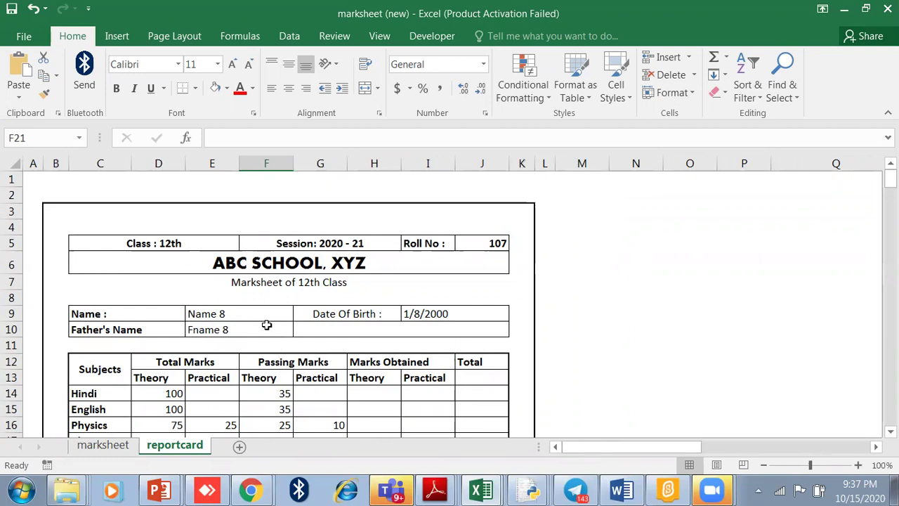
# Clear the column index numbers 1–23 from B1:X1 on the marksheet sheet
pyautogui.click(105, 446)
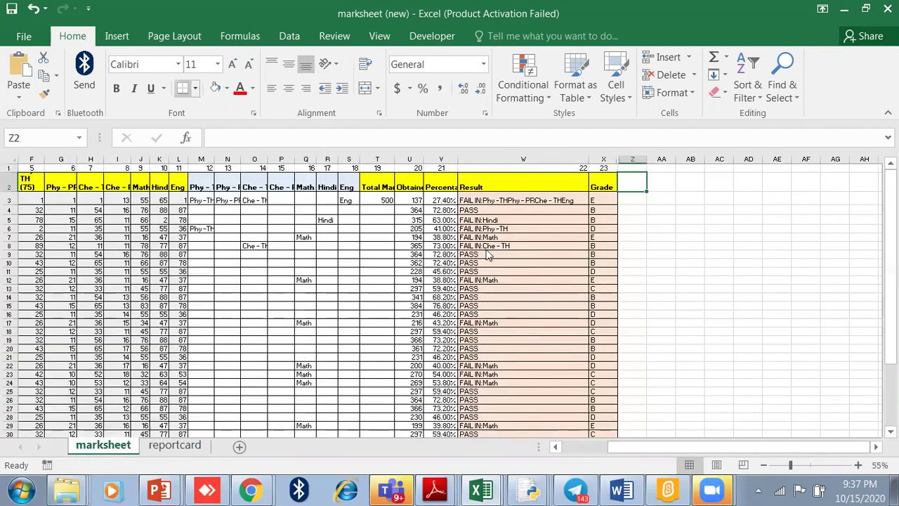
pyautogui.click(574, 451)
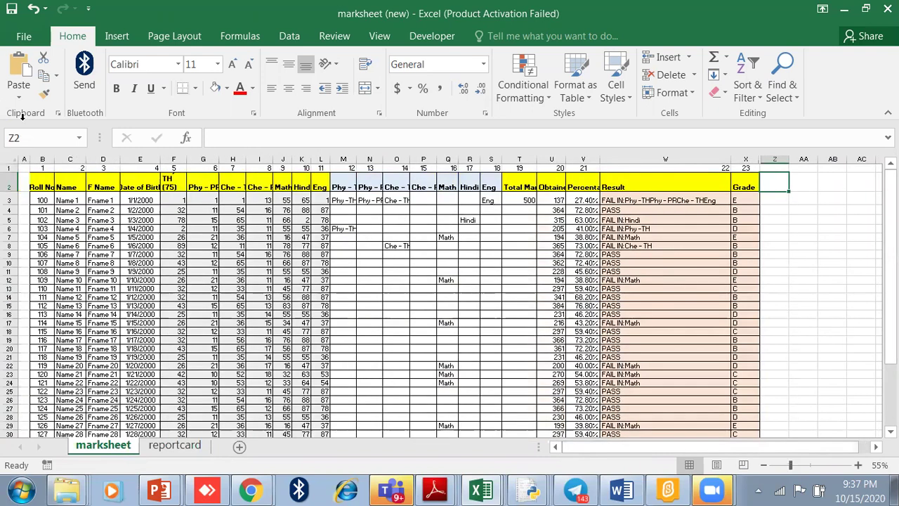
pyautogui.scroll(-3, 345, 297)
pyautogui.scroll(1, 272, 324)
pyautogui.scroll(1, 274, 320)
pyautogui.scroll(2, 296, 308)
pyautogui.moveTo(54, 166); pyautogui.dragTo(748, 162)
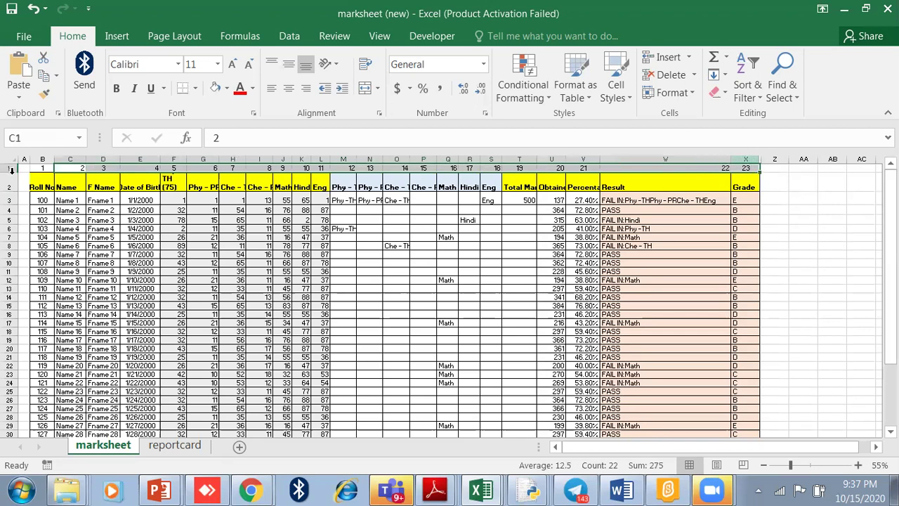
pyautogui.moveTo(38, 168); pyautogui.dragTo(735, 153)
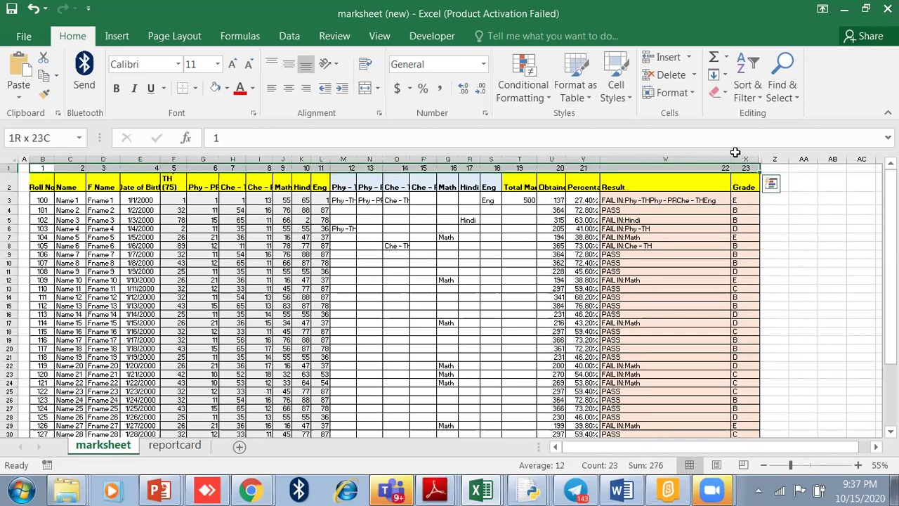
pyautogui.press('Delete')
pyautogui.click(335, 288)
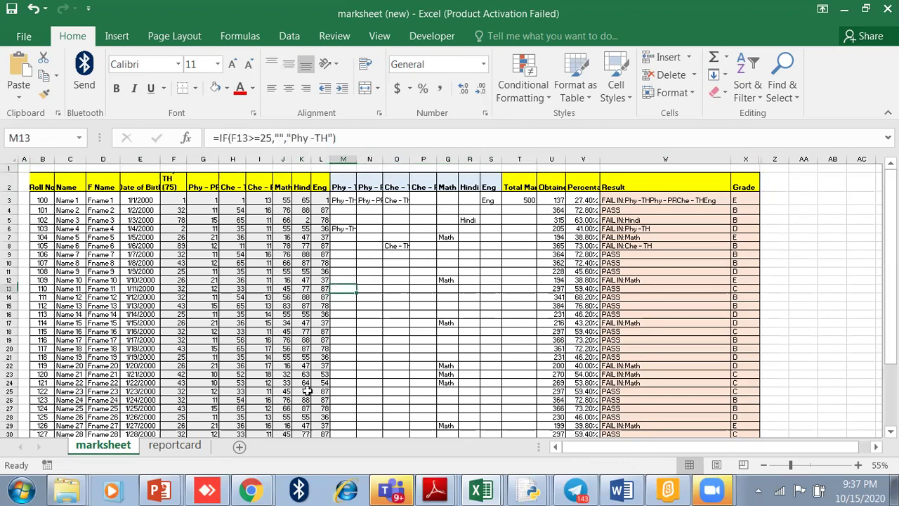
pyautogui.click(168, 445)
pyautogui.scroll(-1, 228, 270)
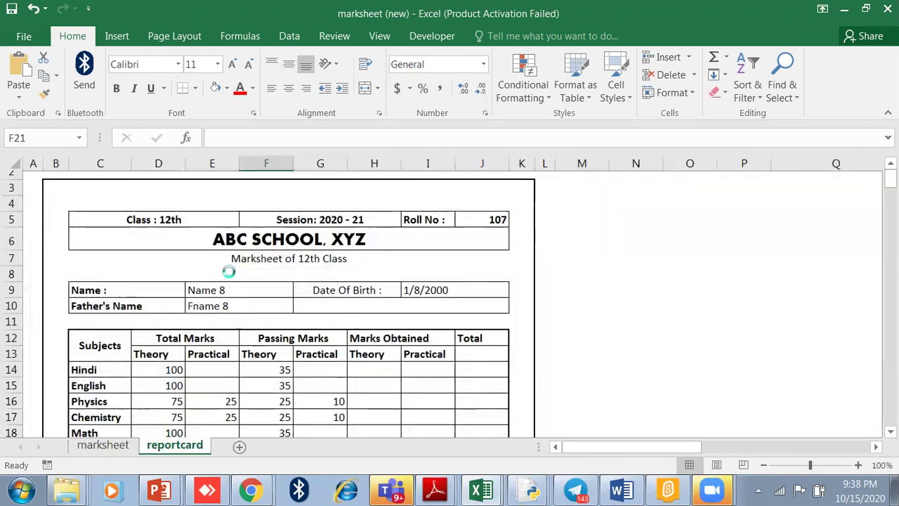
pyautogui.keyDown('ctrl'); pyautogui.scroll(-3, 231, 273); pyautogui.keyUp('ctrl')
pyautogui.keyDown('ctrl'); pyautogui.scroll(3, 56, 241); pyautogui.keyUp('ctrl')
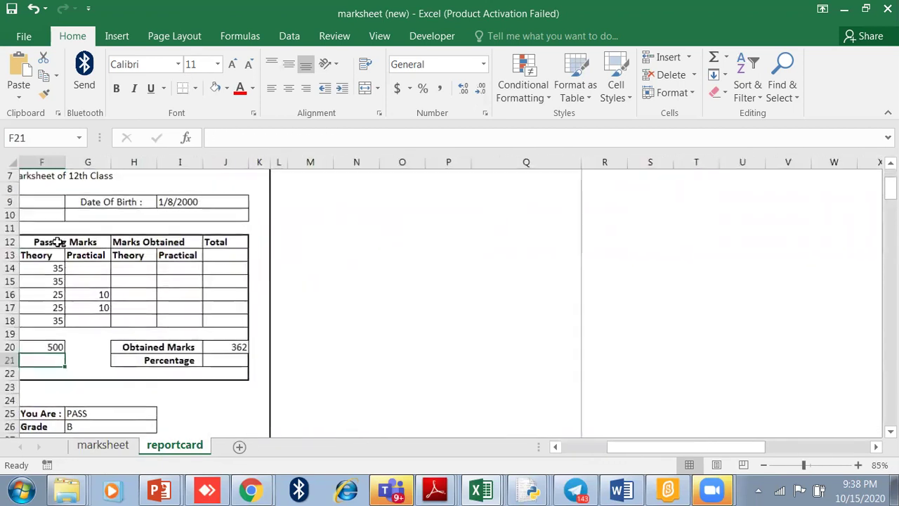
pyautogui.moveTo(639, 447); pyautogui.dragTo(562, 445)
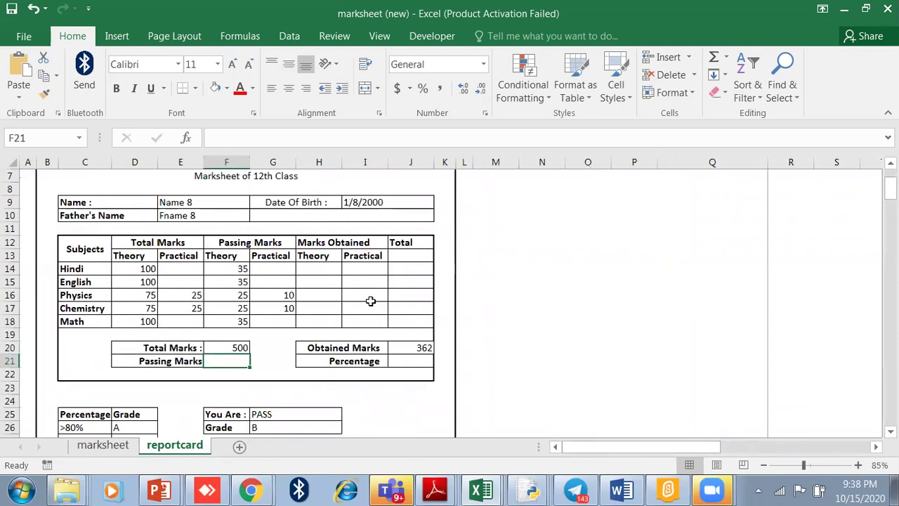
pyautogui.click(106, 450)
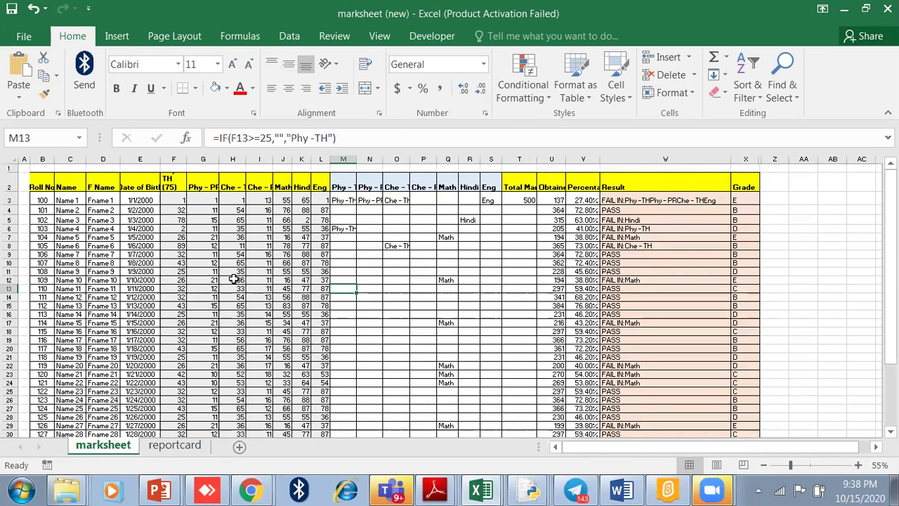
pyautogui.click(175, 447)
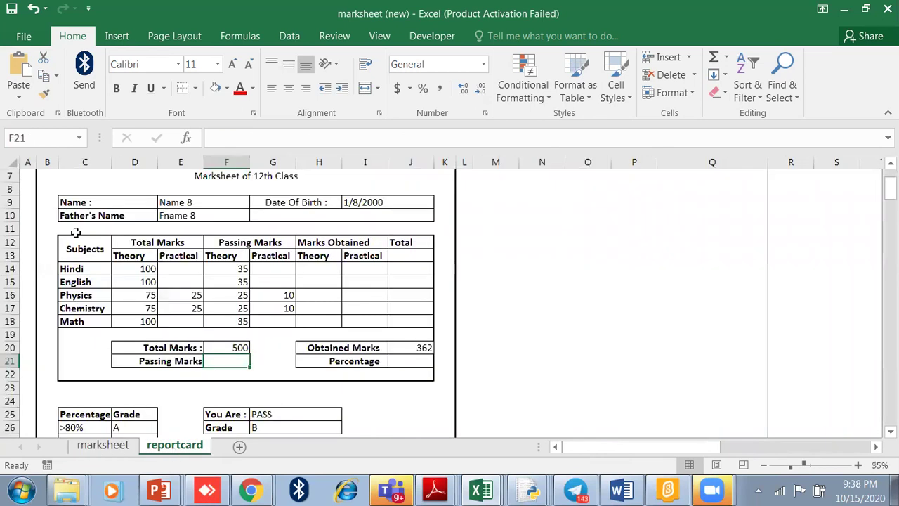
pyautogui.scroll(2, 258, 321)
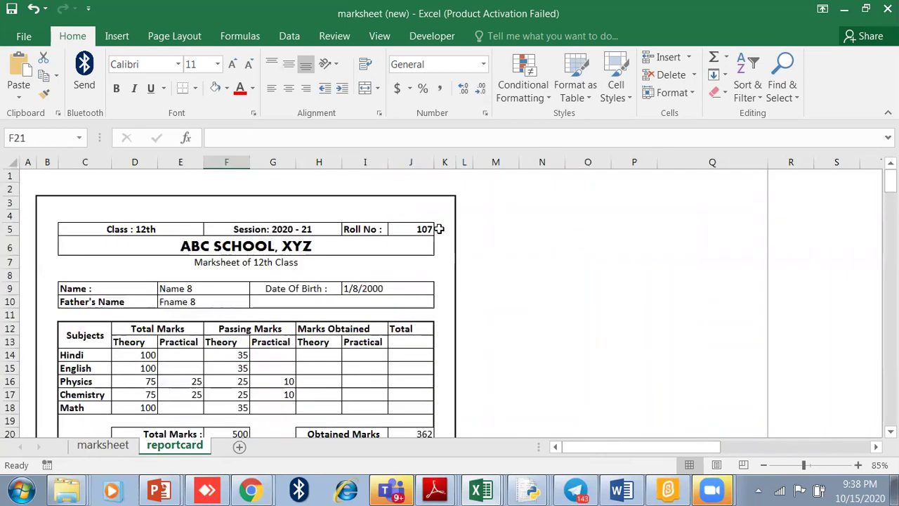
pyautogui.click(408, 233)
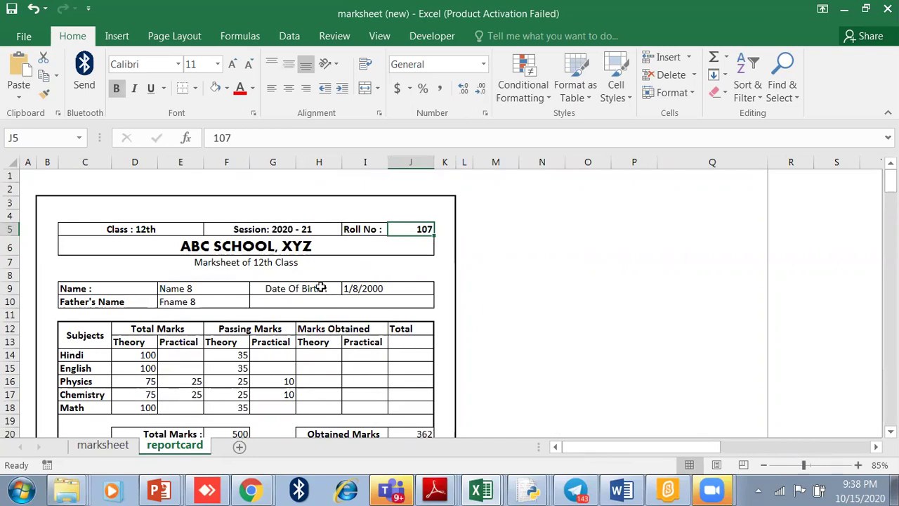
pyautogui.scroll(-1, 320, 287)
pyautogui.scroll(-1, 549, 341)
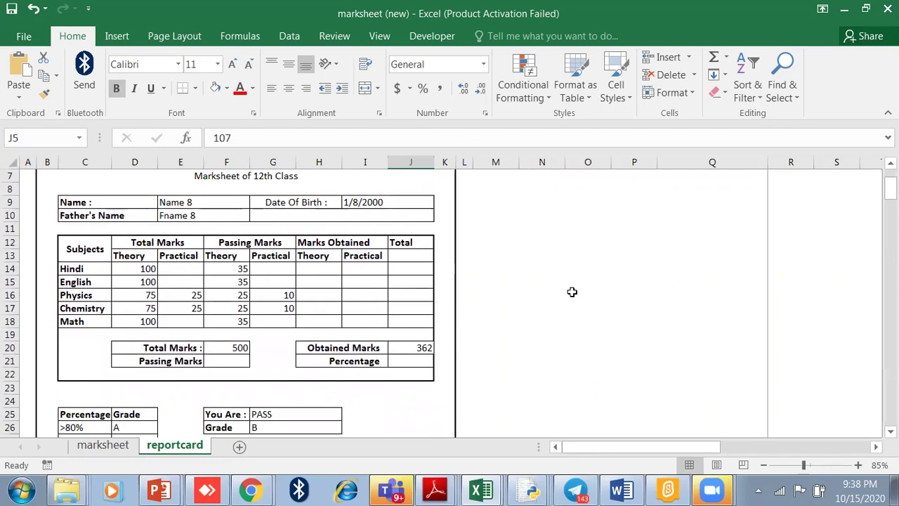
pyautogui.scroll(2, 451, 312)
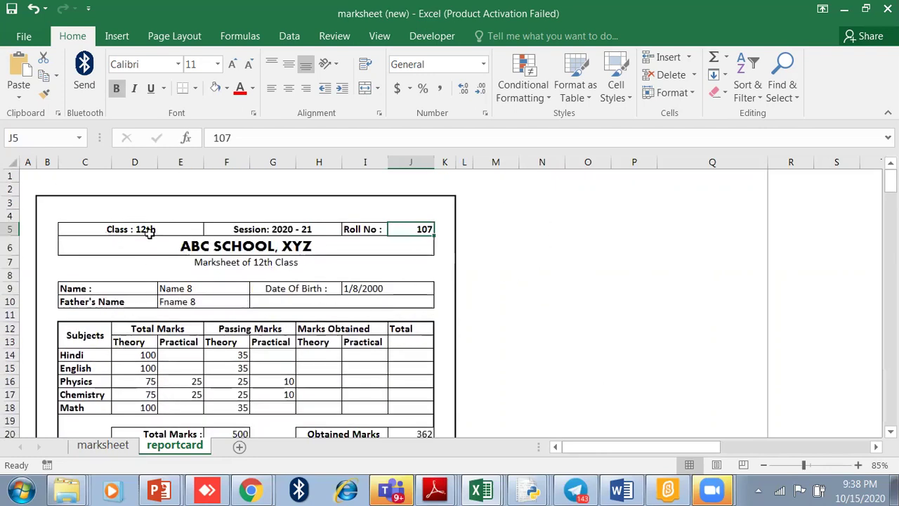
pyautogui.keyDown('ctrl'); pyautogui.scroll(-1, 145, 232); pyautogui.keyUp('ctrl')
pyautogui.keyDown('ctrl'); pyautogui.scroll(-1, 71, 199); pyautogui.keyUp('ctrl')
pyautogui.keyDown('ctrl'); pyautogui.scroll(3, 63, 208); pyautogui.keyUp('ctrl')
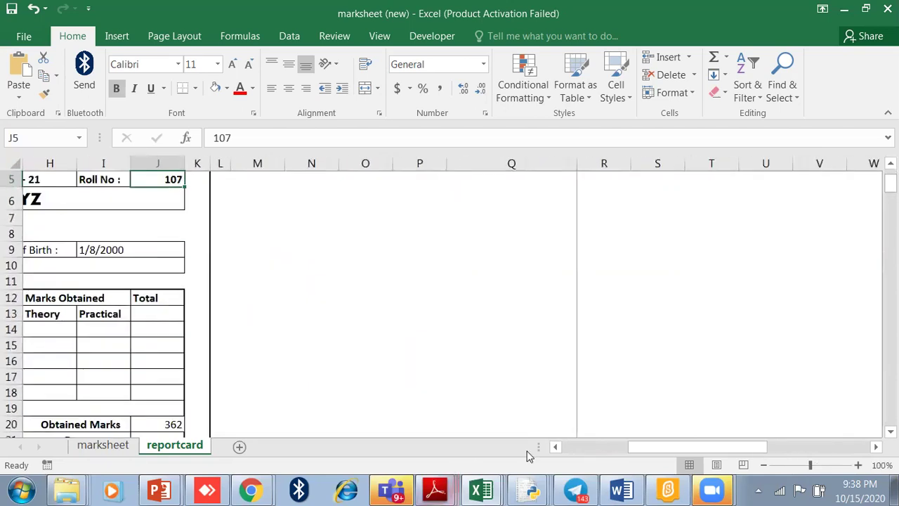
pyautogui.moveTo(692, 445); pyautogui.dragTo(629, 445)
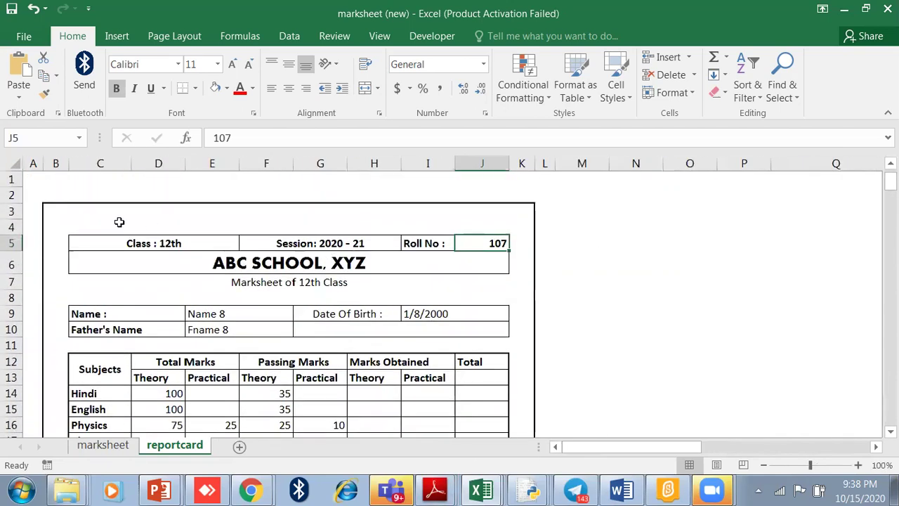
pyautogui.scroll(-2, 611, 249)
pyautogui.scroll(-3, 672, 253)
pyautogui.scroll(-3, 652, 273)
pyautogui.scroll(2, 639, 288)
pyautogui.scroll(5, 33, 231)
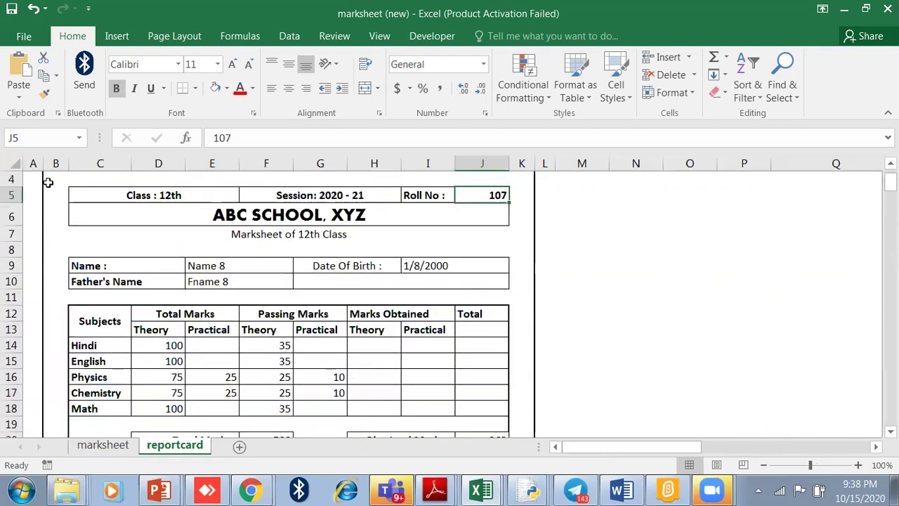
pyautogui.moveTo(92, 188); pyautogui.dragTo(458, 209)
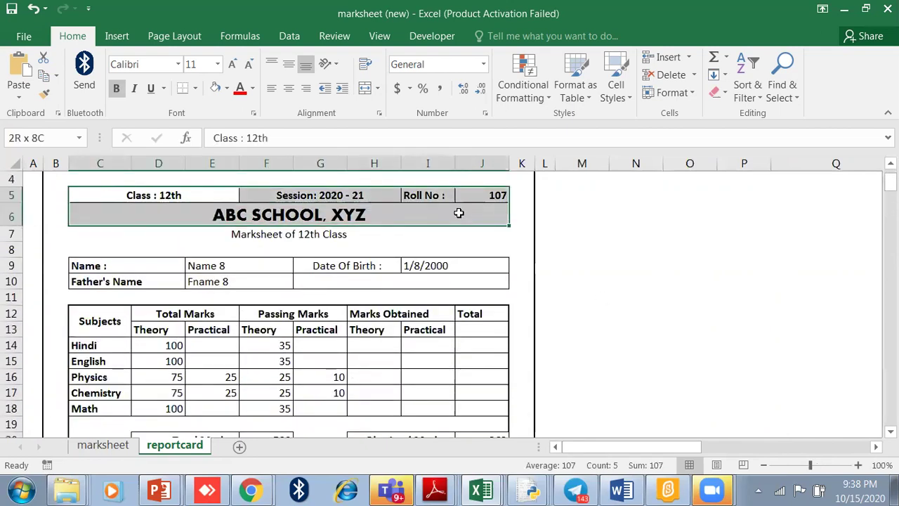
pyautogui.scroll(-1, 117, 267)
pyautogui.scroll(-1, 116, 270)
pyautogui.scroll(-1, 115, 268)
pyautogui.scroll(4, 115, 268)
pyautogui.moveTo(215, 261); pyautogui.dragTo(398, 275)
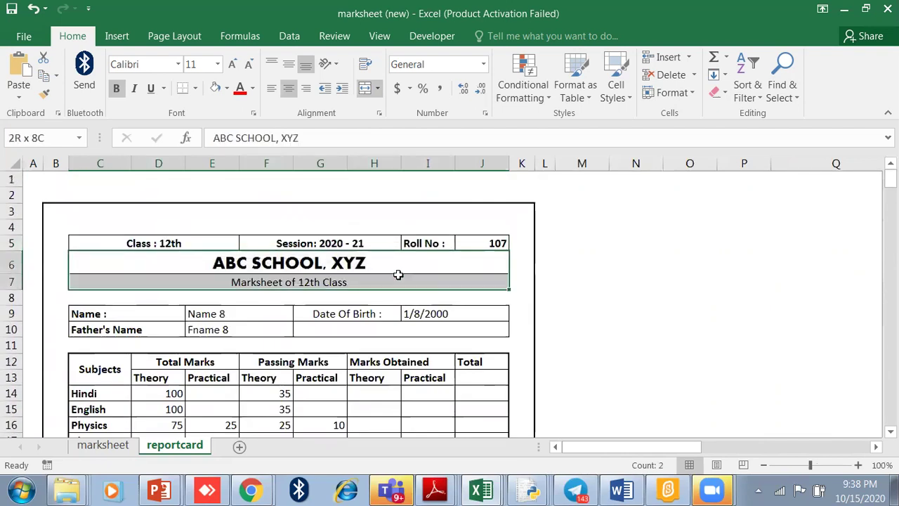
pyautogui.click(333, 263)
pyautogui.click(259, 282)
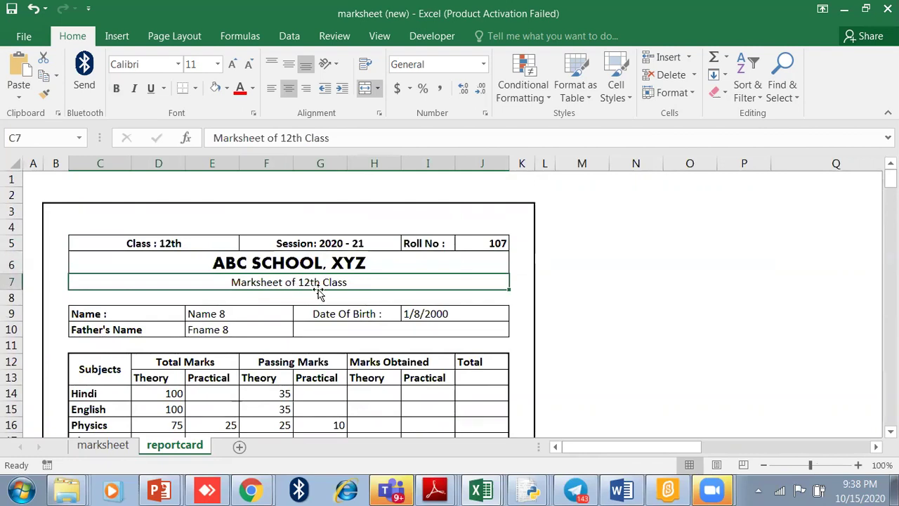
pyautogui.click(238, 319)
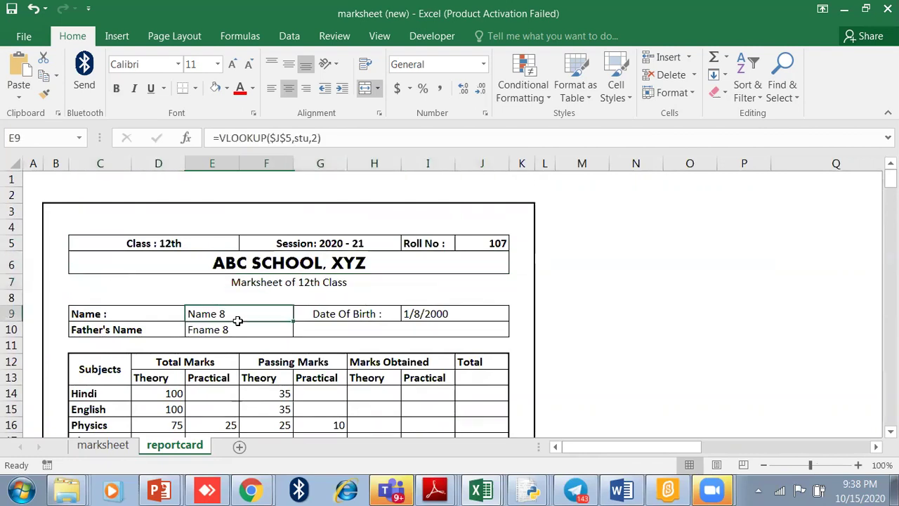
pyautogui.click(238, 330)
pyautogui.click(467, 319)
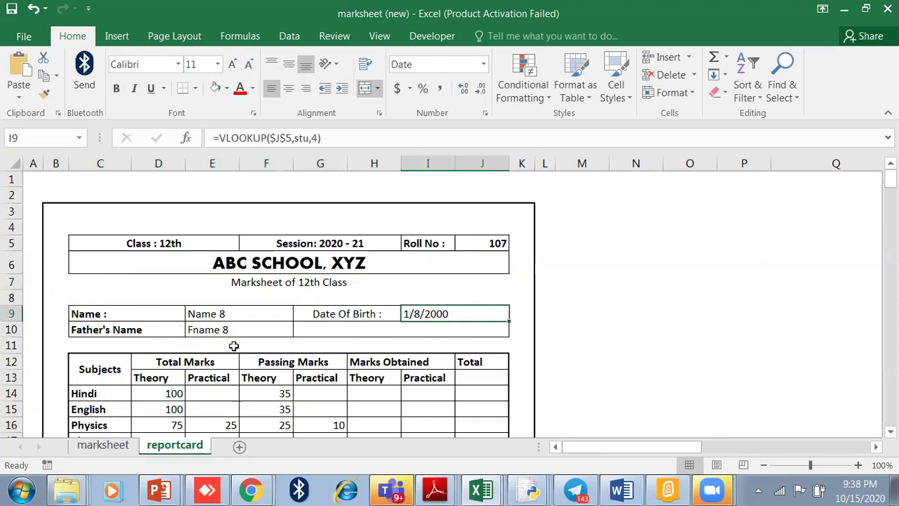
pyautogui.scroll(-2, 185, 357)
pyautogui.scroll(-1, 176, 263)
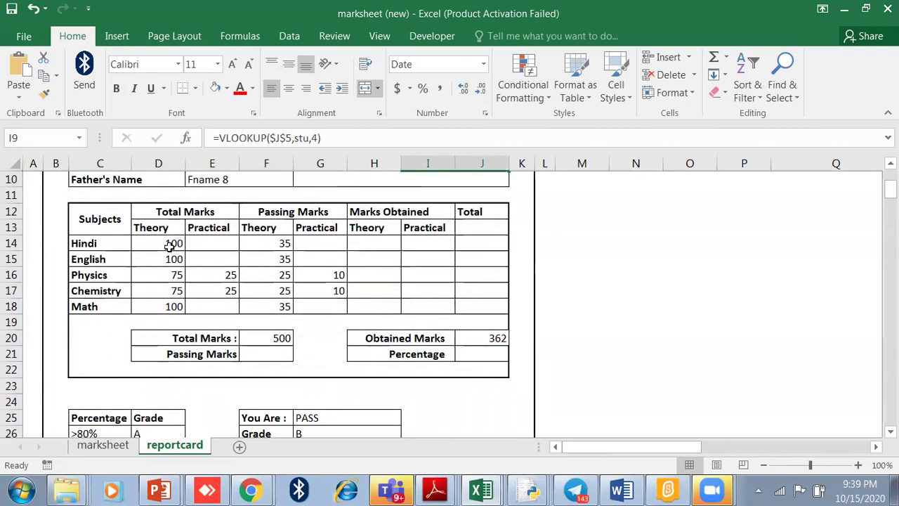
pyautogui.moveTo(172, 244); pyautogui.dragTo(177, 320)
pyautogui.moveTo(211, 244); pyautogui.dragTo(237, 324)
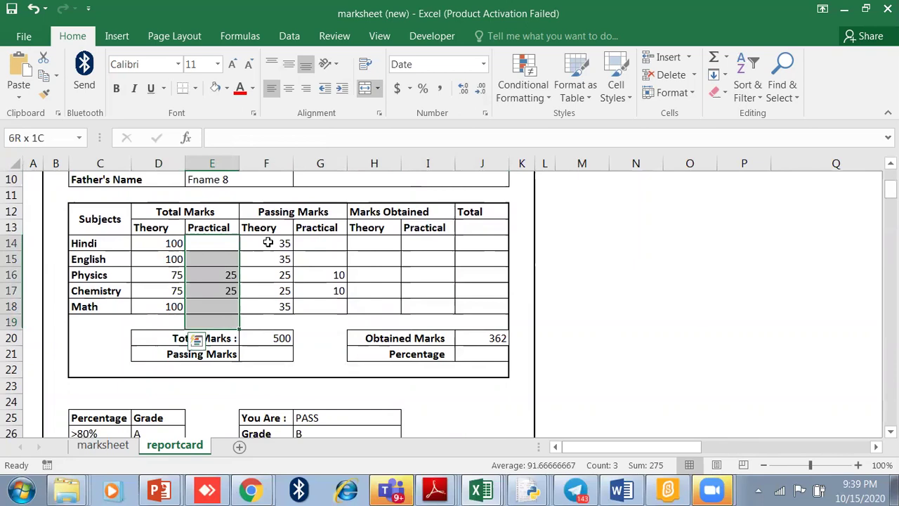
pyautogui.moveTo(284, 243); pyautogui.dragTo(287, 321)
pyautogui.moveTo(316, 243); pyautogui.dragTo(320, 306)
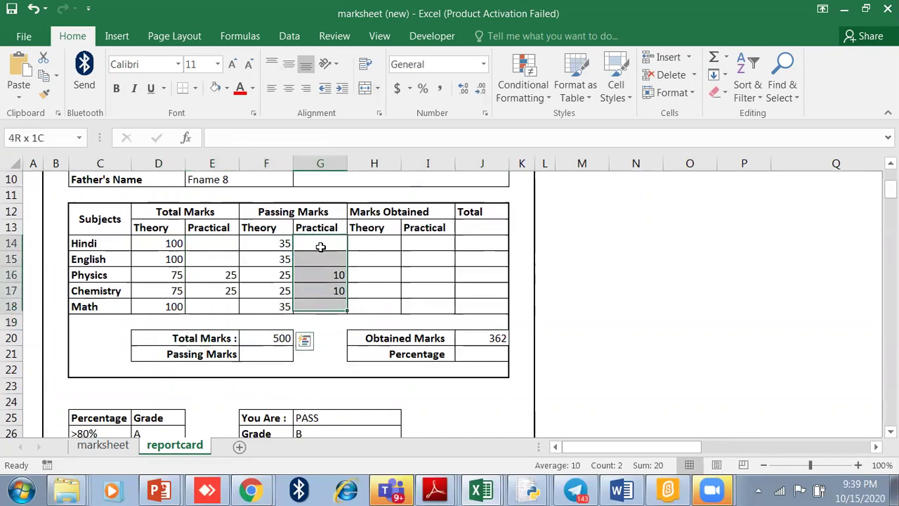
pyautogui.moveTo(274, 243); pyautogui.dragTo(285, 306)
pyautogui.moveTo(320, 243); pyautogui.dragTo(320, 306)
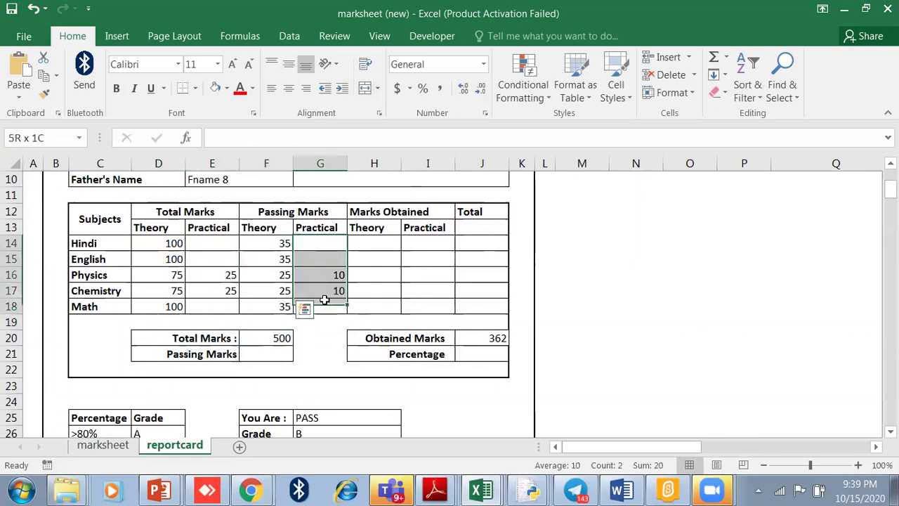
pyautogui.click(365, 243)
pyautogui.click(408, 239)
pyautogui.click(463, 241)
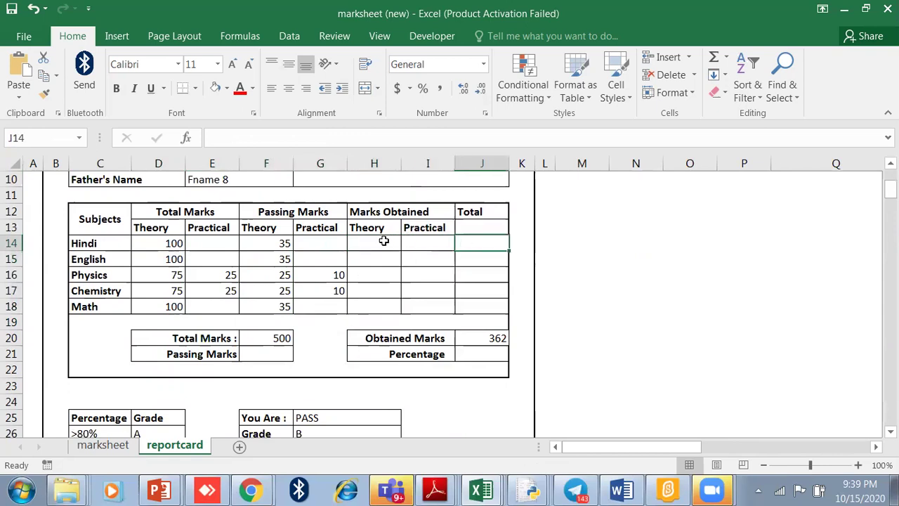
pyautogui.moveTo(383, 242); pyautogui.dragTo(390, 306)
pyautogui.moveTo(456, 247); pyautogui.dragTo(463, 291)
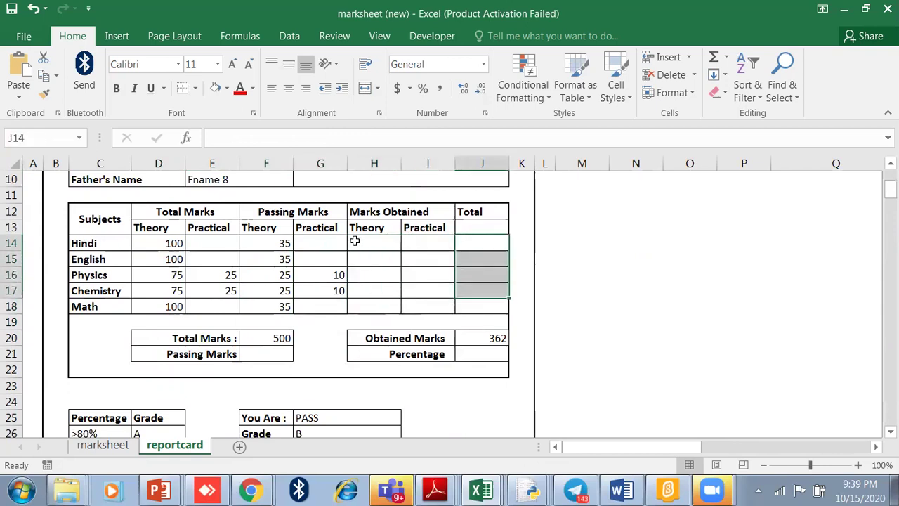
pyautogui.moveTo(353, 243); pyautogui.dragTo(407, 246)
pyautogui.click(425, 240)
pyautogui.click(414, 260)
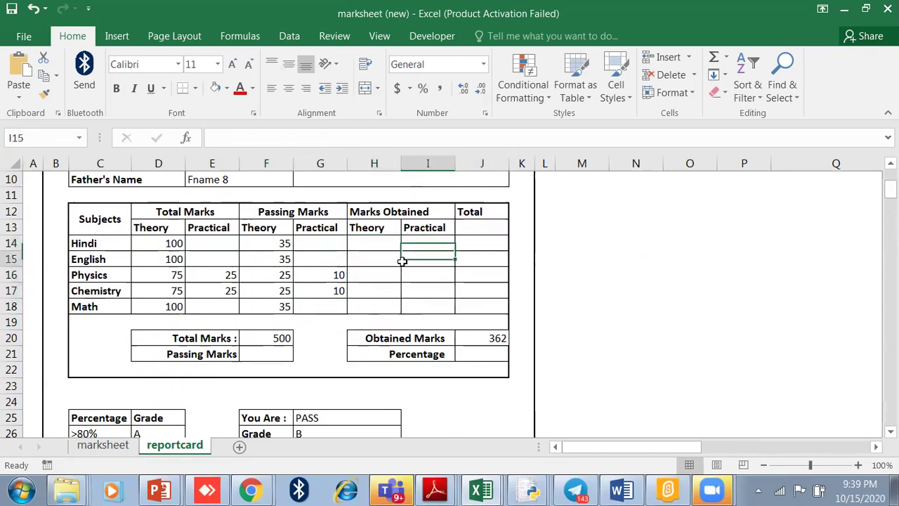
pyautogui.scroll(3, 404, 245)
pyautogui.click(467, 243)
pyautogui.scroll(-2, 403, 319)
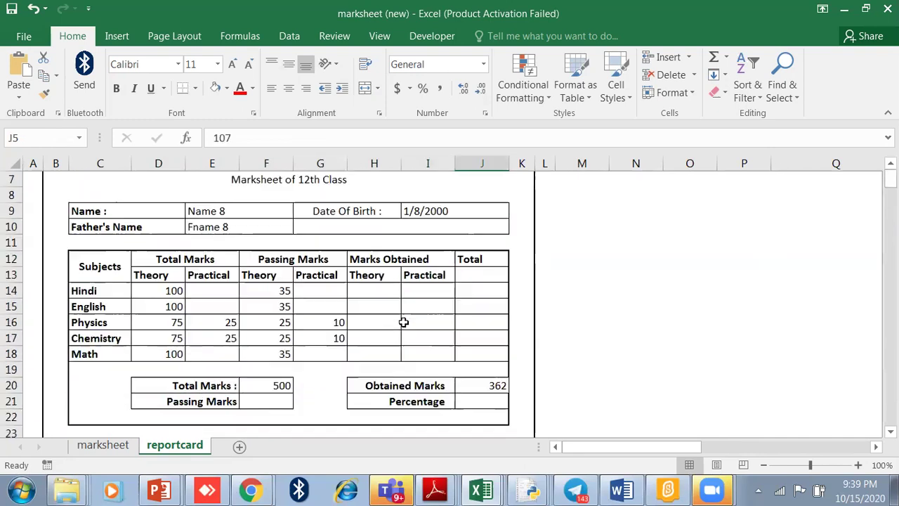
# Bold the roll number and change it to 108
pyautogui.scroll(2, 407, 311)
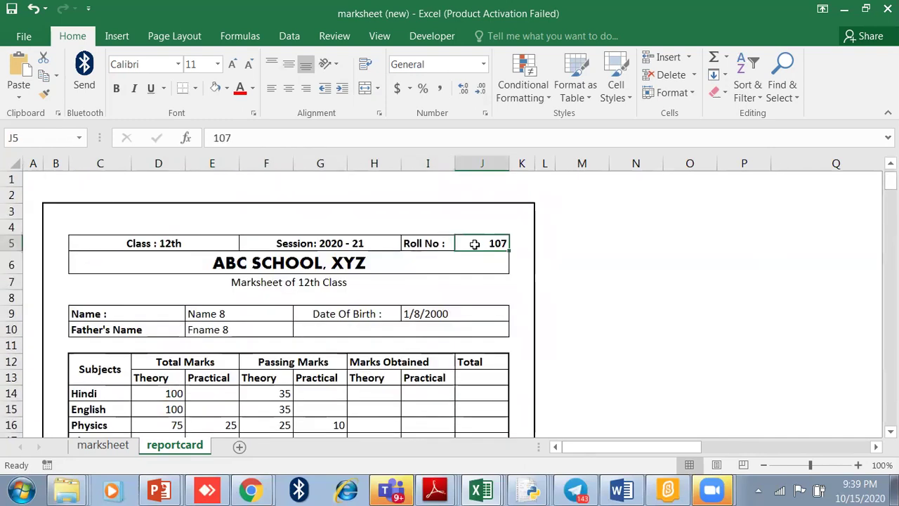
pyautogui.hotkey('ctrl', 'b')
pyautogui.scroll(-1, 210, 316)
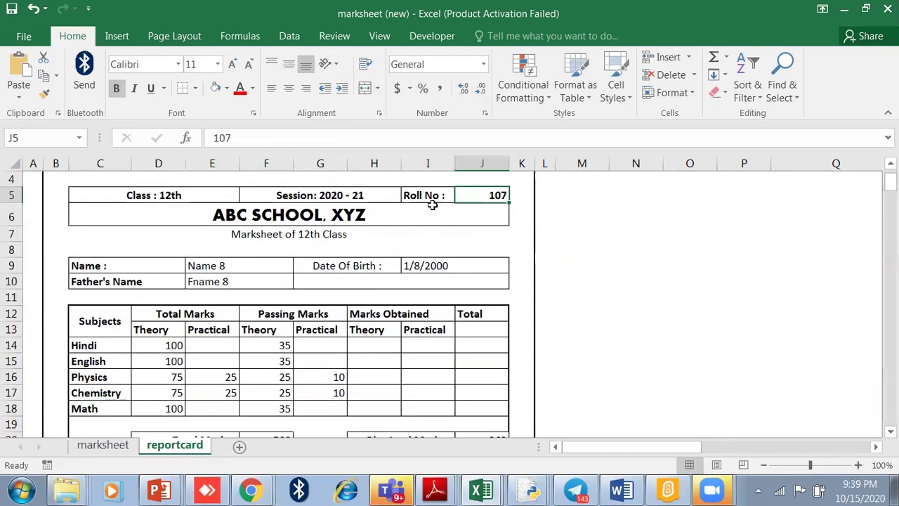
pyautogui.write('108')
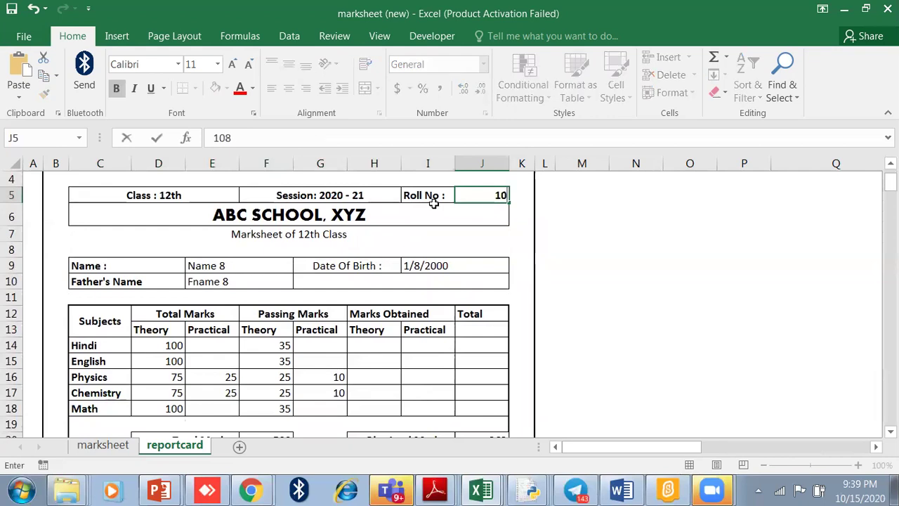
pyautogui.press('Return')
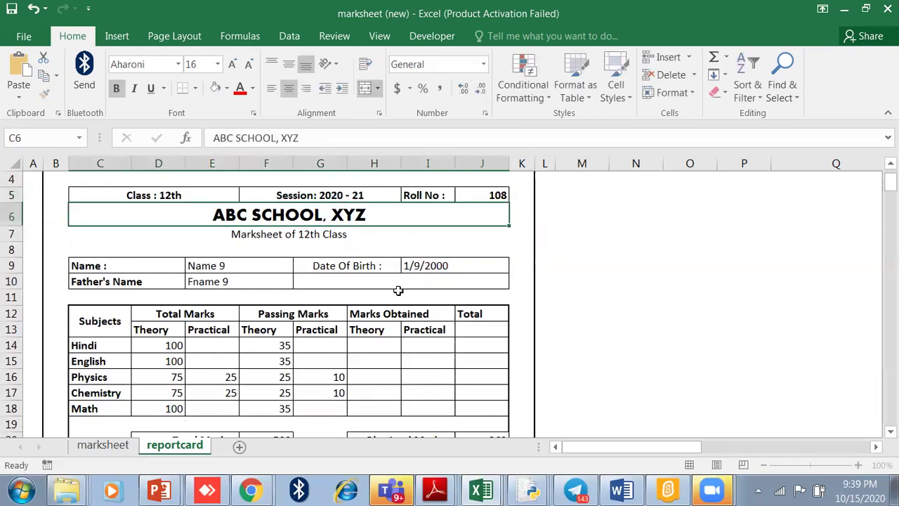
# Select the empty Marks Obtained and total cells H14:J18, then return to the header
pyautogui.moveTo(368, 352); pyautogui.dragTo(473, 407)
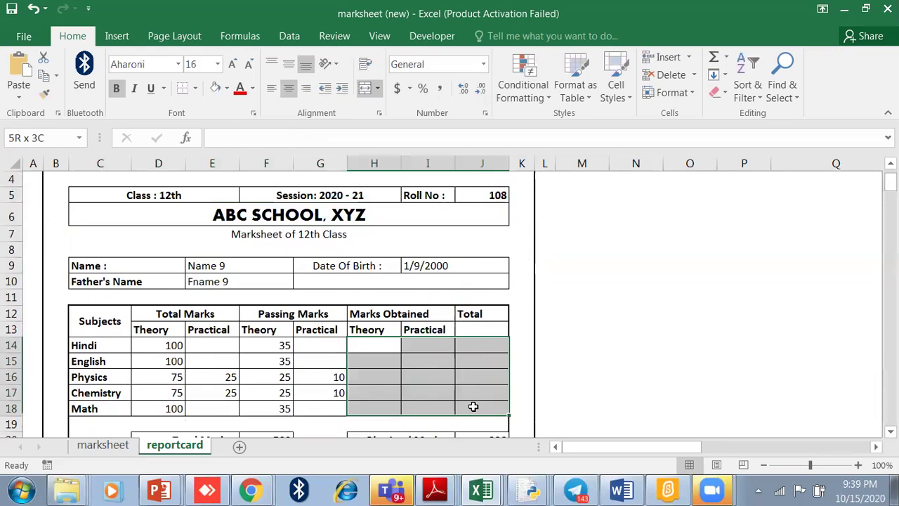
pyautogui.scroll(-2, 450, 391)
pyautogui.scroll(-3, 417, 271)
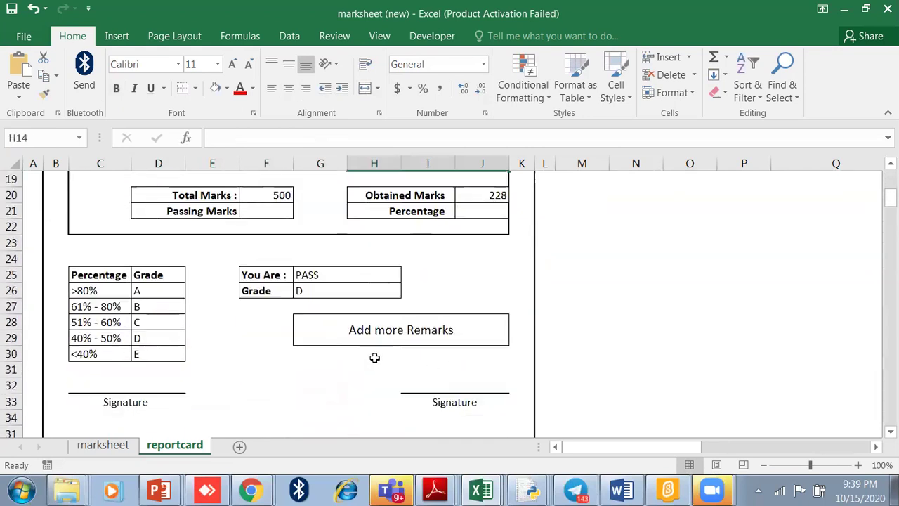
pyautogui.scroll(4, 371, 359)
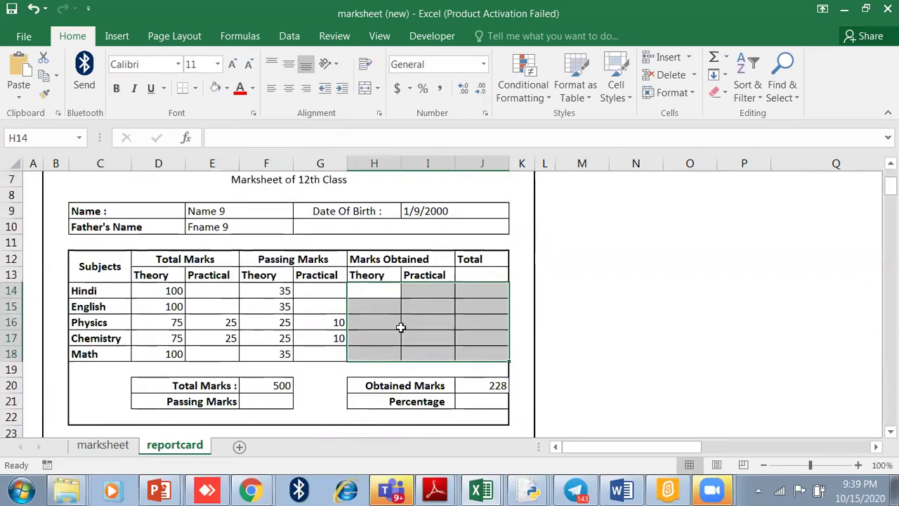
pyautogui.click(374, 290)
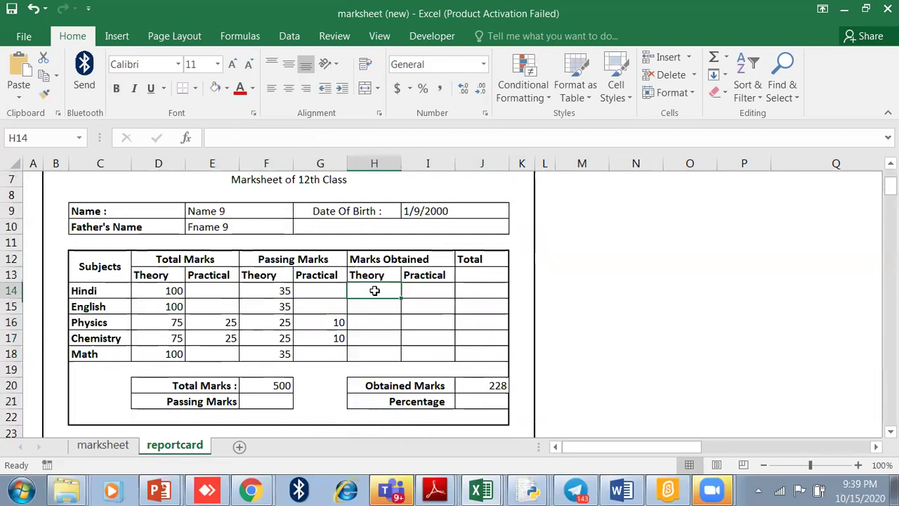
pyautogui.scroll(2, 382, 279)
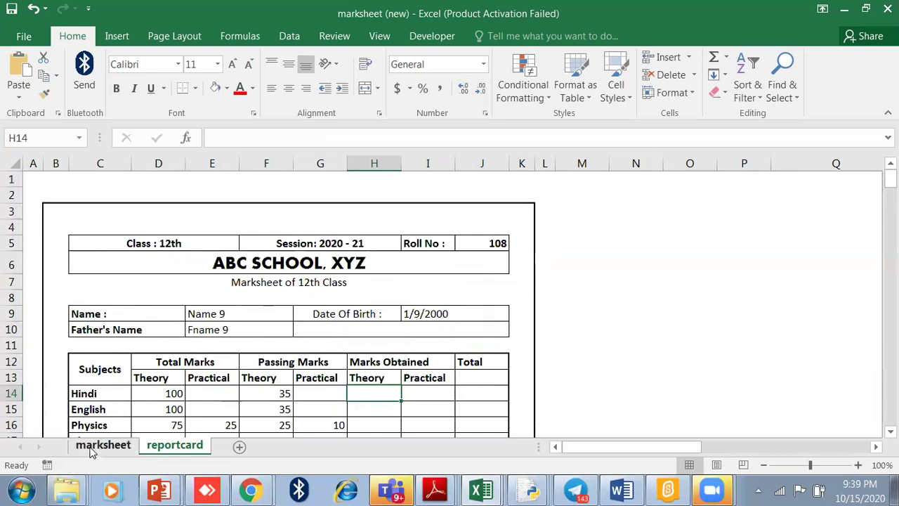
# On the marksheet sheet, enter 1 in B1 and 2 in C1 and select both
pyautogui.click(91, 449)
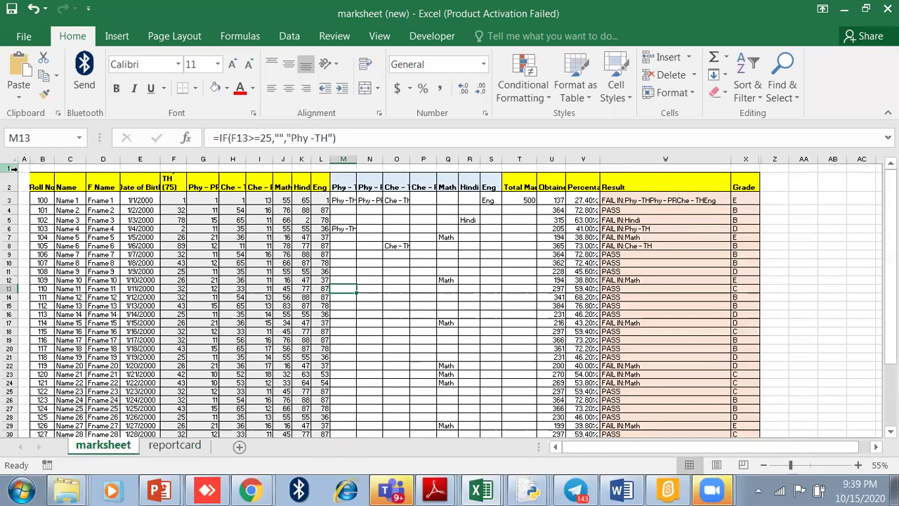
pyautogui.click(40, 167)
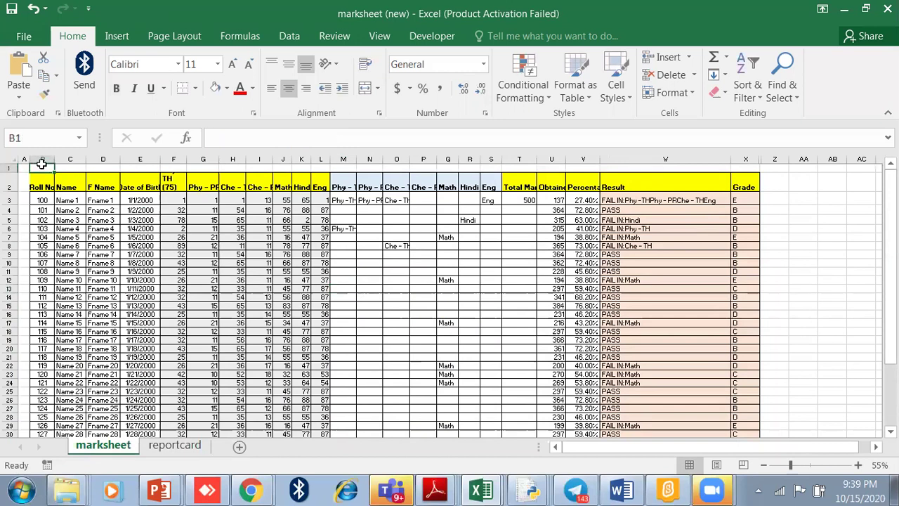
pyautogui.write('1')
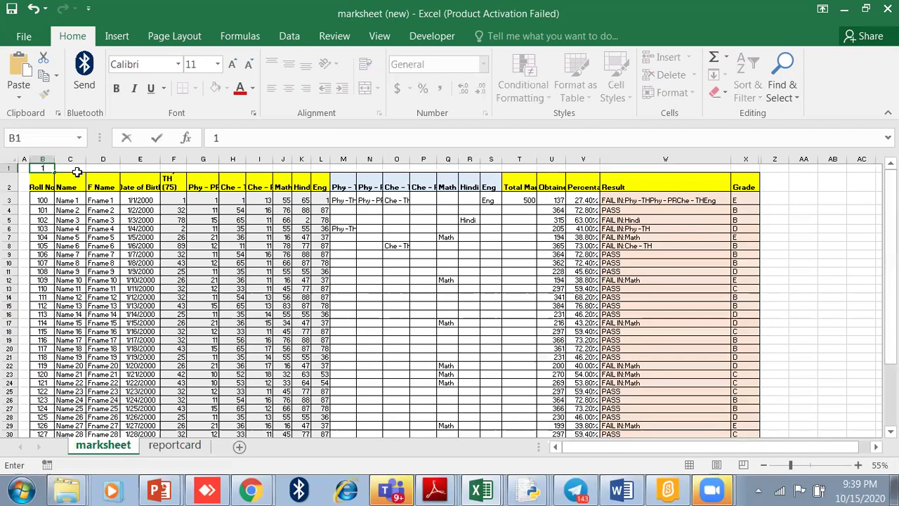
pyautogui.click(74, 168)
pyautogui.write('2')
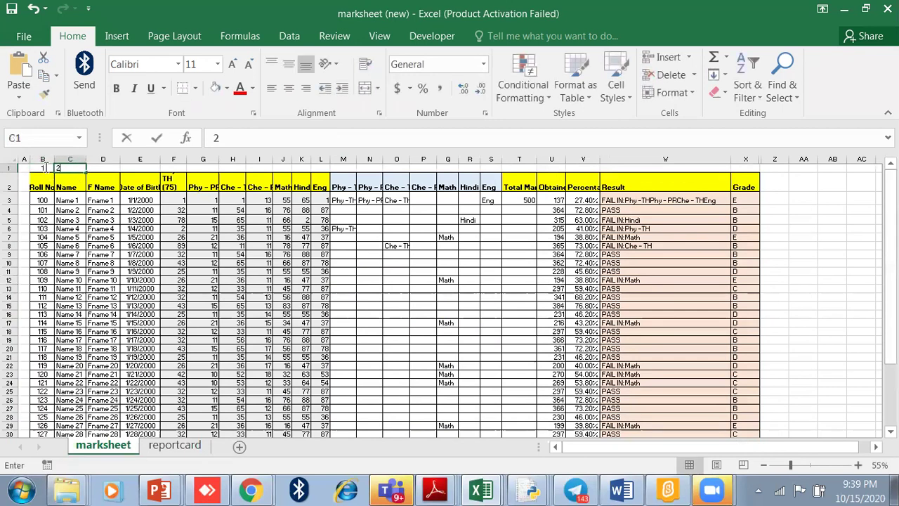
pyautogui.click(42, 167)
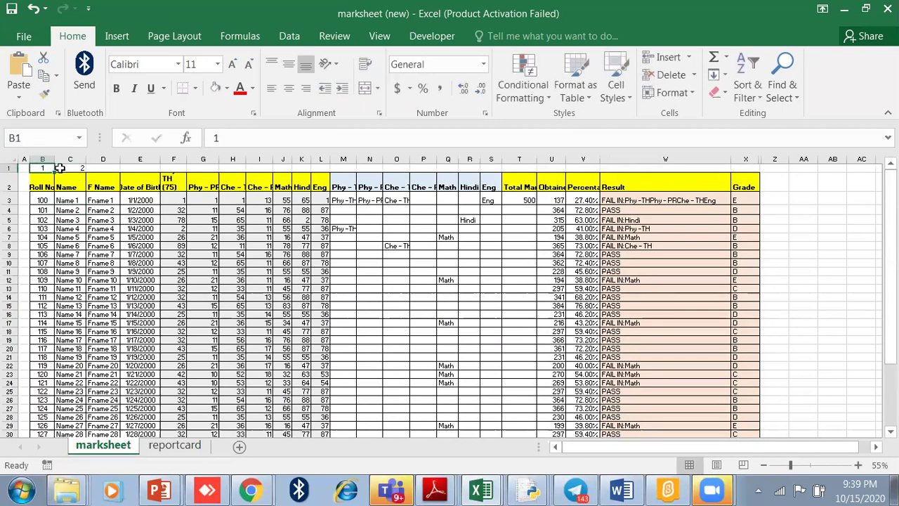
pyautogui.moveTo(50, 171); pyautogui.dragTo(84, 170)
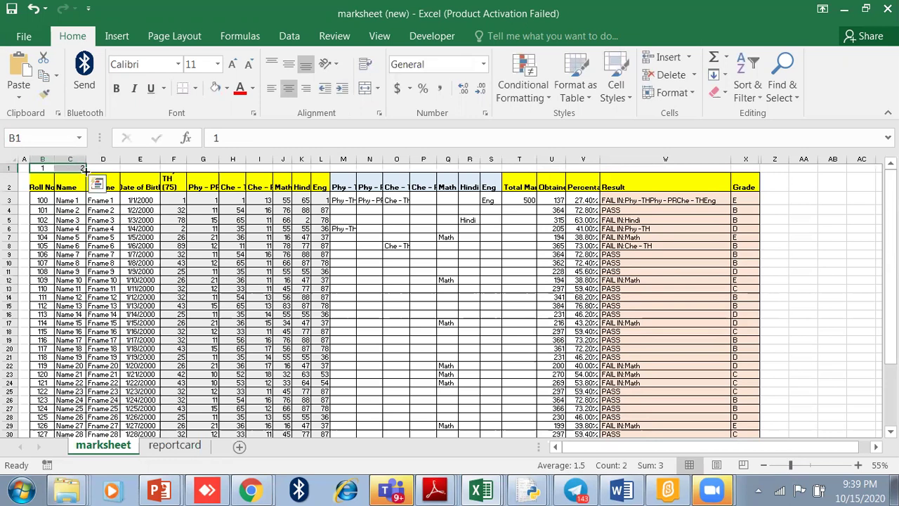
# Fill the series across row 1 to column X, numbering the columns 1 to 23
pyautogui.doubleClick(84, 170)
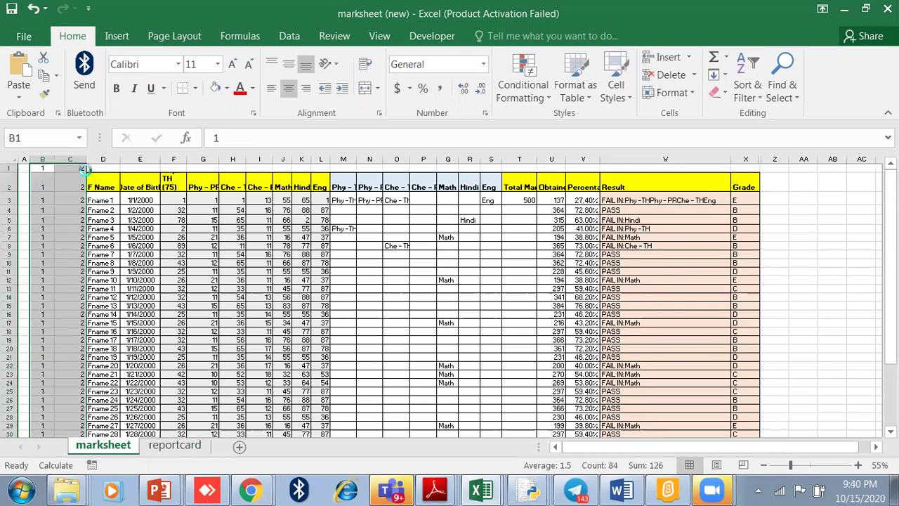
pyautogui.hotkey('ctrl', 'z')
pyautogui.moveTo(84, 170); pyautogui.dragTo(757, 169)
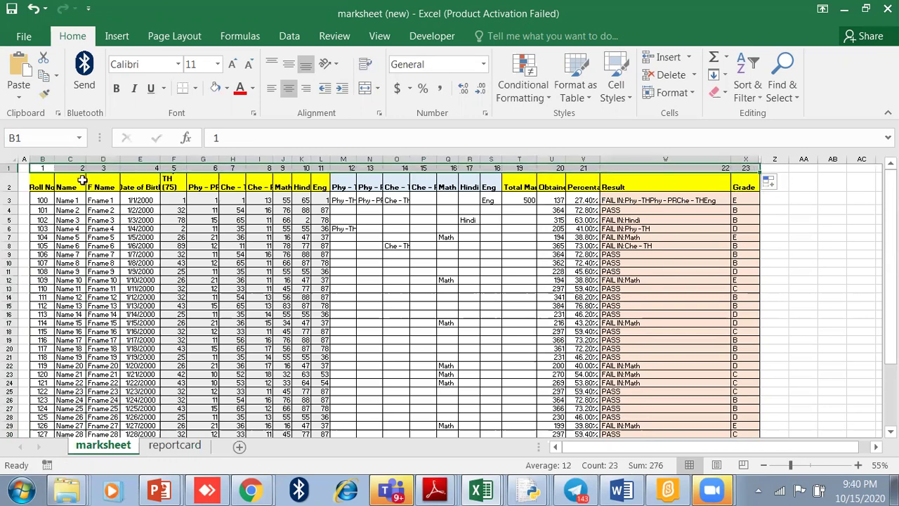
pyautogui.click(62, 187)
pyautogui.scroll(3, 62, 187)
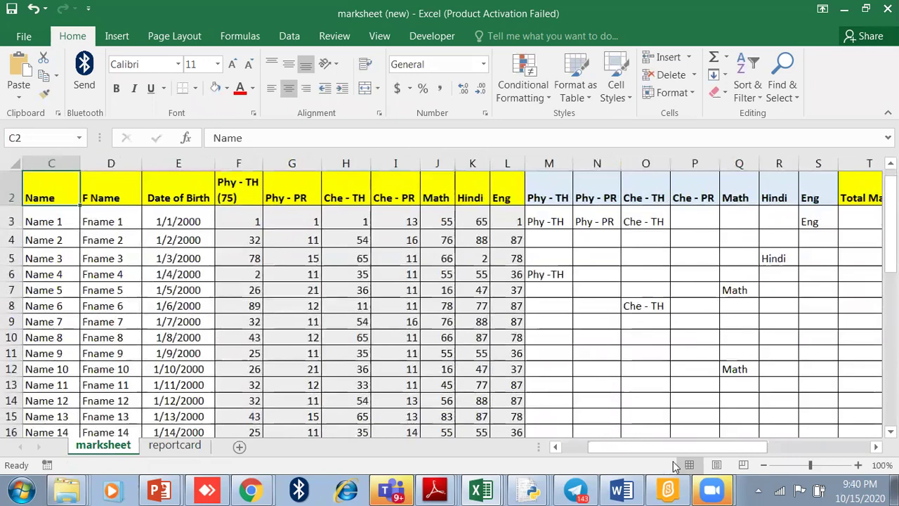
pyautogui.moveTo(673, 446); pyautogui.dragTo(648, 447)
pyautogui.scroll(1, 83, 273)
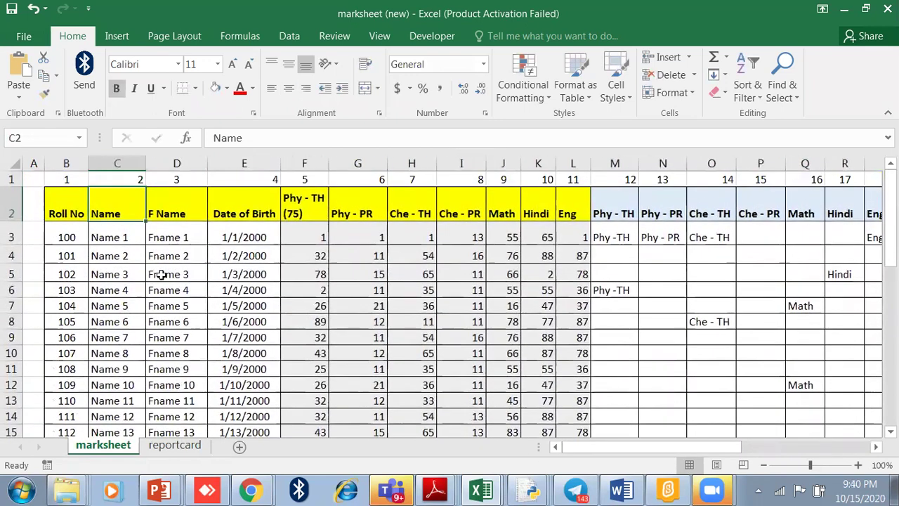
pyautogui.moveTo(590, 448); pyautogui.dragTo(765, 446)
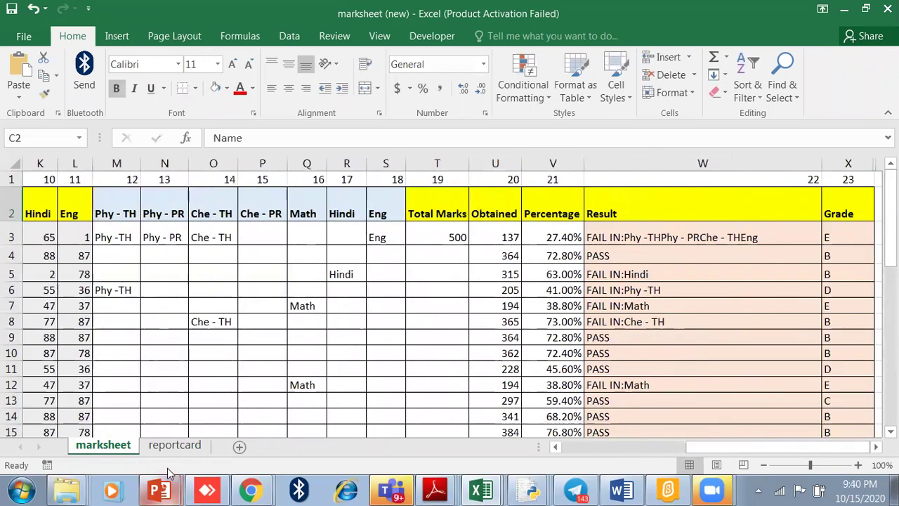
# Delete the Name lookup formula in E9 on the reportcard sheet
pyautogui.click(168, 445)
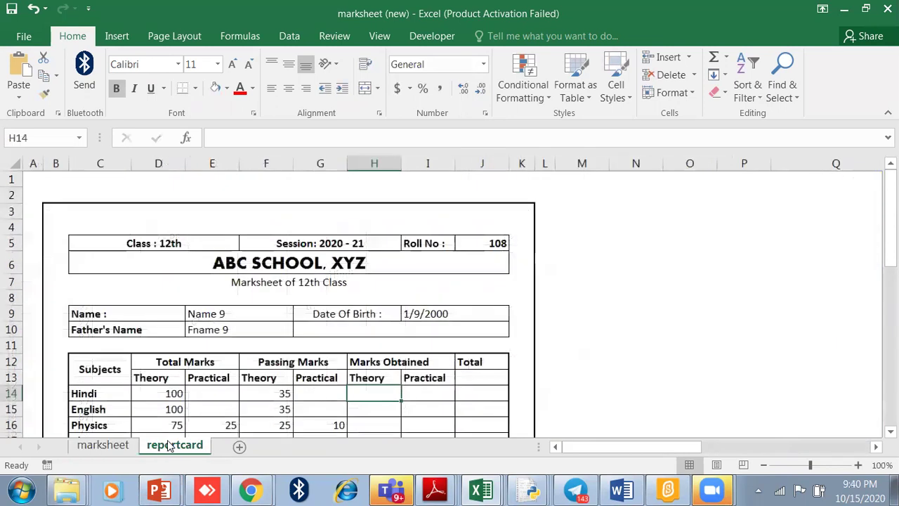
pyautogui.click(217, 315)
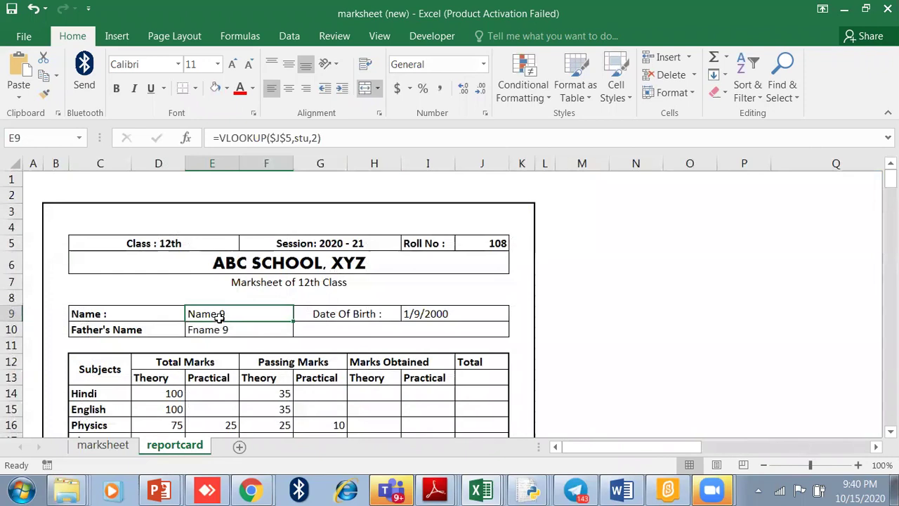
pyautogui.moveTo(219, 317); pyautogui.dragTo(237, 325)
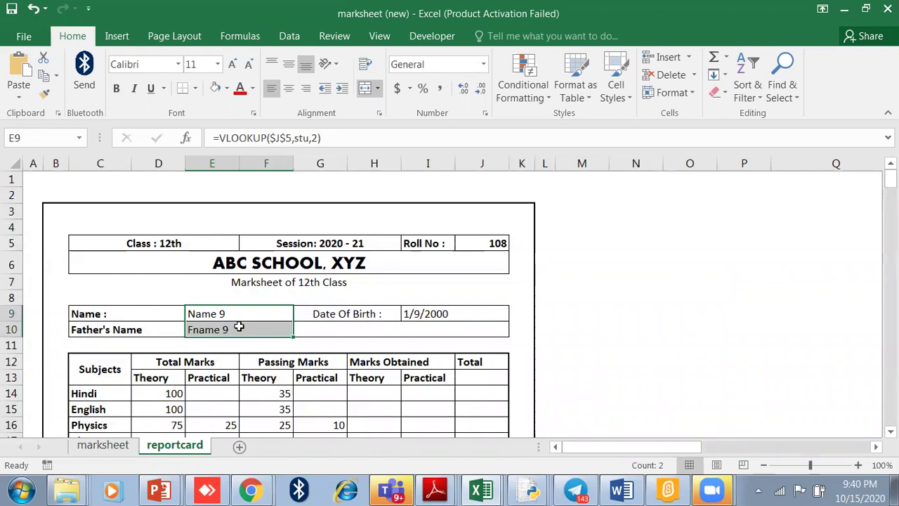
pyautogui.hotkey('shift', 'Up')
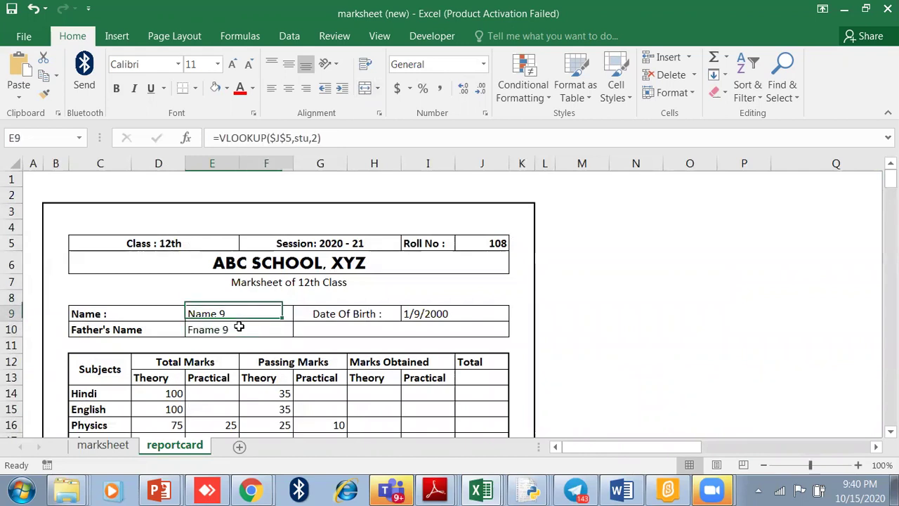
pyautogui.press('Delete')
# Delete the Father's Name (E10) and Date Of Birth (I9) lookup formulas, leaving them empty
pyautogui.click(238, 326)
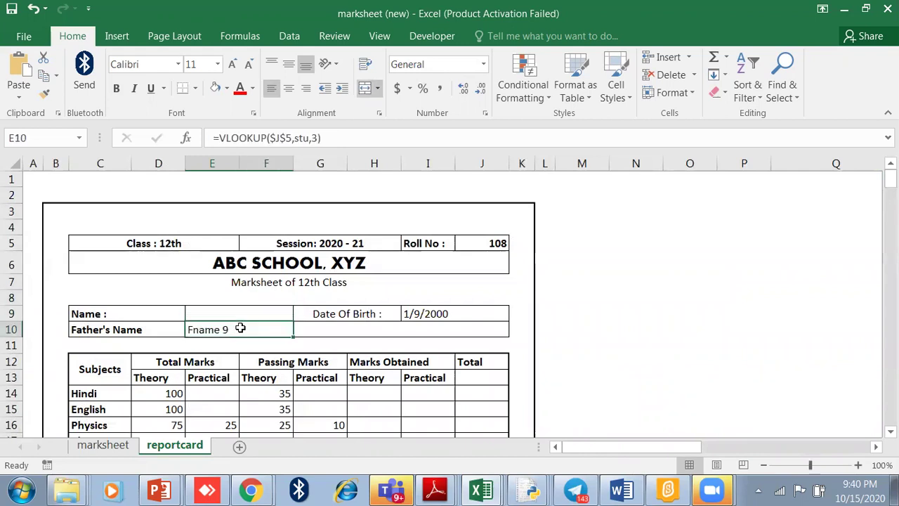
pyautogui.press('Delete')
pyautogui.click(443, 313)
pyautogui.press('Delete')
pyautogui.click(240, 318)
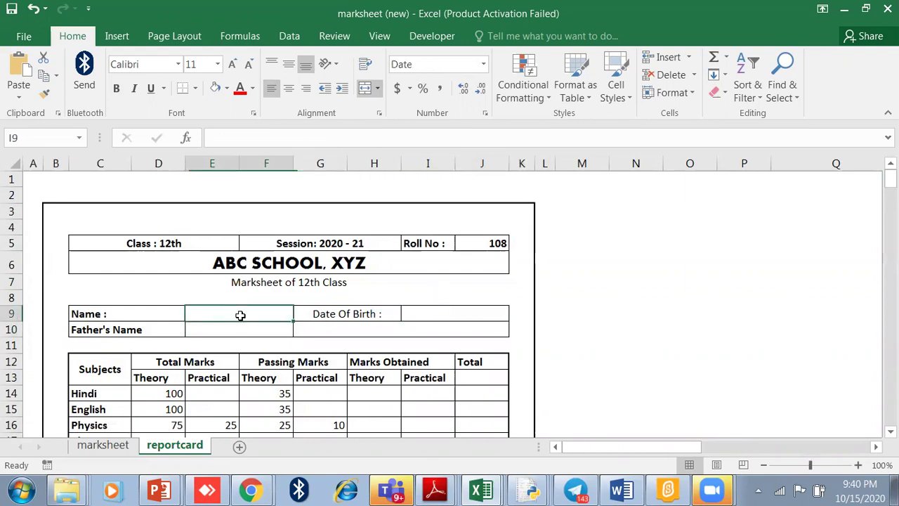
pyautogui.write('=')
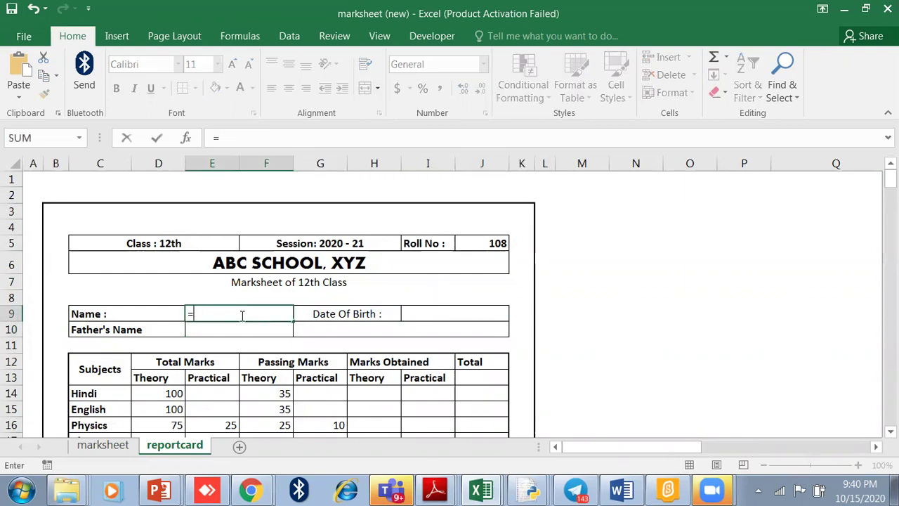
pyautogui.press('BackSpace')
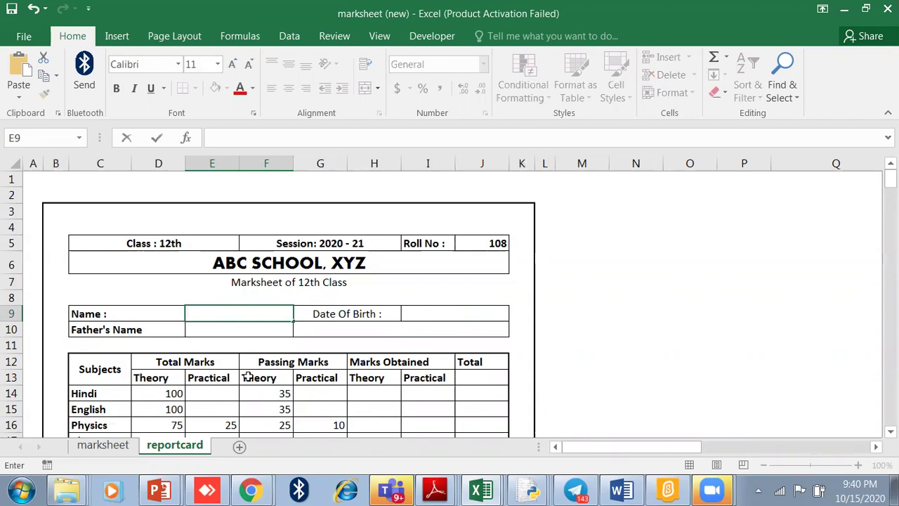
pyautogui.click(247, 377)
# Begin a =VLOOKUP( formula in the Name cell E9
pyautogui.scroll(3, 224, 331)
pyautogui.scroll(3, 225, 333)
pyautogui.scroll(1, 232, 406)
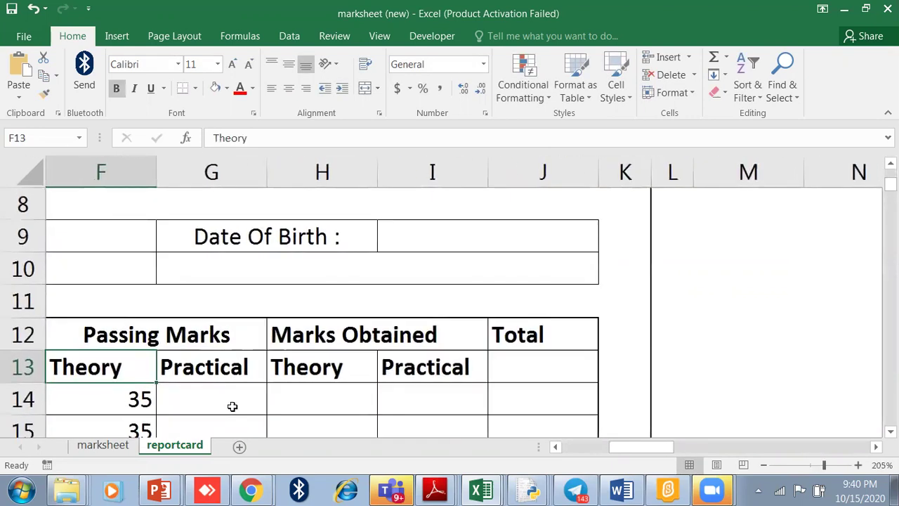
pyautogui.moveTo(605, 447); pyautogui.dragTo(596, 446)
pyautogui.moveTo(581, 447); pyautogui.dragTo(582, 448)
pyautogui.scroll(2, 489, 316)
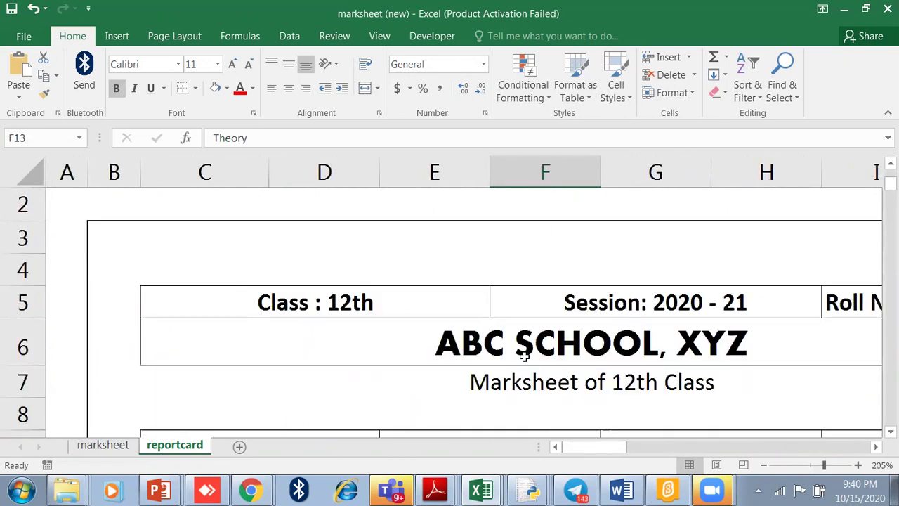
pyautogui.scroll(-1, 489, 343)
pyautogui.click(489, 344)
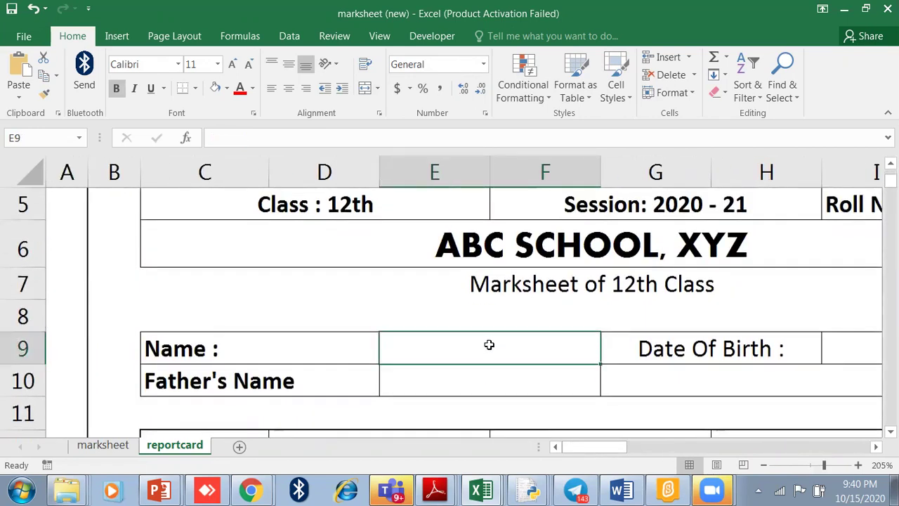
pyautogui.write('=v')
pyautogui.press('BackSpace')
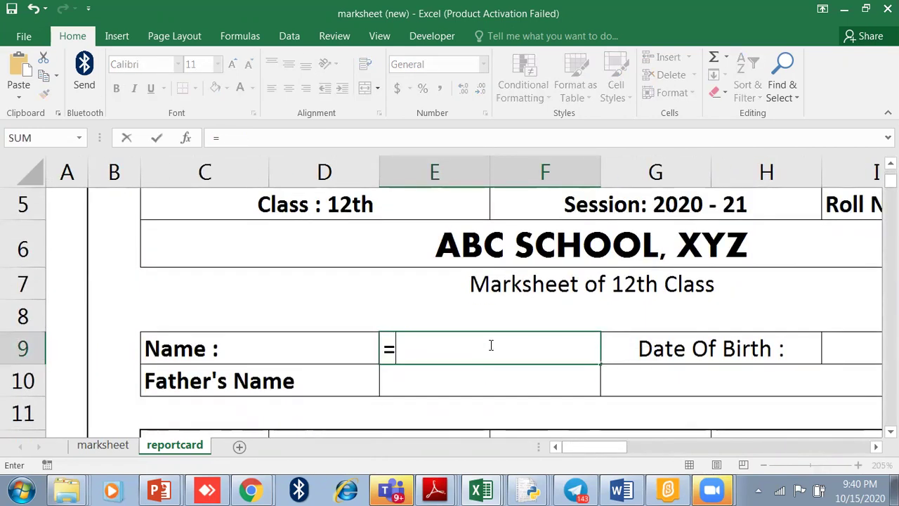
pyautogui.press('capslock')
pyautogui.write('VOLO')
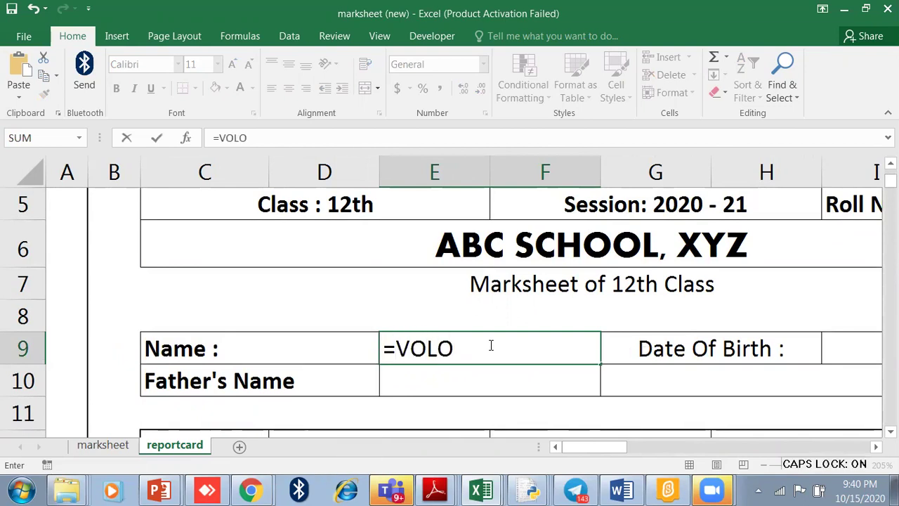
pyautogui.press('BackSpace')
pyautogui.press('BackSpace')
pyautogui.press('BackSpace')
pyautogui.write('LOOKU')
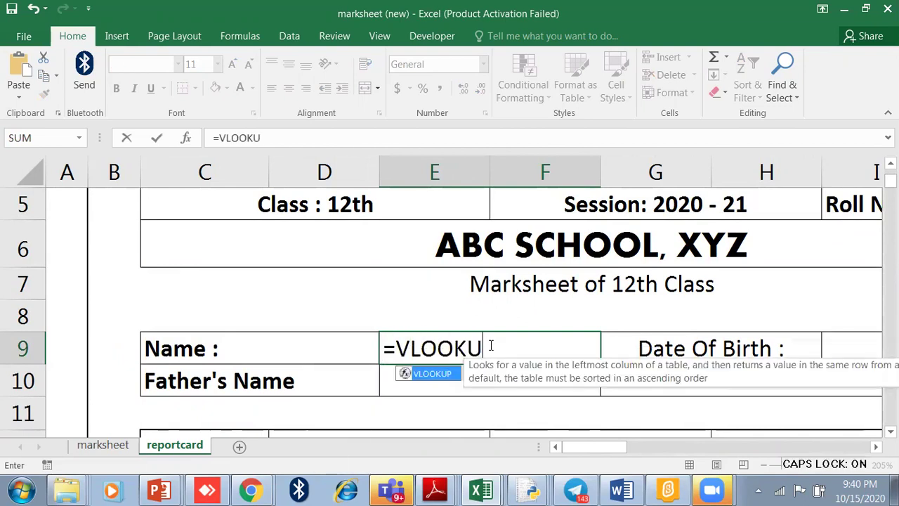
pyautogui.write('P(')
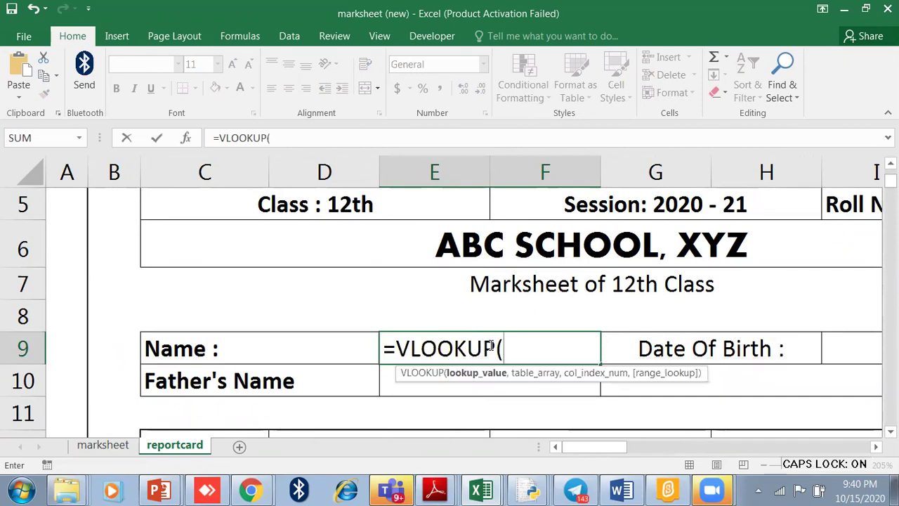
# Use the roll number cell as the absolute lookup value $J$5
pyautogui.moveTo(567, 448); pyautogui.dragTo(635, 448)
pyautogui.click(552, 208)
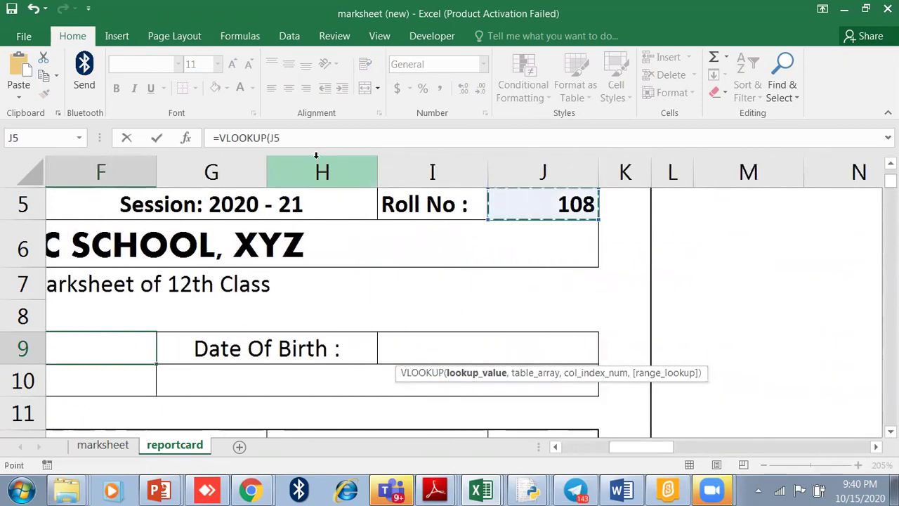
pyautogui.moveTo(272, 137); pyautogui.dragTo(284, 136)
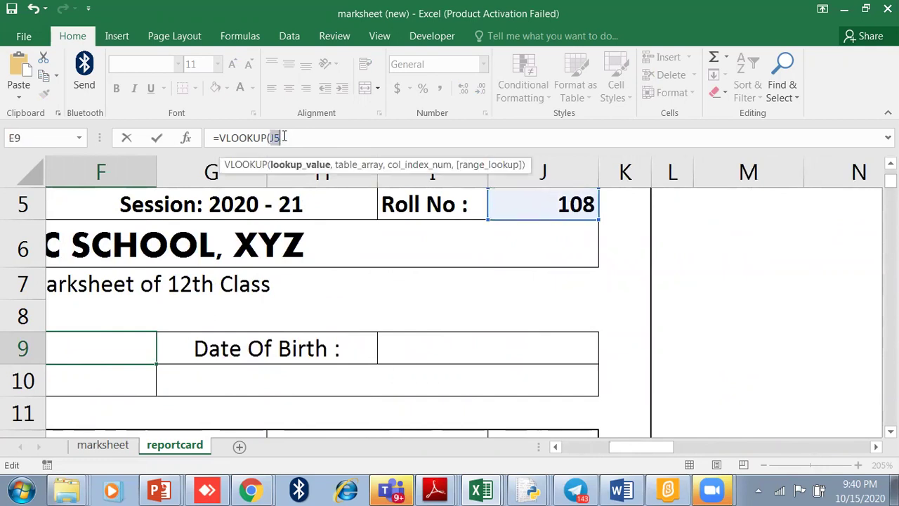
pyautogui.press('F4')
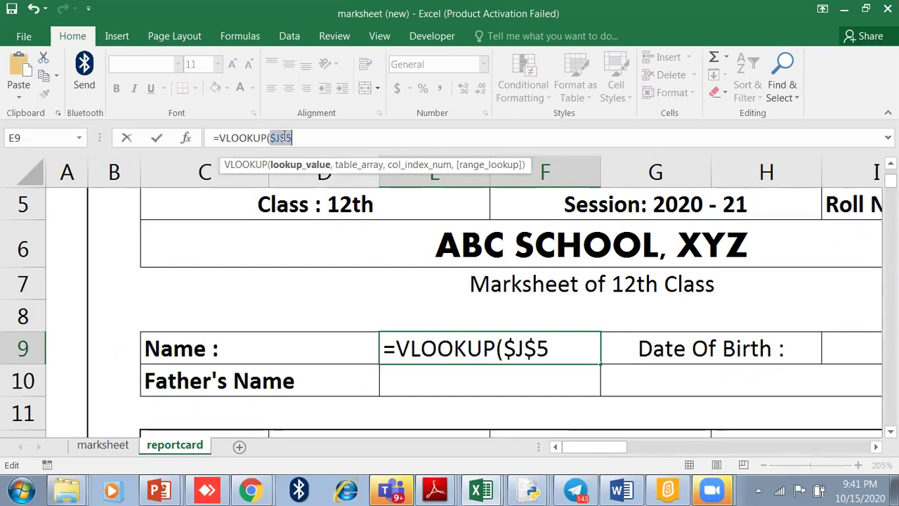
pyautogui.click(301, 133)
pyautogui.write(',')
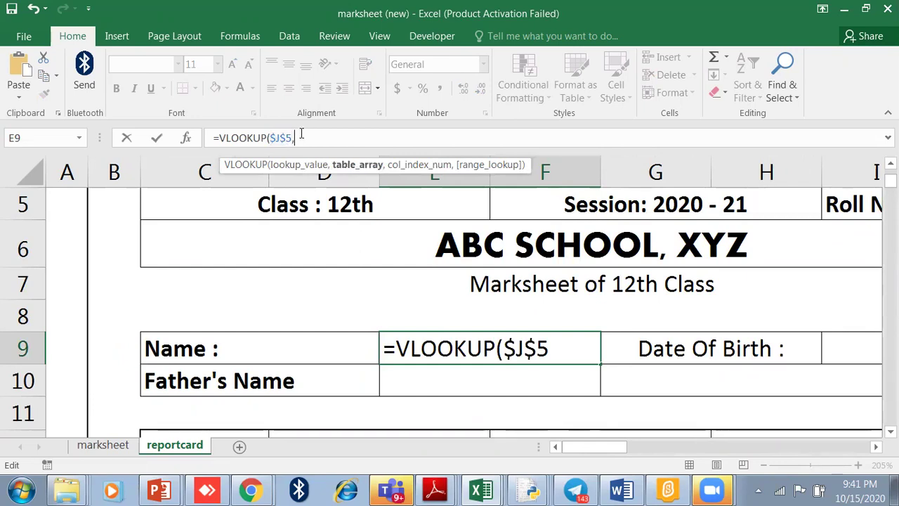
# Complete the formula as =VLOOKUP($J$5,STU,2) so the Name shows Name 9
pyautogui.click(102, 445)
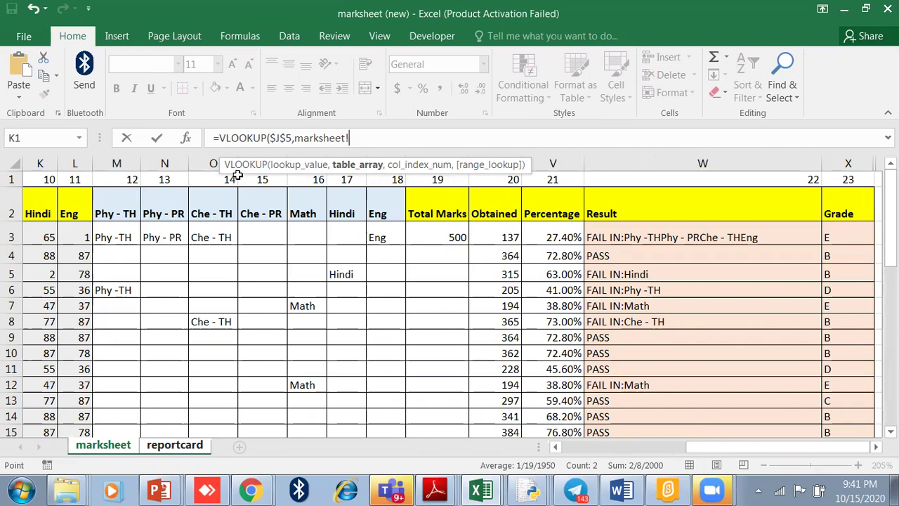
pyautogui.press('BackSpace')
pyautogui.press('BackSpace')
pyautogui.press('BackSpace')
pyautogui.press('BackSpace')
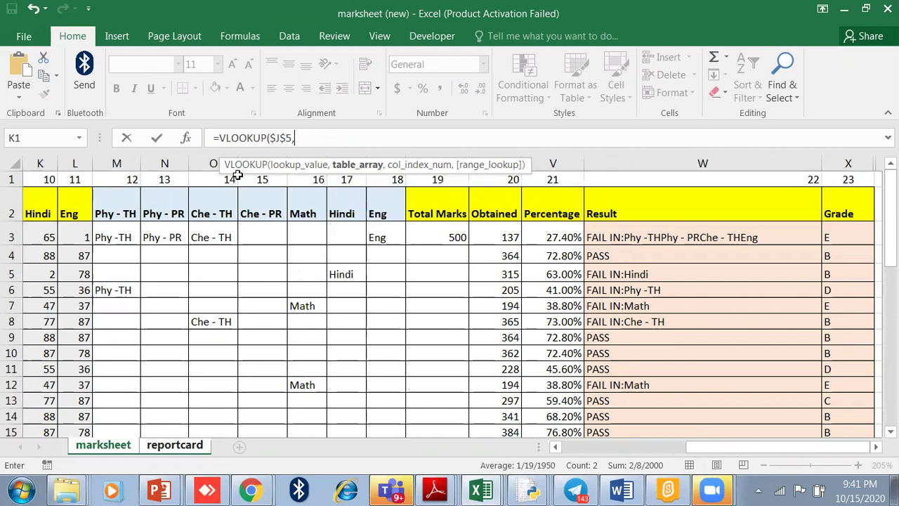
pyautogui.write('STU')
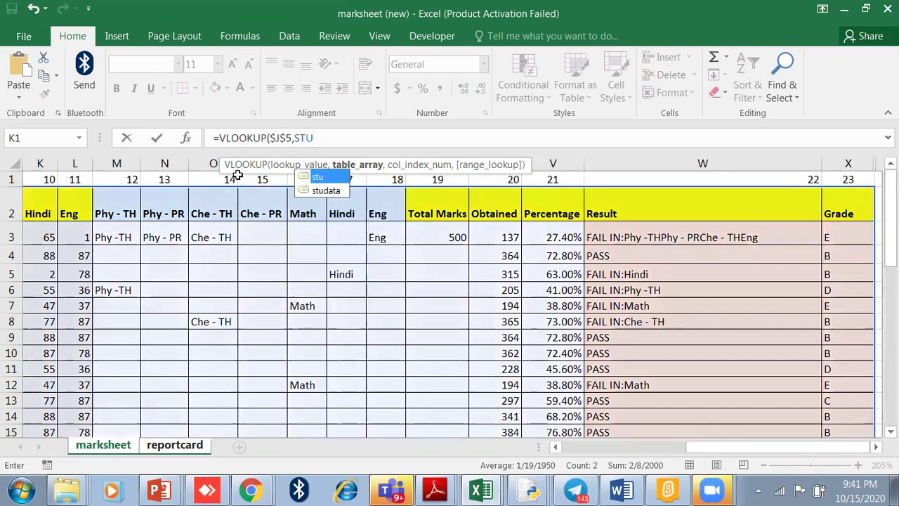
pyautogui.write(',')
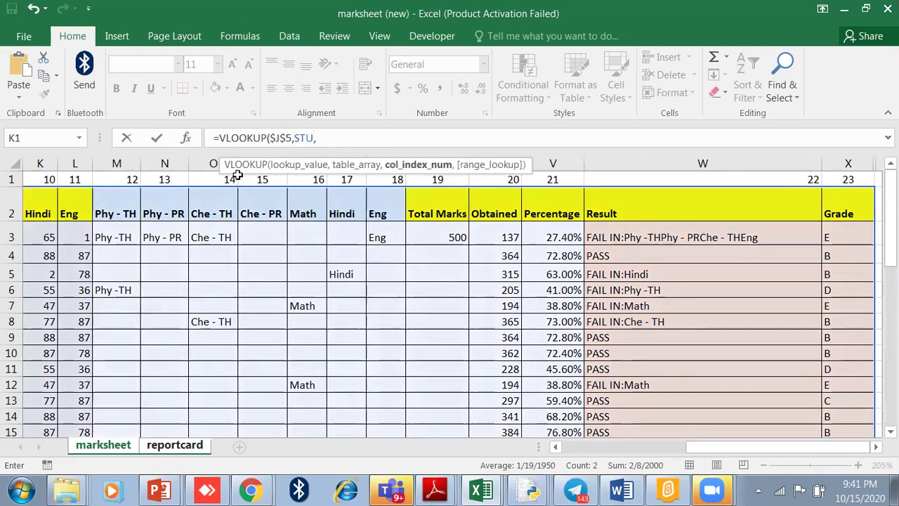
pyautogui.moveTo(703, 448); pyautogui.dragTo(577, 450)
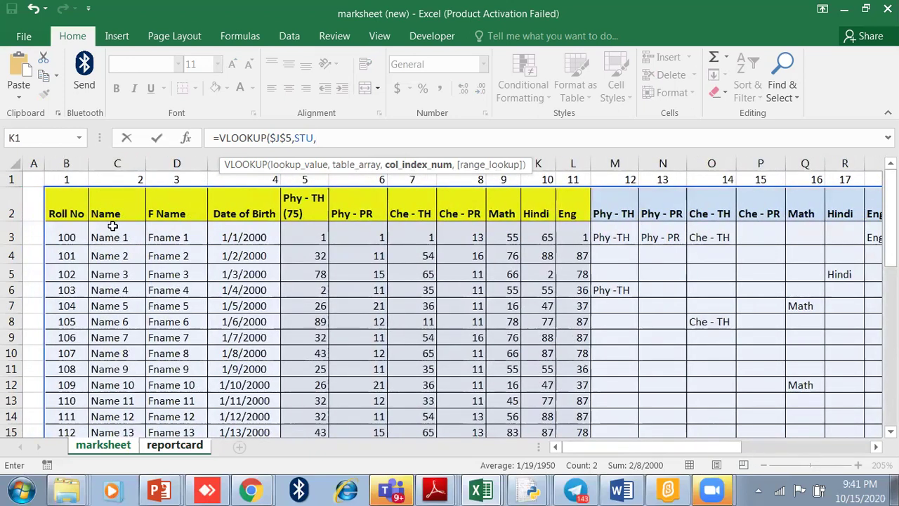
pyautogui.write('2')
pyautogui.press('Return')
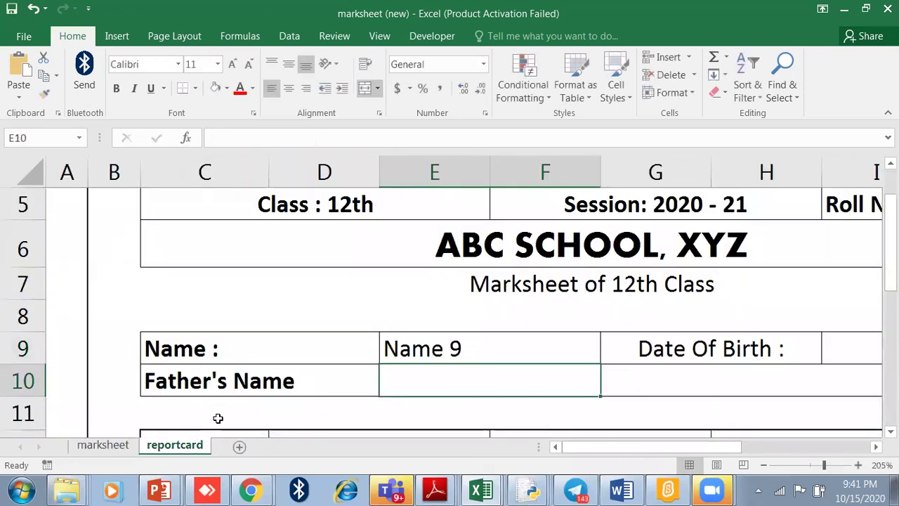
# Set the roll number to 101 and compare the looked-up name with the marksheet data
pyautogui.click(458, 349)
pyautogui.moveTo(588, 447); pyautogui.dragTo(615, 453)
pyautogui.click(786, 212)
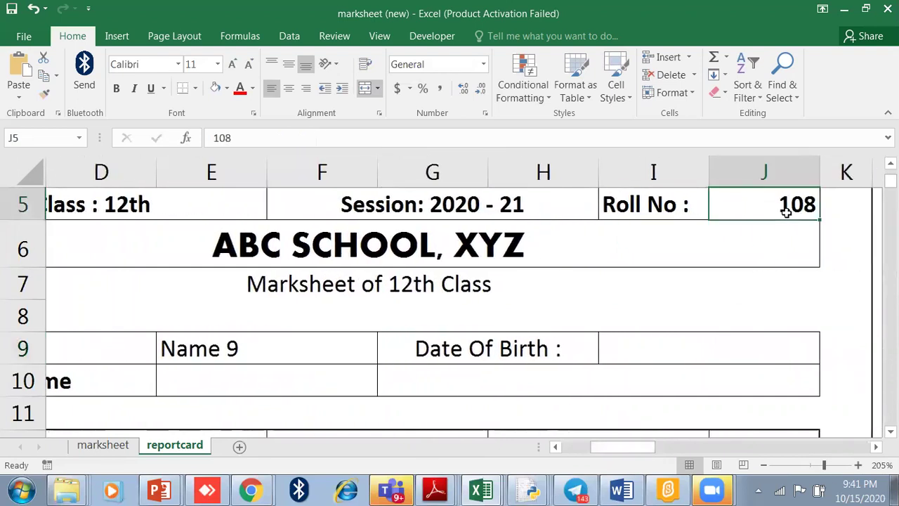
pyautogui.write('101')
pyautogui.press('Return')
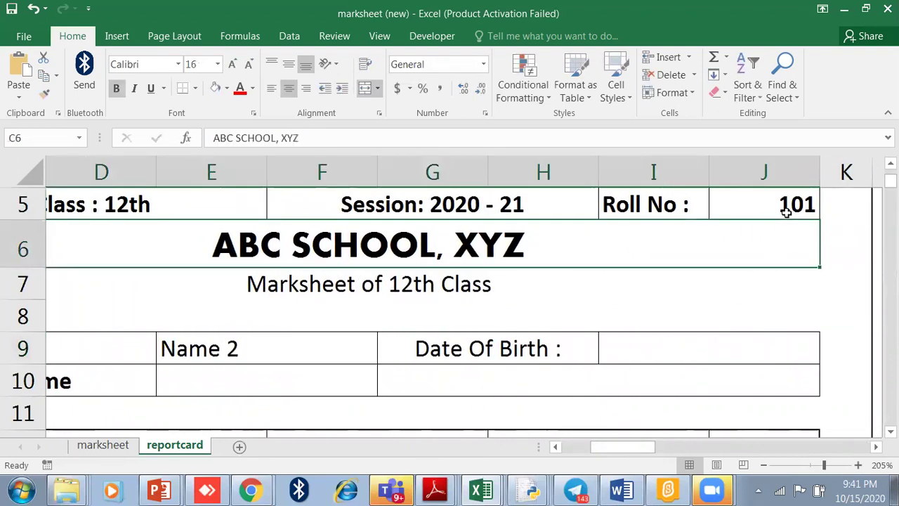
pyautogui.click(90, 445)
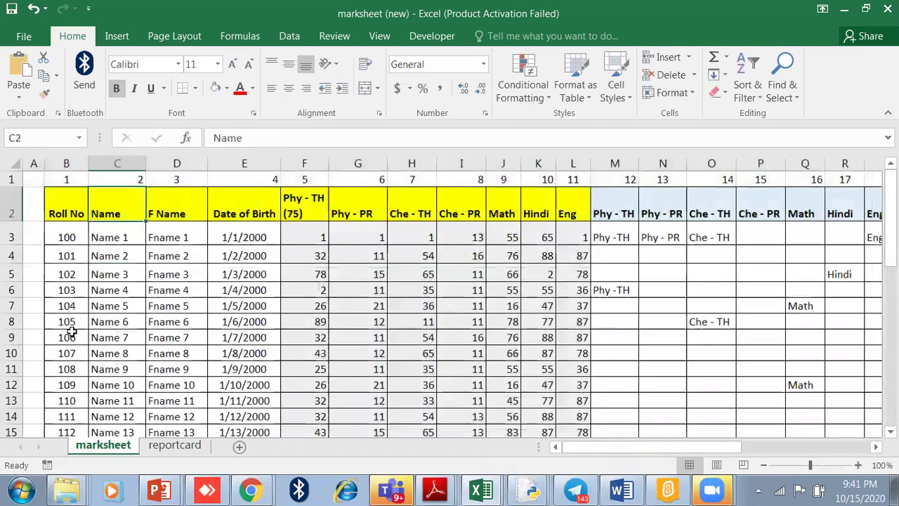
pyautogui.click(106, 256)
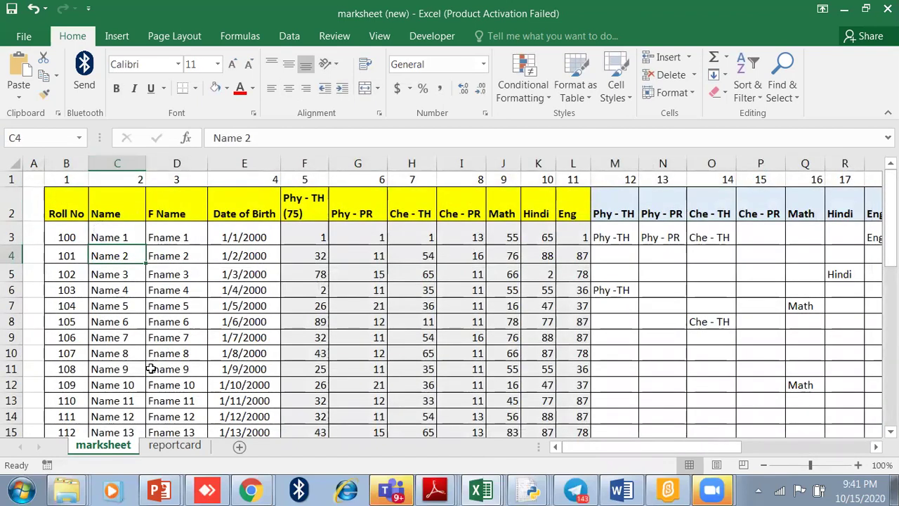
pyautogui.click(175, 445)
# Change the roll number to 100 so the Name field shows Name 1
pyautogui.click(744, 210)
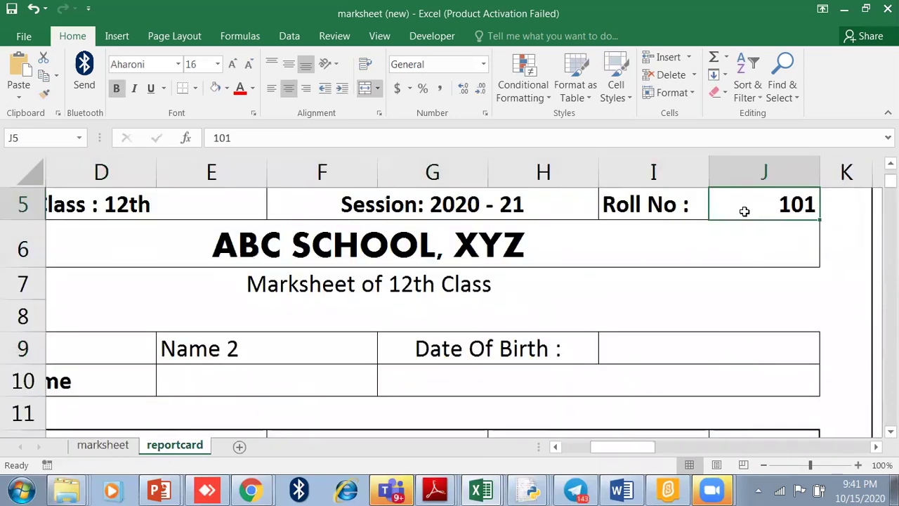
pyautogui.write('100')
pyautogui.press('Return')
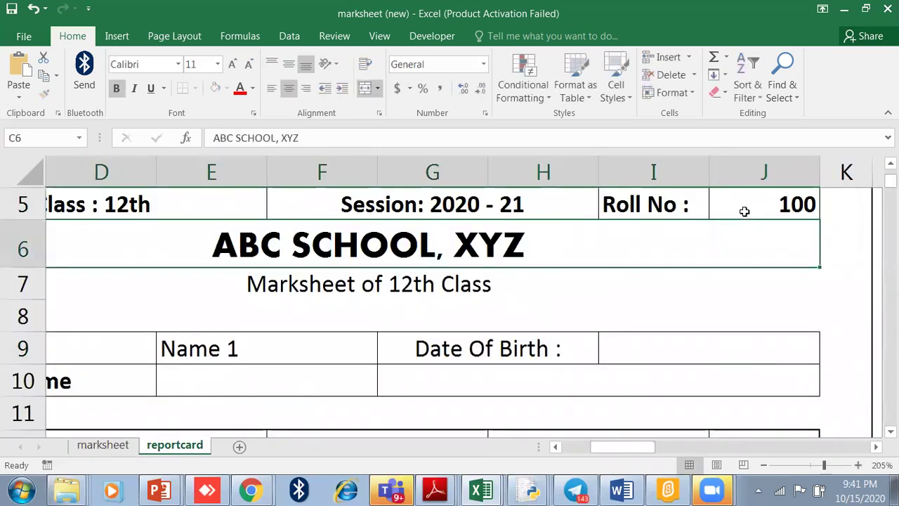
pyautogui.click(336, 360)
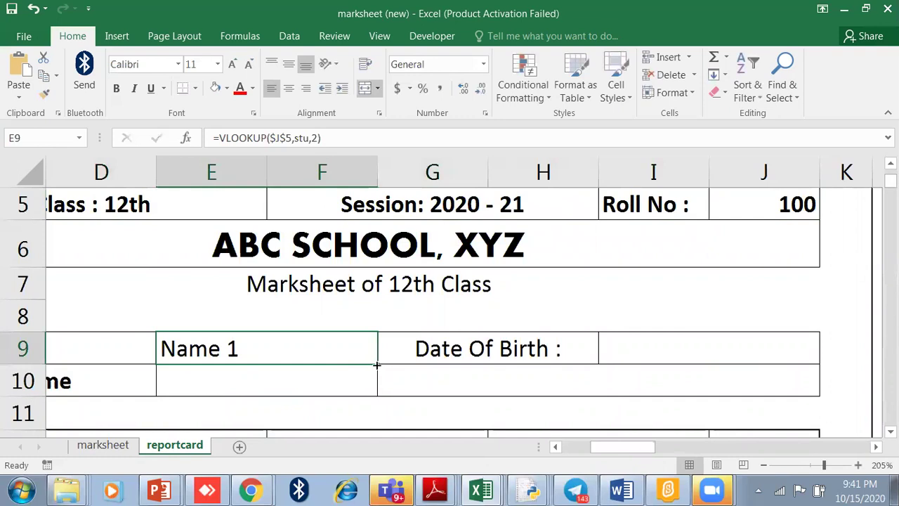
# Fill the name lookup into Father's Name and change its column index to 3, showing Fname 1
pyautogui.moveTo(376, 364); pyautogui.dragTo(259, 382)
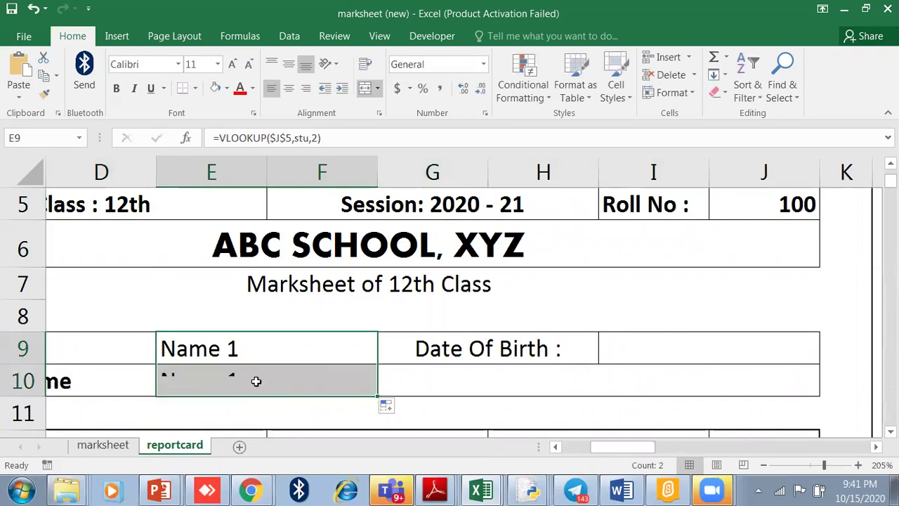
pyautogui.doubleClick(233, 389)
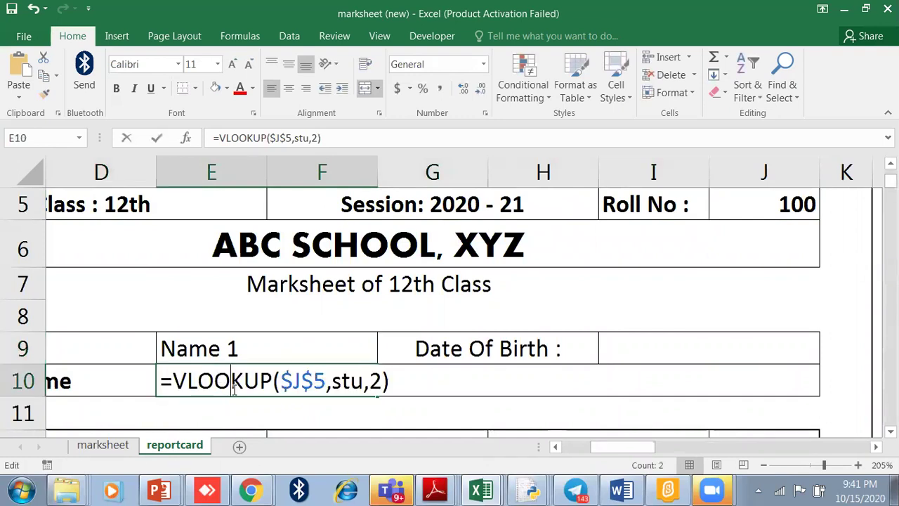
pyautogui.click(376, 385)
pyautogui.press('BackSpace')
pyautogui.write('3')
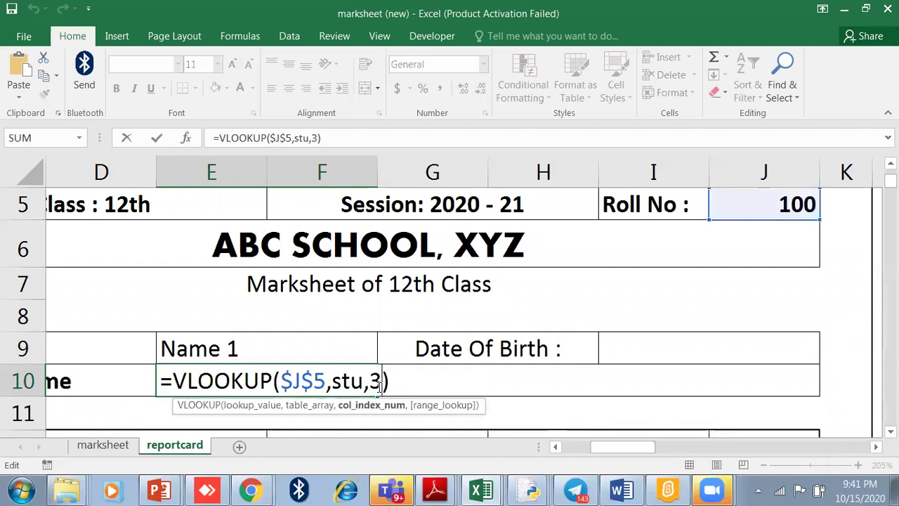
pyautogui.hotkey('ctrl', 'Return')
pyautogui.press('Return')
# Copy the Father's Name lookup into the Date Of Birth field and select its column index
pyautogui.click(619, 354)
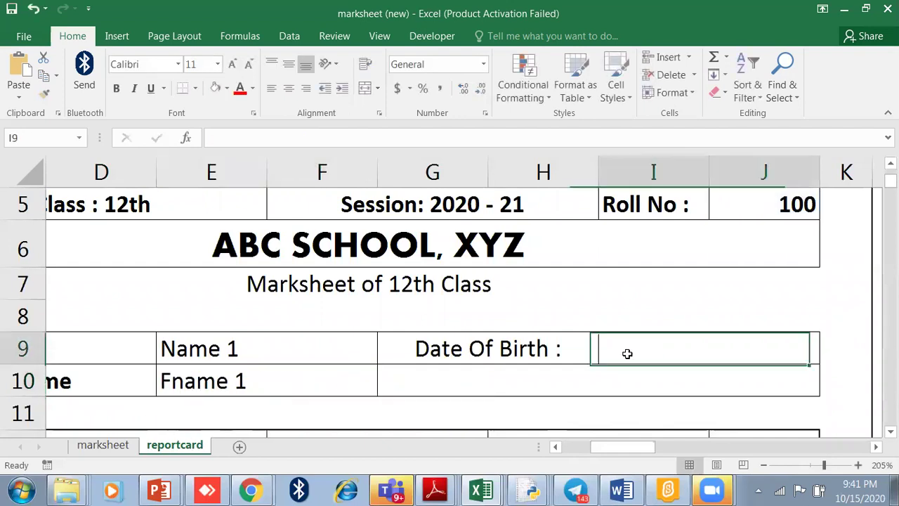
pyautogui.click(291, 389)
pyautogui.hotkey('ctrl', 'c')
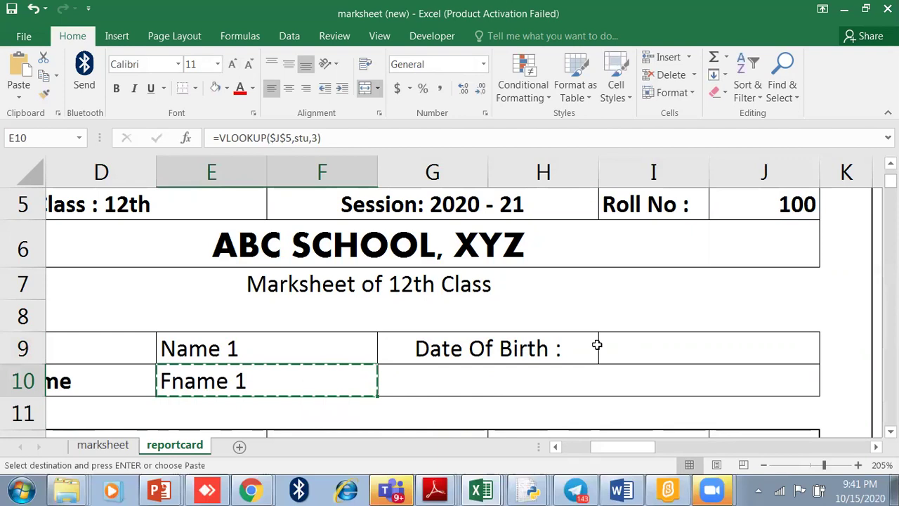
pyautogui.click(601, 345)
pyautogui.hotkey('ctrl', 'v')
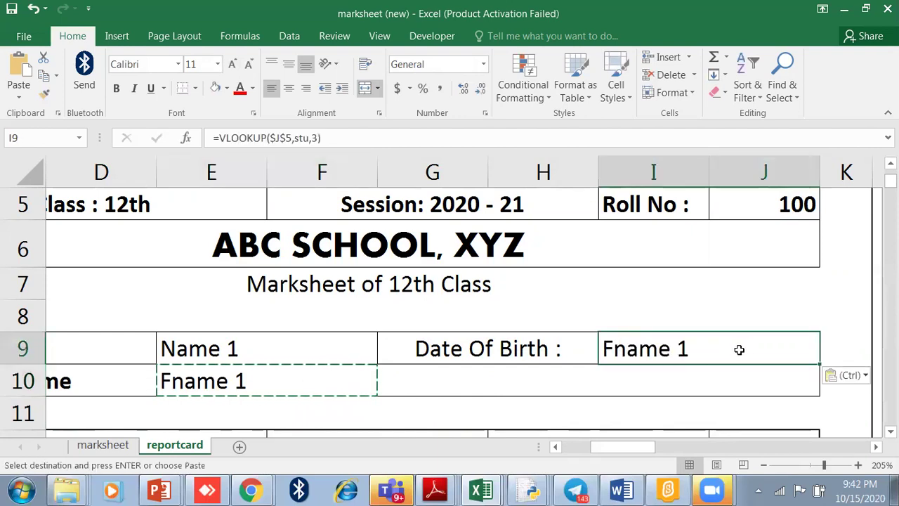
pyautogui.doubleClick(739, 348)
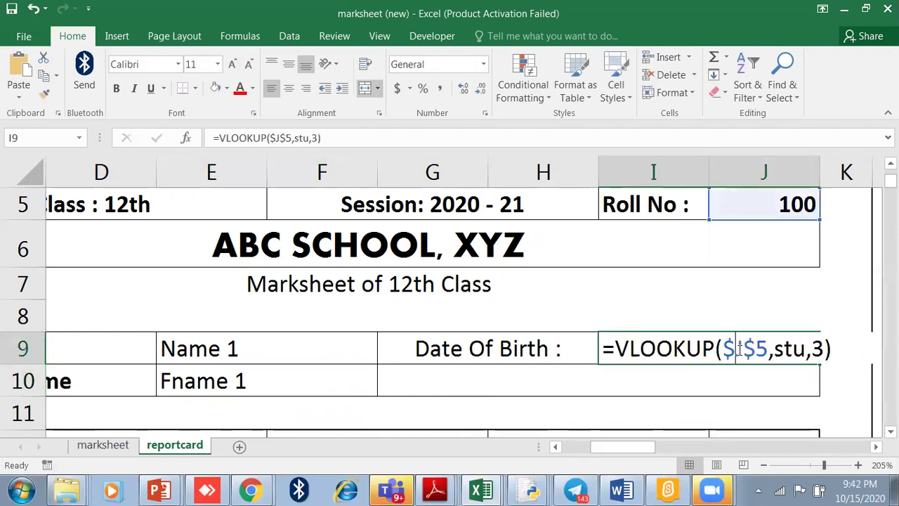
pyautogui.doubleClick(817, 349)
# Set the Date Of Birth lookup to column 4 and format it as Short Date, showing 1/1/2000
pyautogui.write('4')
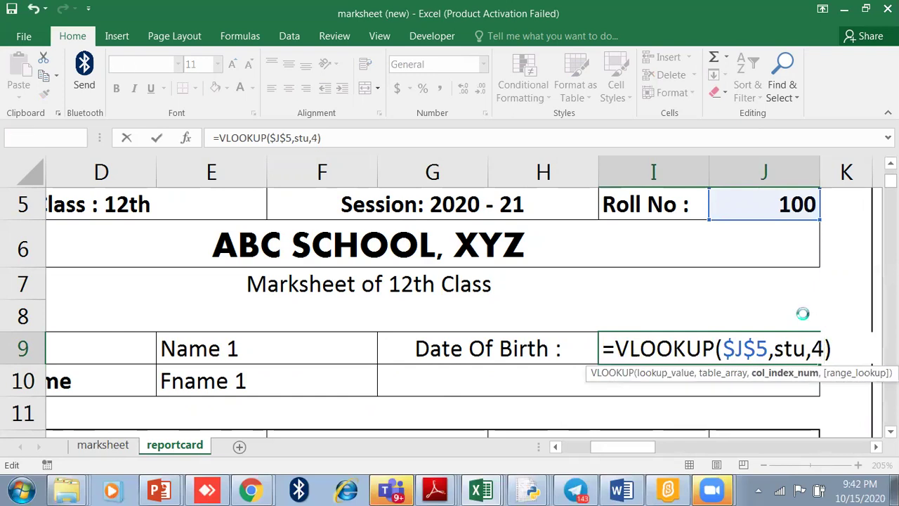
pyautogui.click(802, 314)
pyautogui.click(679, 344)
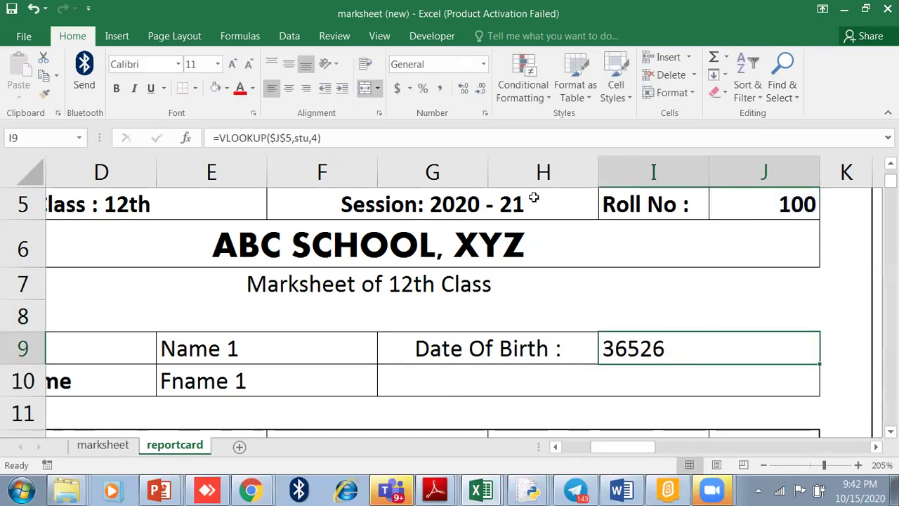
pyautogui.click(481, 64)
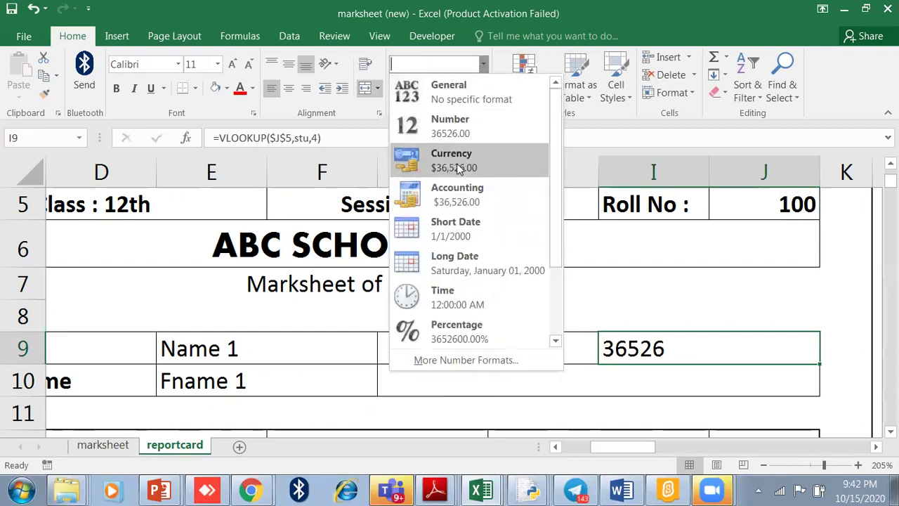
pyautogui.click(462, 240)
pyautogui.click(561, 383)
pyautogui.scroll(-3, 555, 382)
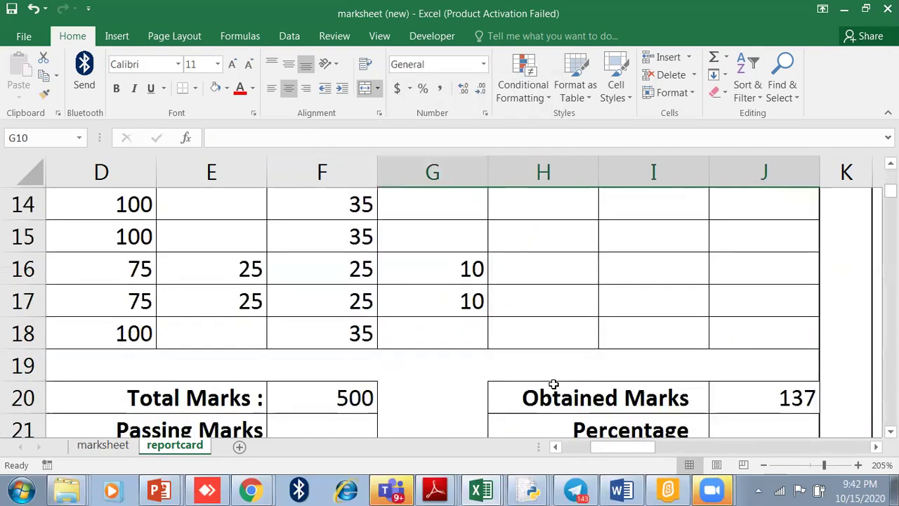
pyautogui.scroll(2, 552, 379)
pyautogui.moveTo(612, 447); pyautogui.dragTo(580, 447)
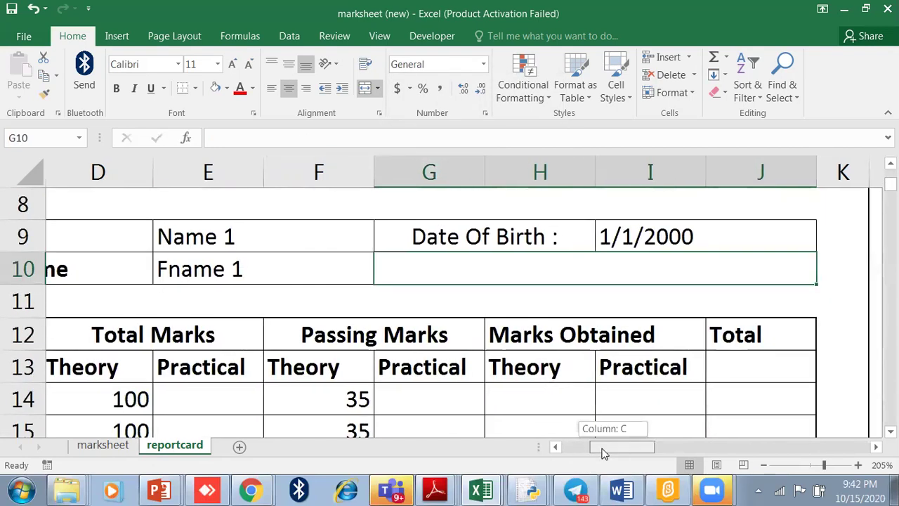
pyautogui.scroll(-1, 485, 351)
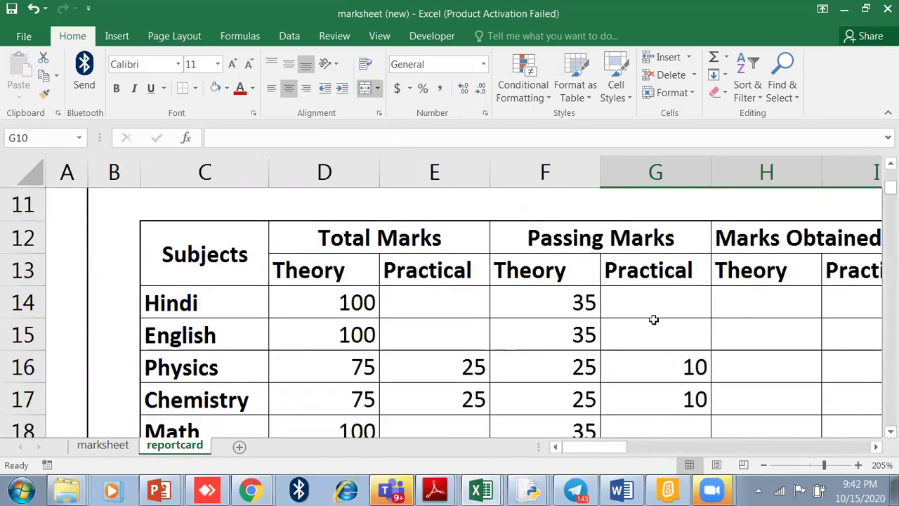
pyautogui.moveTo(609, 447); pyautogui.dragTo(631, 447)
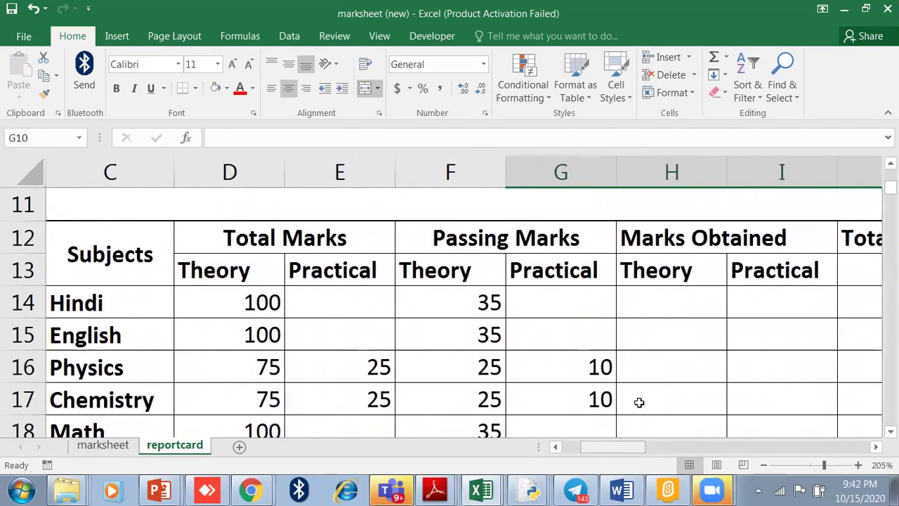
pyautogui.click(664, 311)
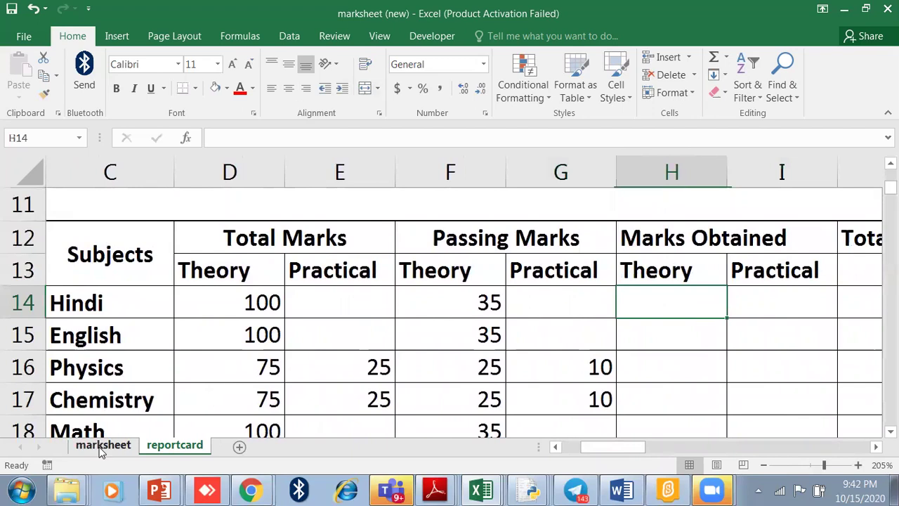
pyautogui.click(102, 447)
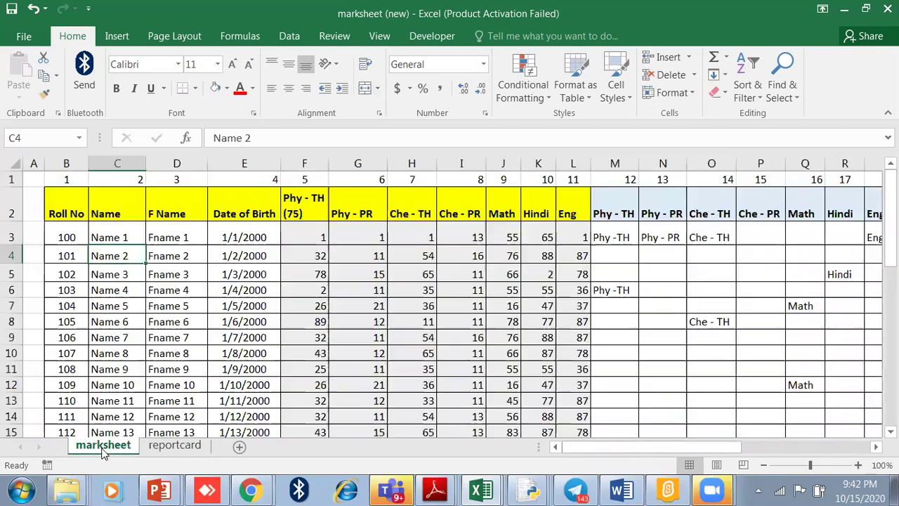
pyautogui.click(536, 236)
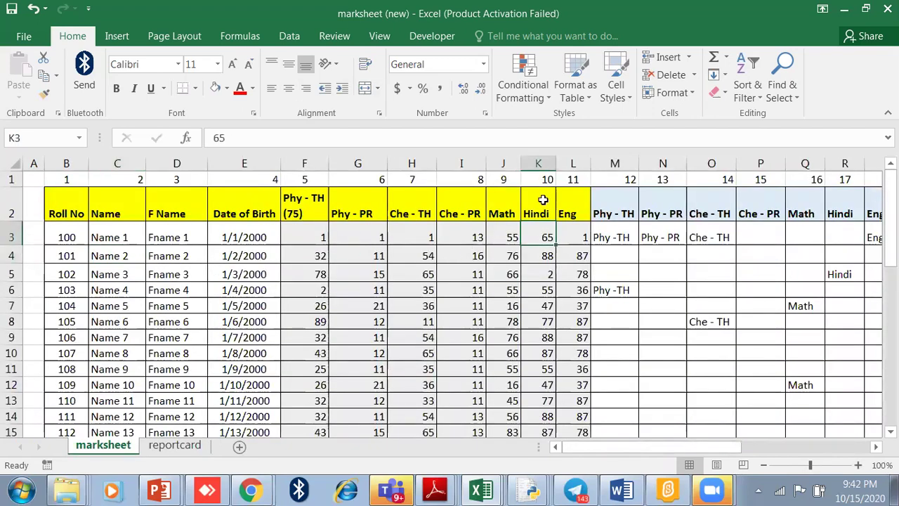
pyautogui.click(194, 444)
pyautogui.scroll(1, 605, 316)
pyautogui.scroll(2, 604, 316)
pyautogui.click(758, 349)
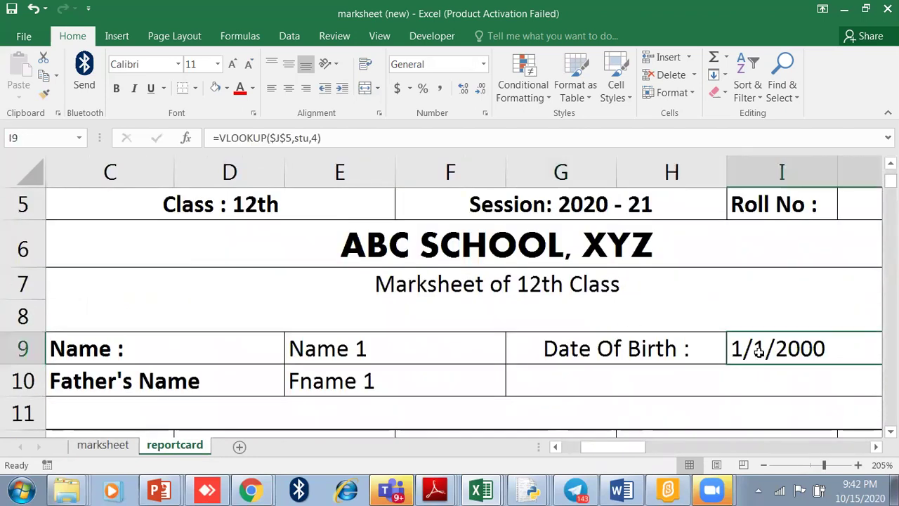
# Paste the date-of-birth lookup into H14 and unmerge H14 from I14
pyautogui.hotkey('ctrl', 'c')
pyautogui.scroll(-1, 674, 372)
pyautogui.scroll(-1, 598, 370)
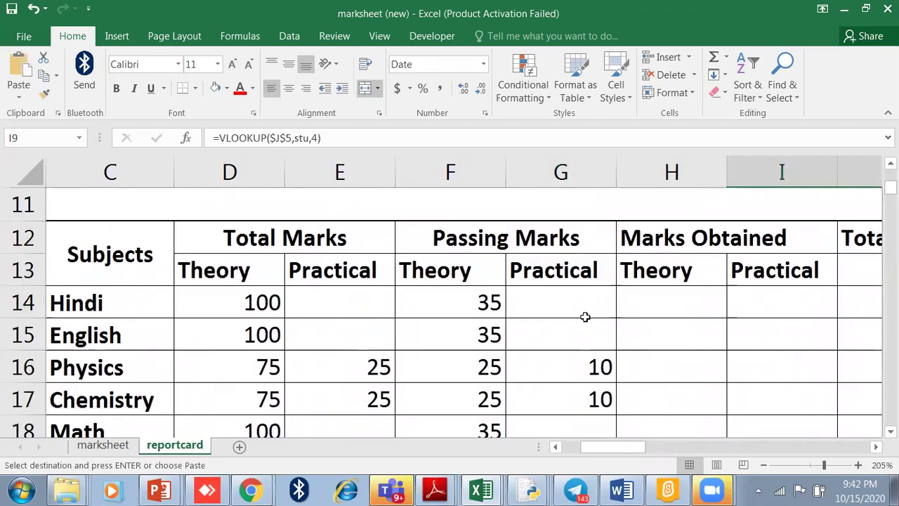
pyautogui.click(623, 312)
pyautogui.hotkey('ctrl', 'v')
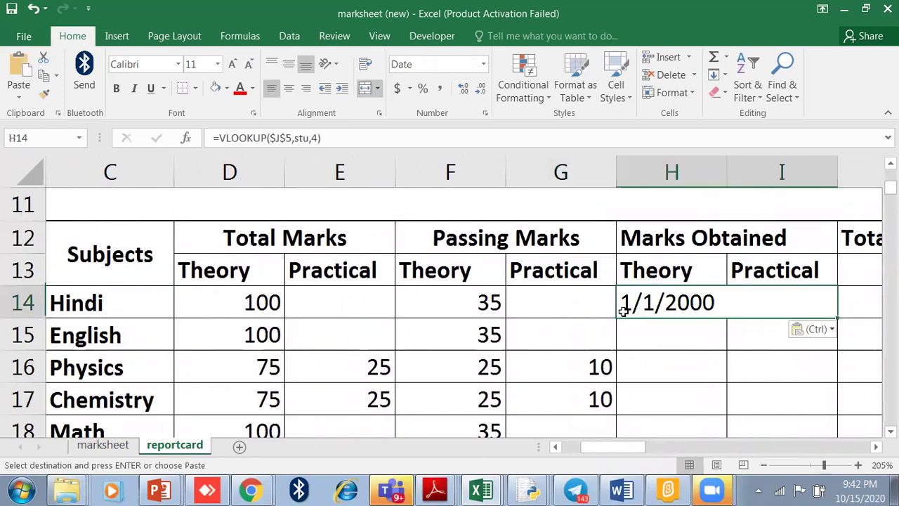
pyautogui.click(625, 326)
pyautogui.click(625, 310)
pyautogui.click(366, 89)
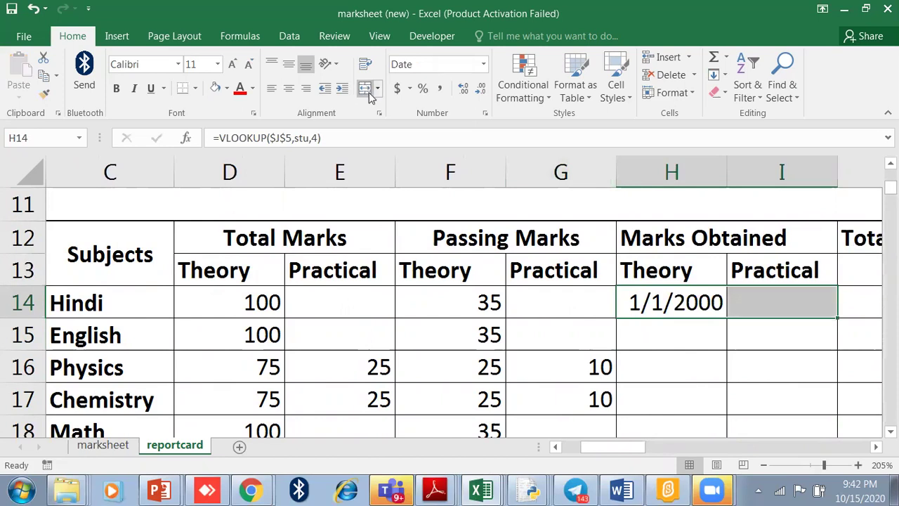
# Change H14's lookup column index to 10, then check the marksheet's Hindi mark 65
pyautogui.click(667, 312)
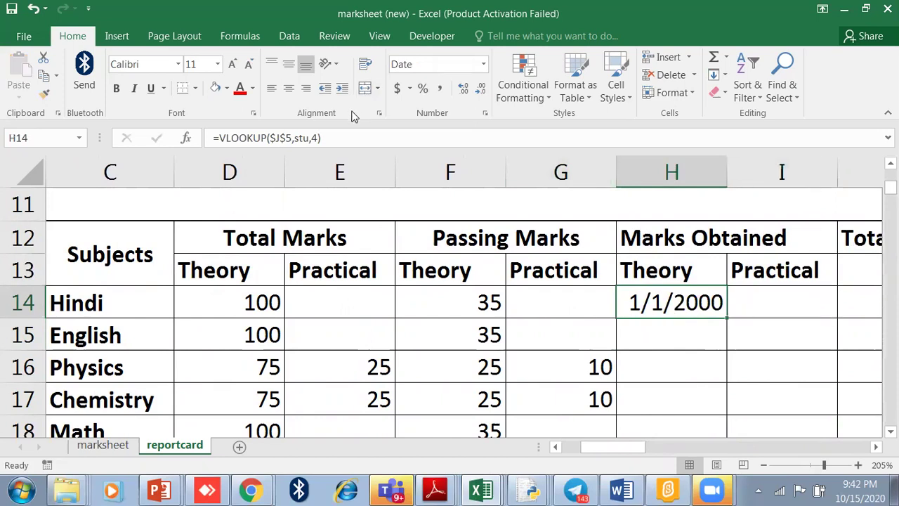
pyautogui.click(316, 138)
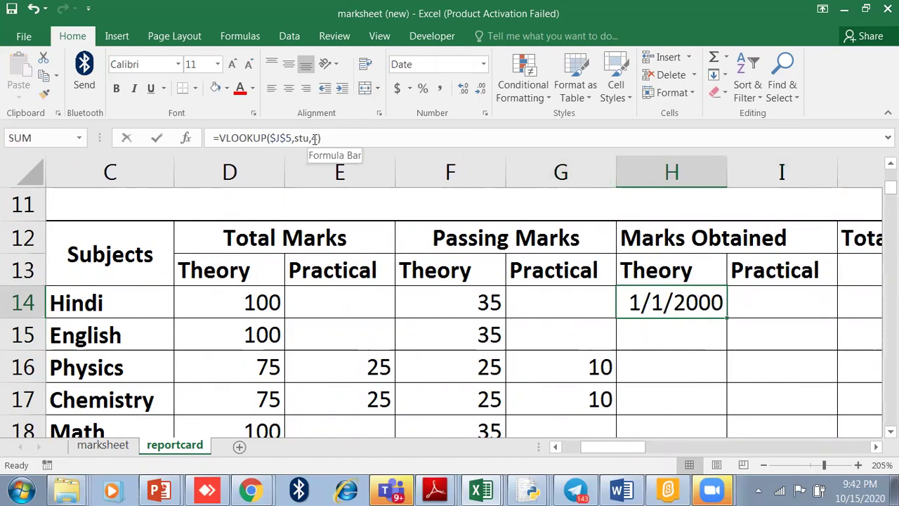
pyautogui.write('4')
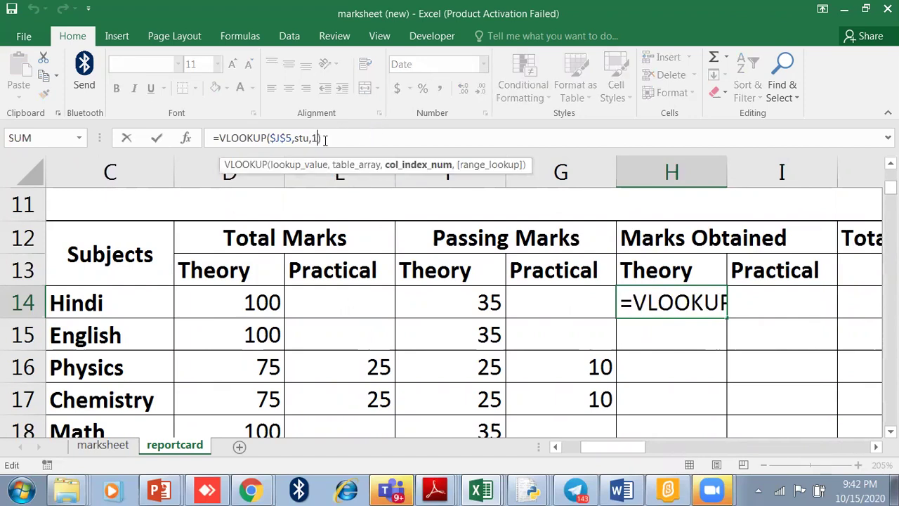
pyautogui.press('Return')
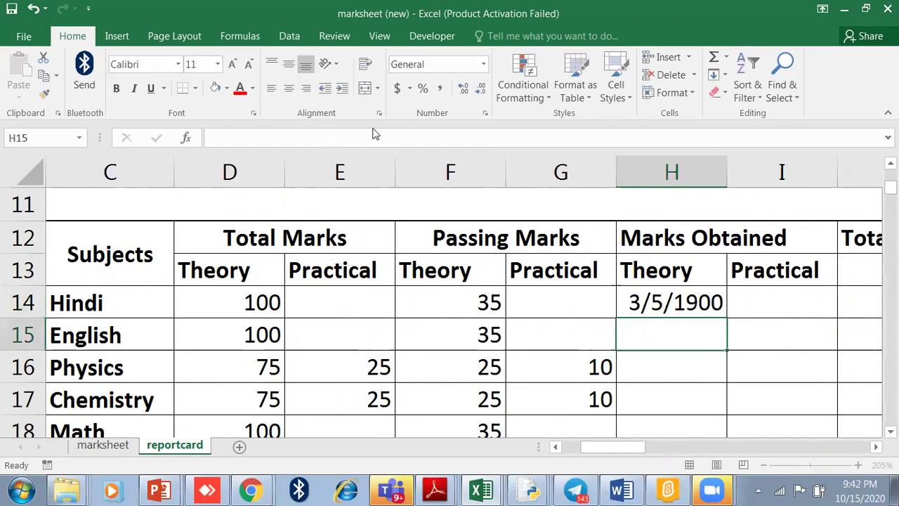
pyautogui.click(640, 299)
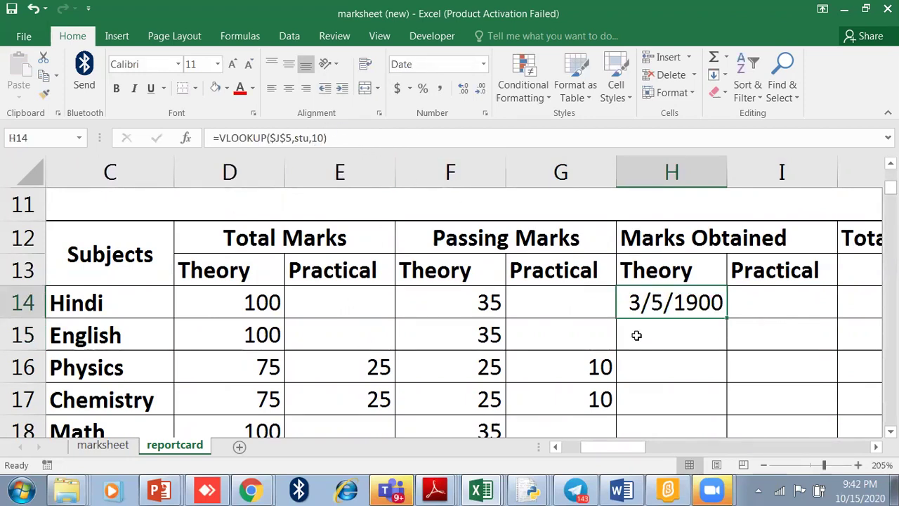
pyautogui.click(636, 335)
pyautogui.click(634, 302)
pyautogui.click(93, 448)
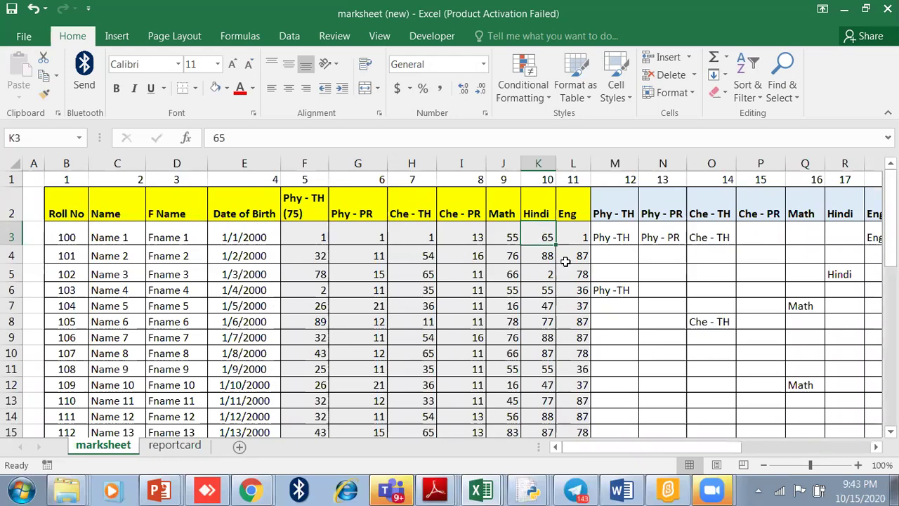
# Clear H14 on the reportcard and start =VLOOKUP( with J5 as the lookup value
pyautogui.click(198, 450)
pyautogui.click(652, 332)
pyautogui.click(649, 306)
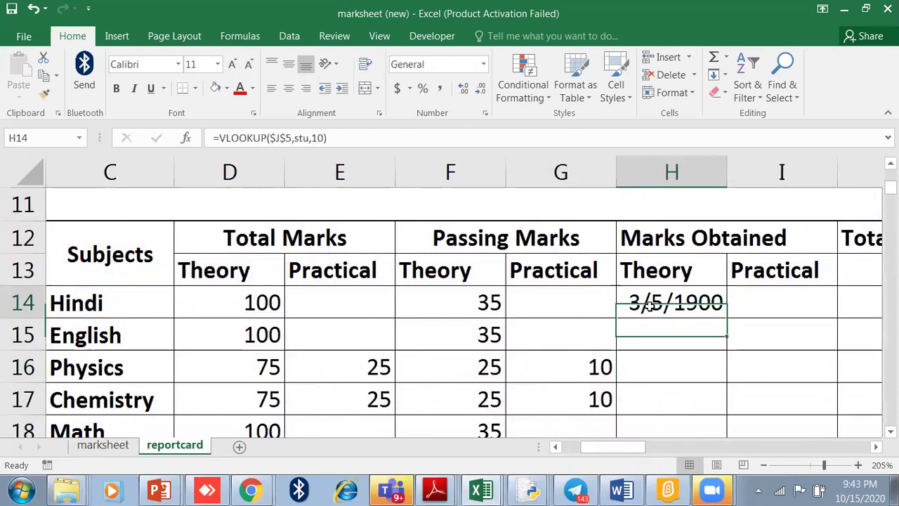
pyautogui.press('Delete')
pyautogui.write('=')
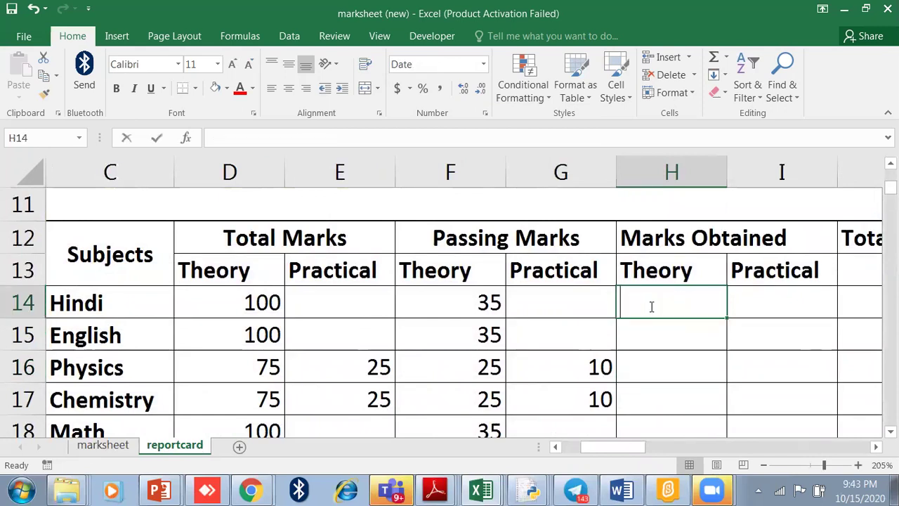
pyautogui.write('VLOOK')
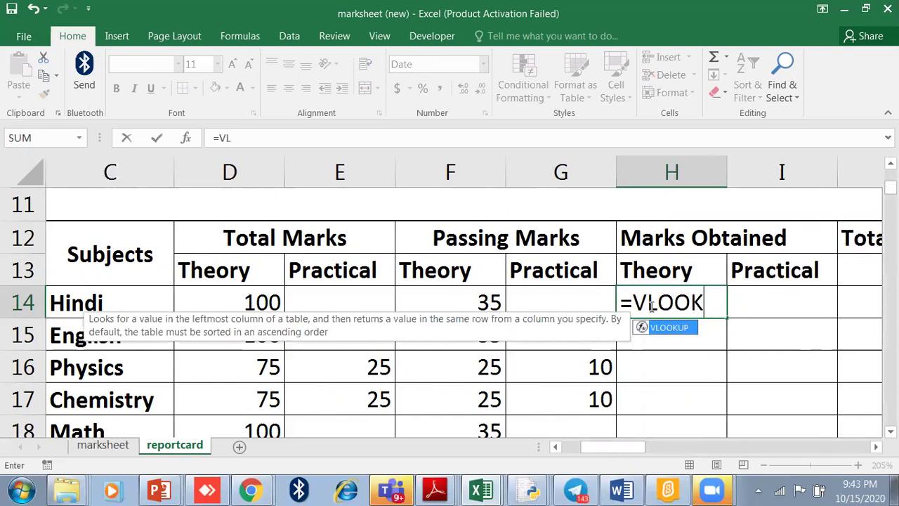
pyautogui.write('UP(')
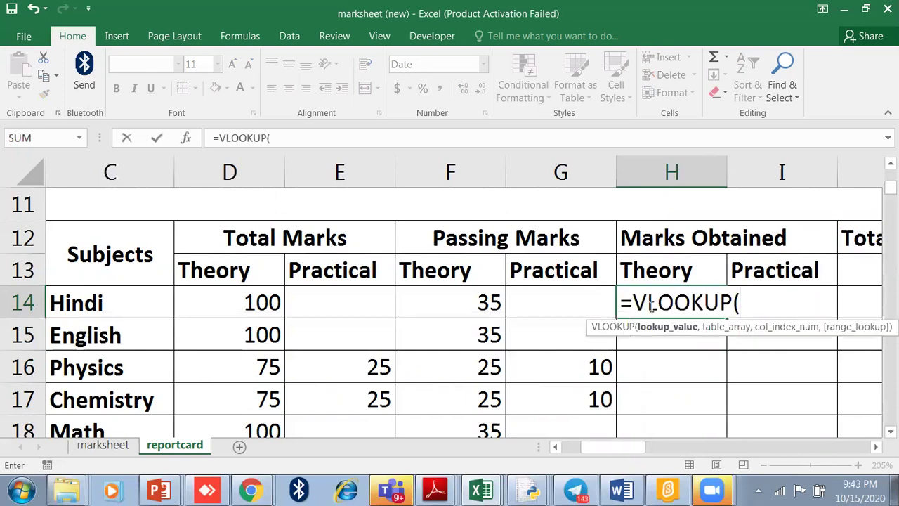
pyautogui.scroll(4, 758, 295)
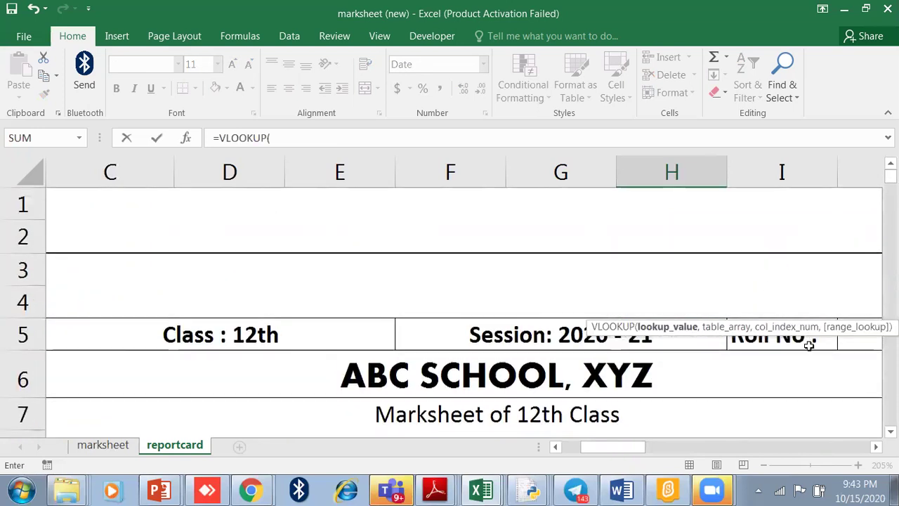
pyautogui.moveTo(610, 446)
pyautogui.mouseDown()
pyautogui.moveTo(627, 457)
pyautogui.moveTo(603, 393)
pyautogui.mouseUp()
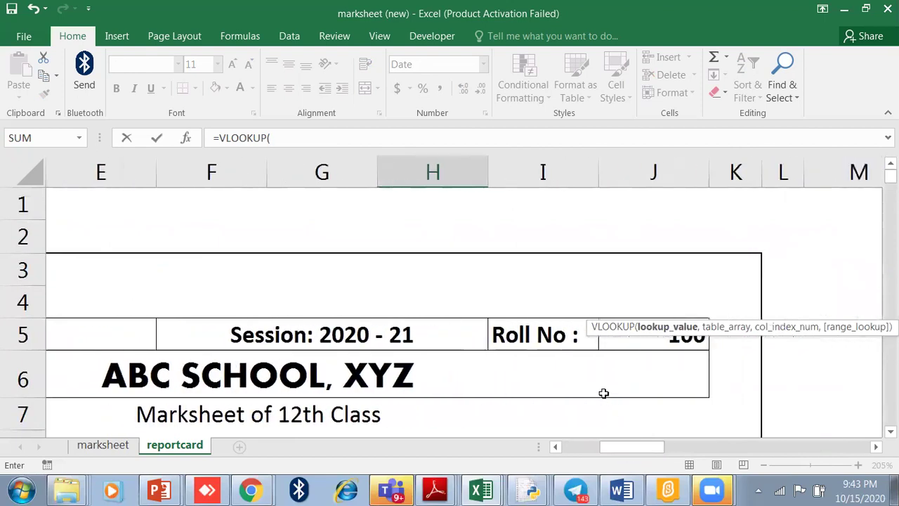
pyautogui.click(629, 349)
pyautogui.click(284, 139)
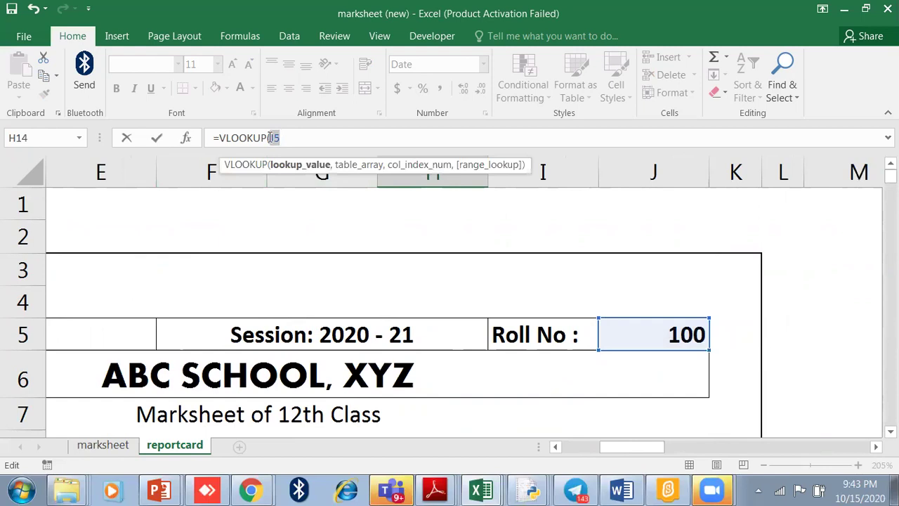
# Make J5 absolute and finish the formula as VLOOKUP($J$5,stu,10)
pyautogui.scroll(-2, 270, 138)
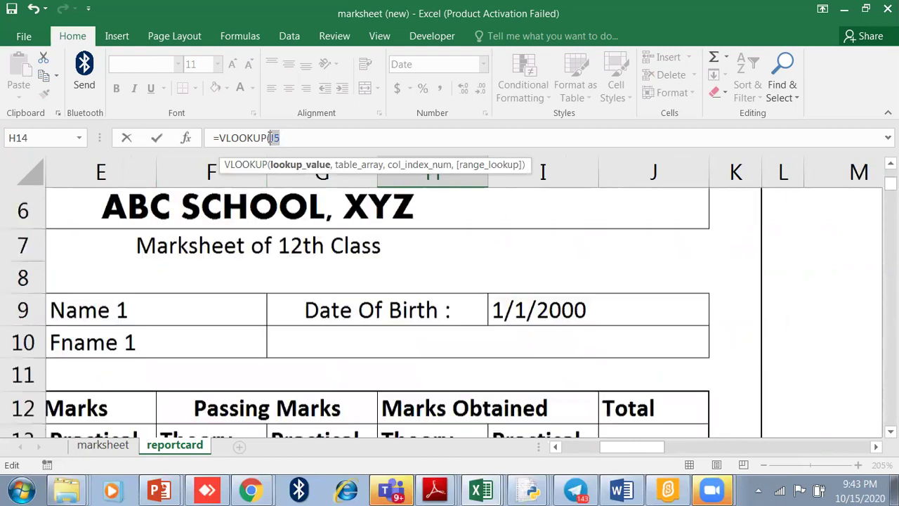
pyautogui.scroll(-2, 270, 138)
pyautogui.press('F4')
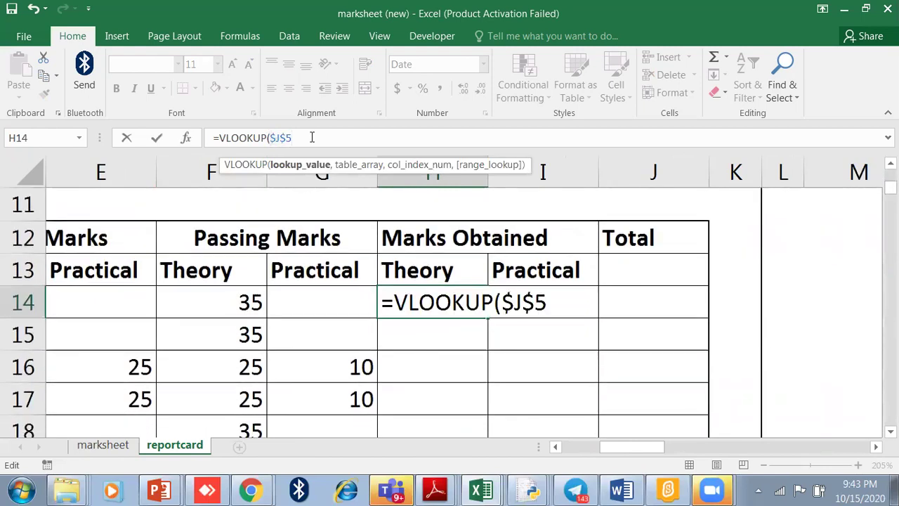
pyautogui.write(',STU')
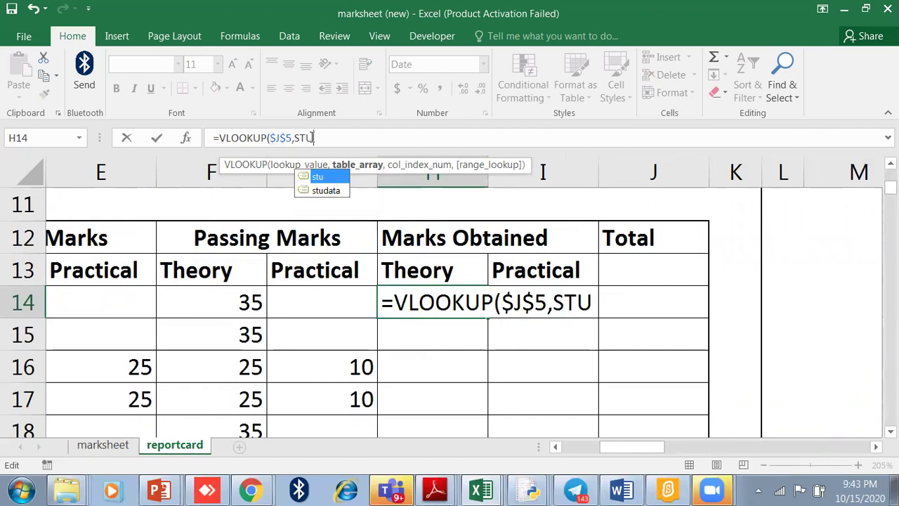
pyautogui.write(',')
pyautogui.write('10)')
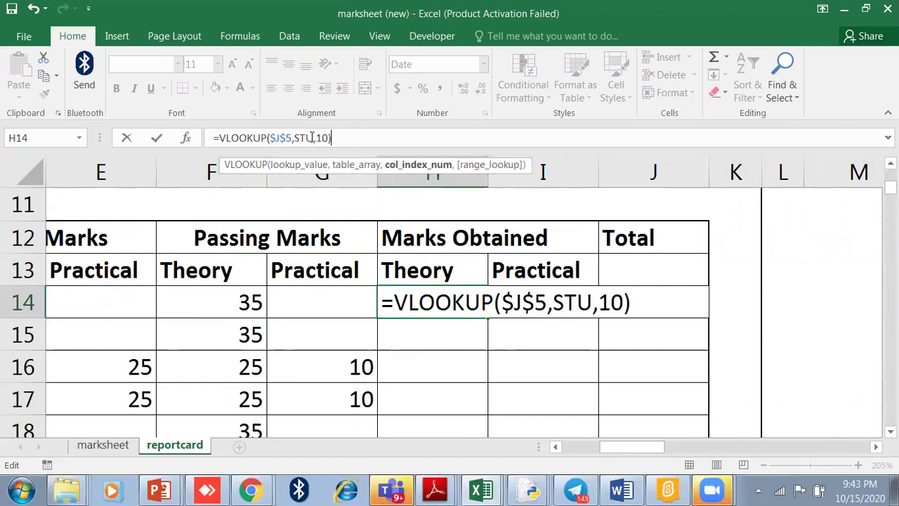
pyautogui.press('Return')
pyautogui.click(414, 301)
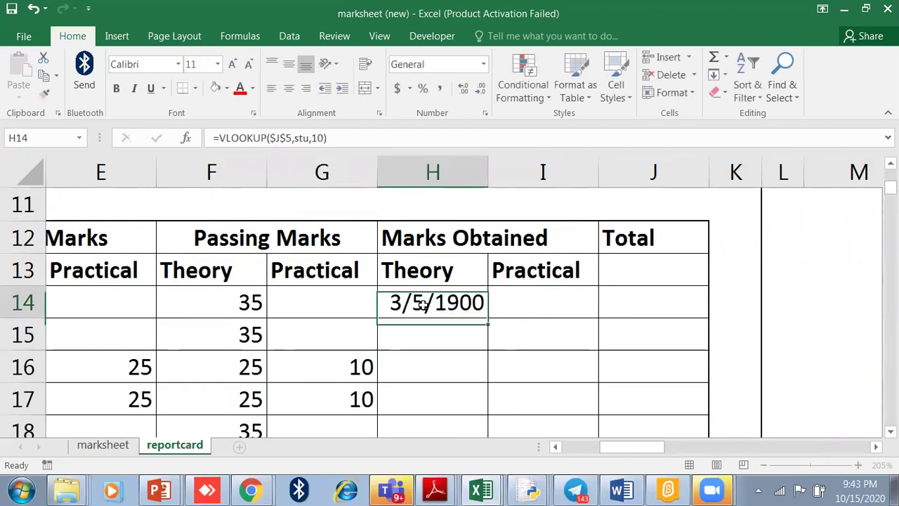
# Format H14 as a number instead of a date so Hindi theory shows 65.00
pyautogui.click(483, 64)
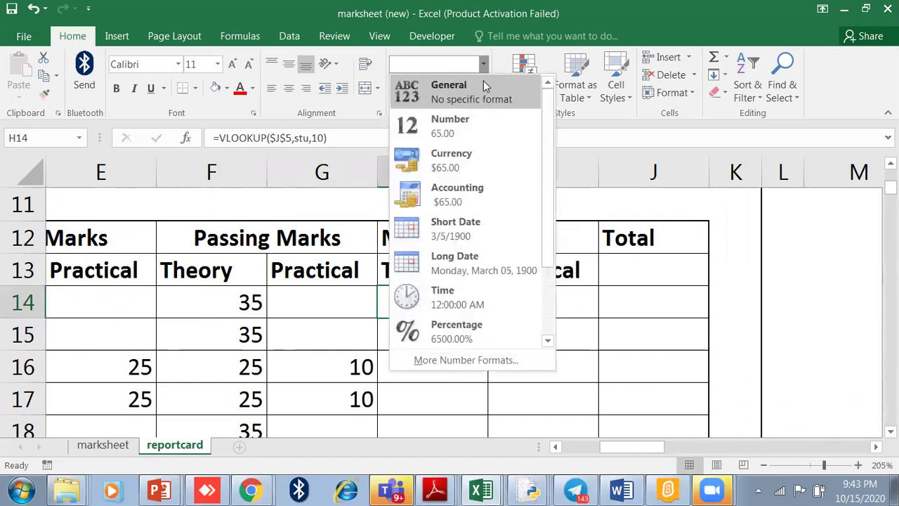
pyautogui.click(459, 124)
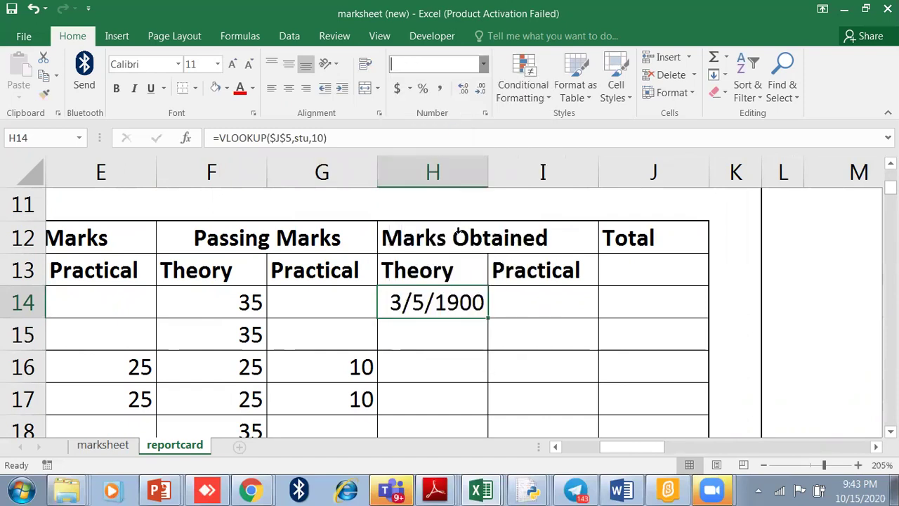
pyautogui.click(457, 324)
pyautogui.click(476, 316)
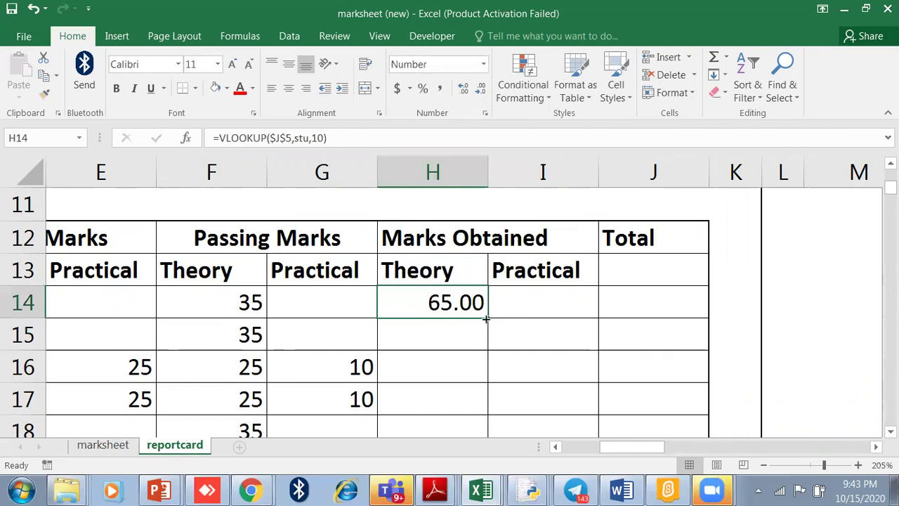
# Fill the VLOOKUP formula from H14 down through H18 in the Math row
pyautogui.moveTo(612, 450); pyautogui.dragTo(584, 451)
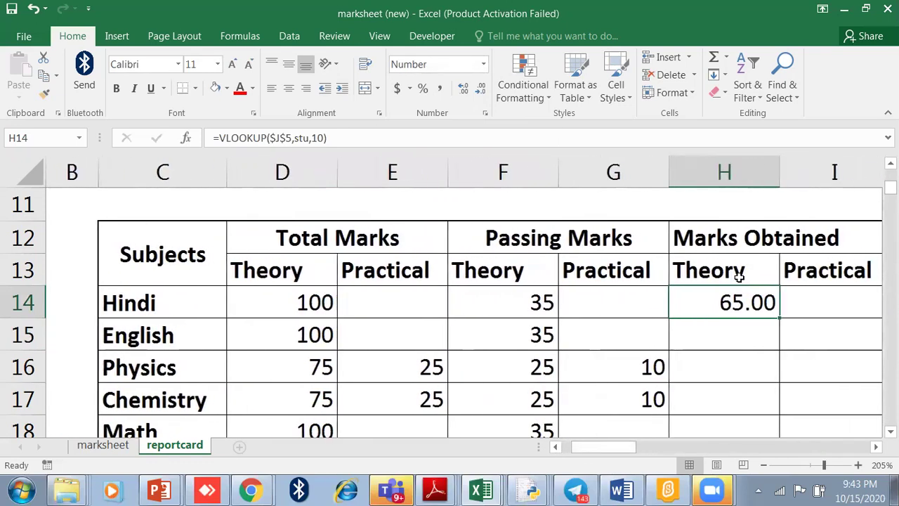
pyautogui.moveTo(779, 317); pyautogui.dragTo(781, 409)
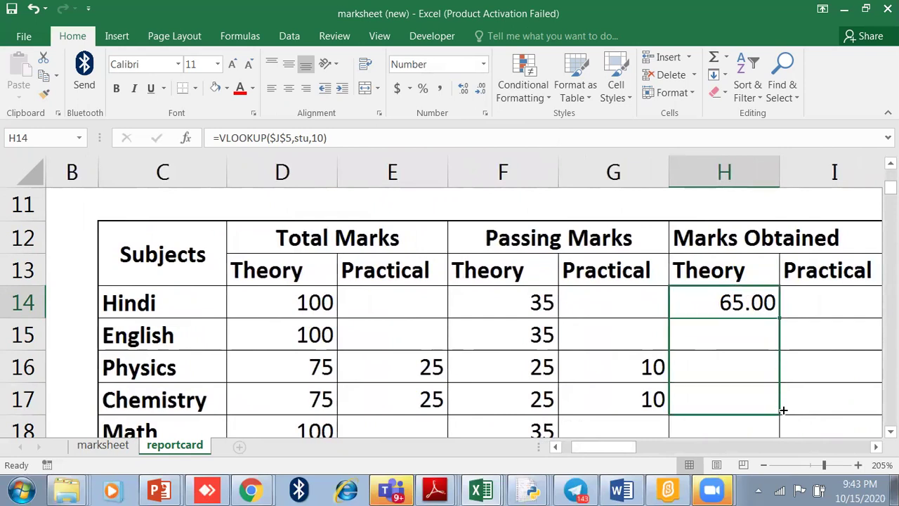
pyautogui.scroll(-2, 773, 397)
pyautogui.scroll(2, 767, 386)
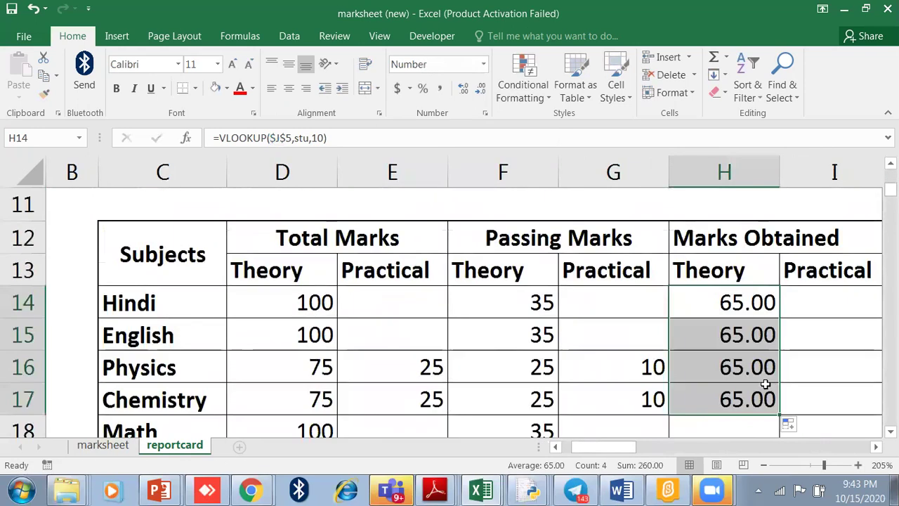
pyautogui.scroll(-1, 768, 386)
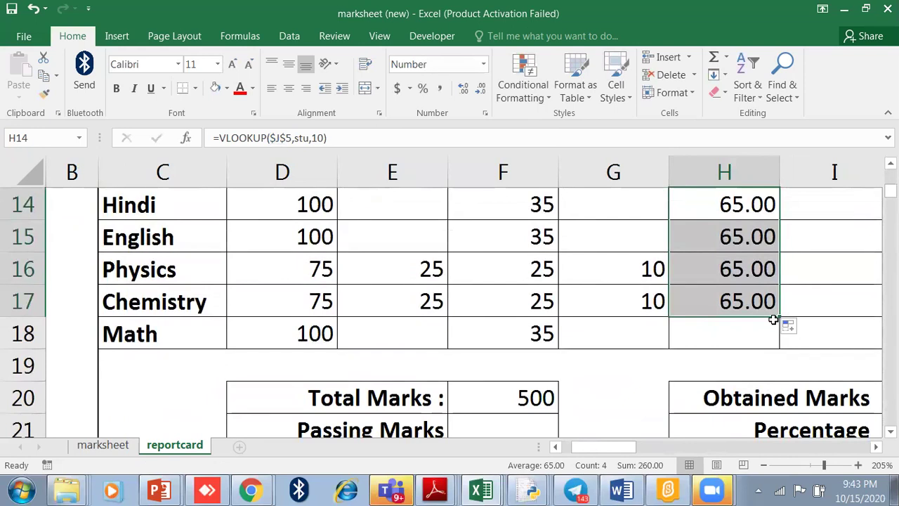
pyautogui.moveTo(773, 320); pyautogui.dragTo(781, 330)
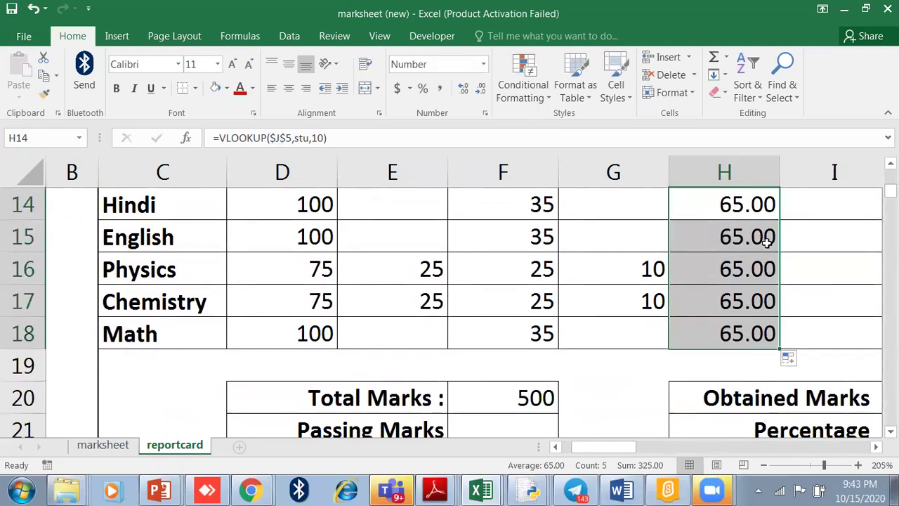
pyautogui.scroll(2, 787, 309)
pyautogui.scroll(-2, 787, 304)
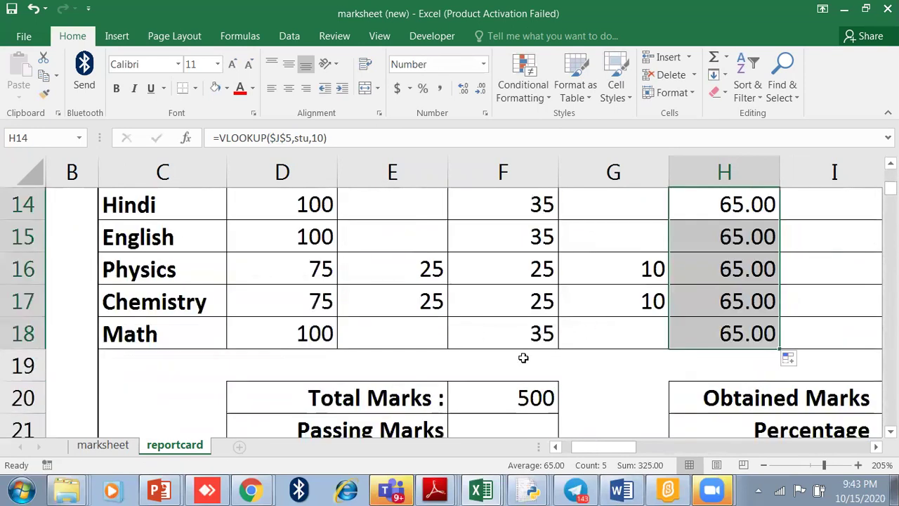
# Point the English theory lookup at its own marksheet column so it shows 1.00
pyautogui.click(118, 446)
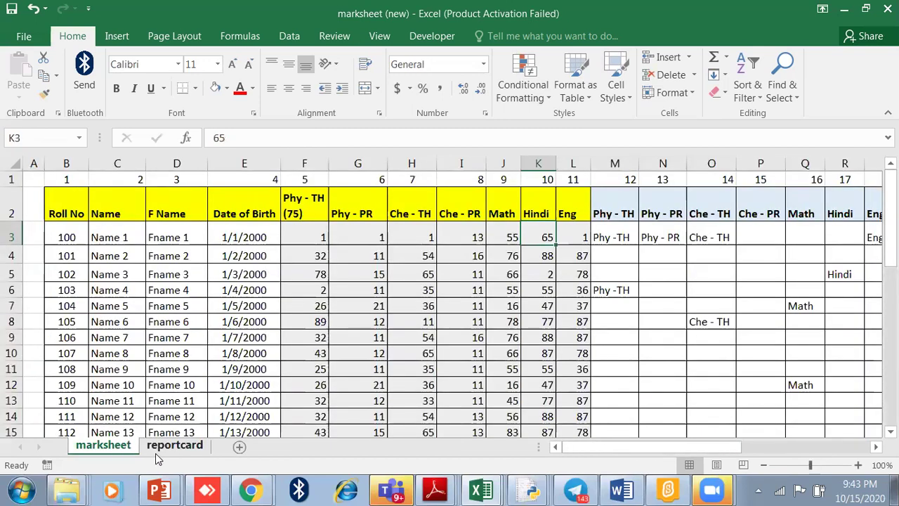
pyautogui.hotkey('ctrl', 'pagedown')
pyautogui.click(726, 236)
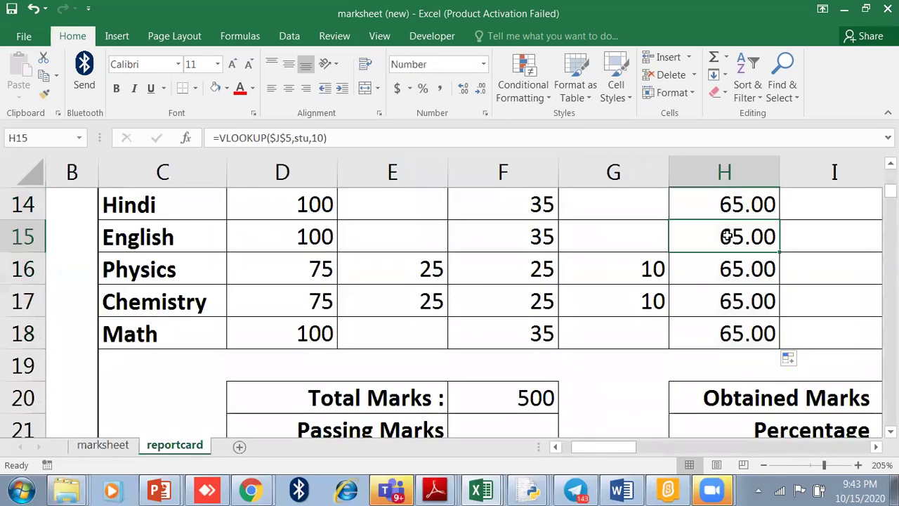
pyautogui.click(319, 137)
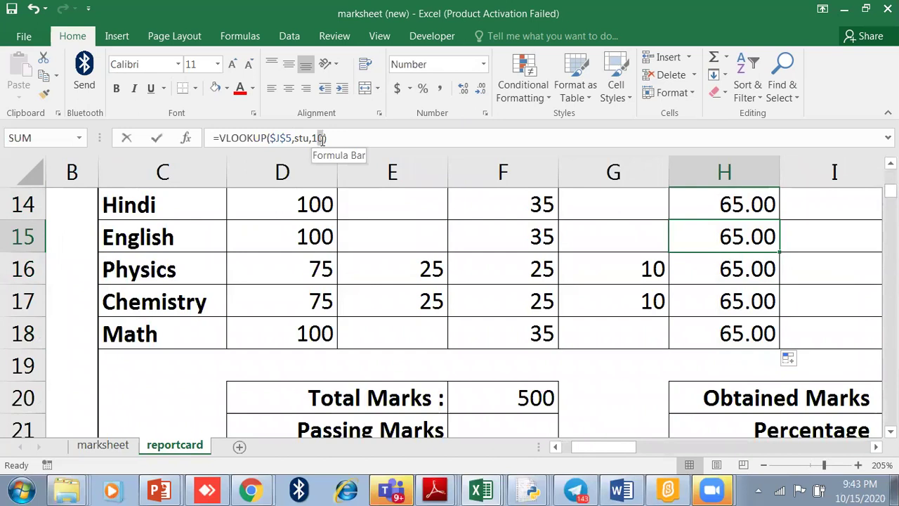
pyautogui.write('1')
pyautogui.press('Return')
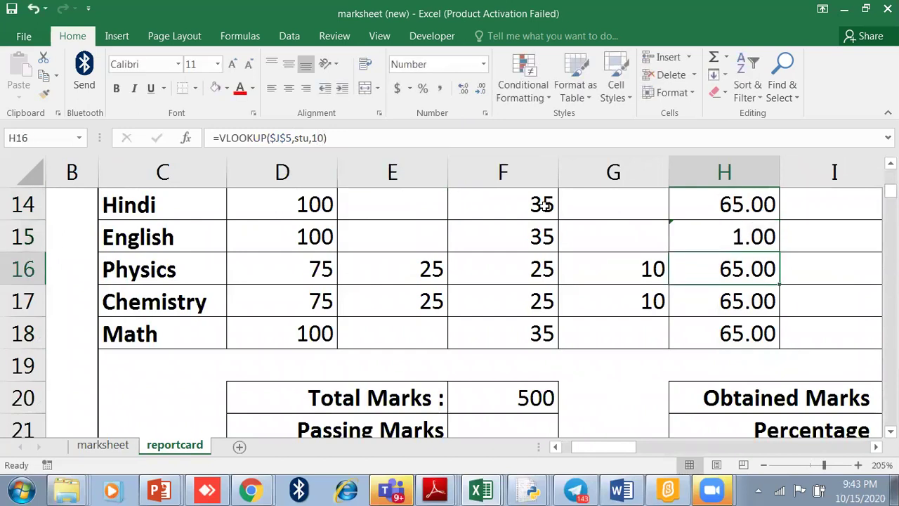
pyautogui.click(711, 238)
pyautogui.hotkey('alt', 'Tab')
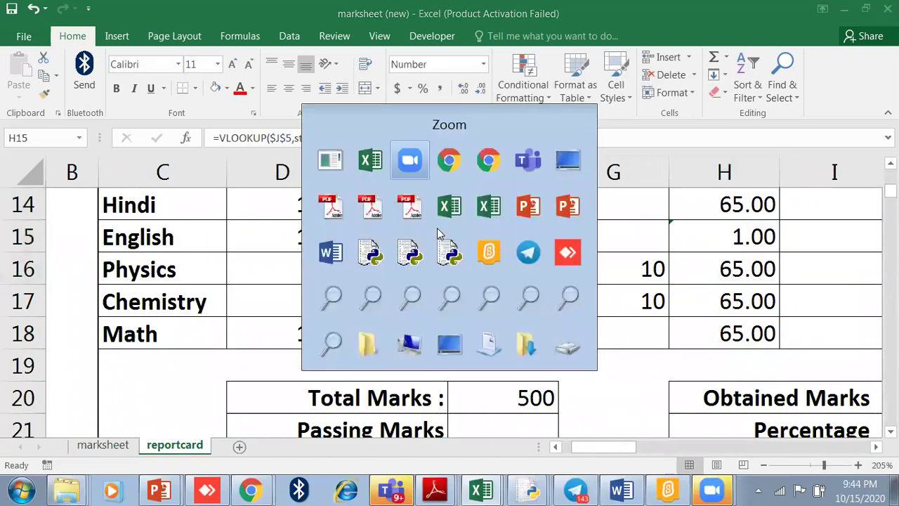
pyautogui.hotkey('alt', 'Tab')
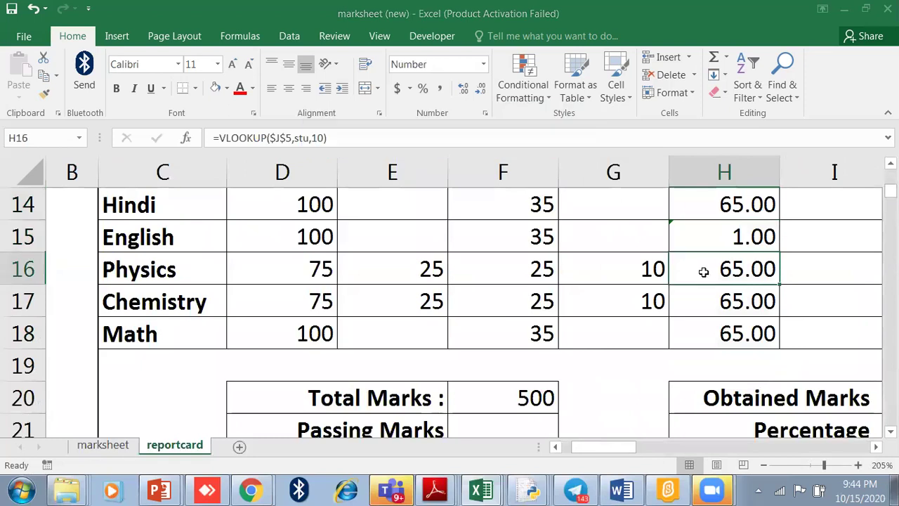
# Change the Physics theory lookup's column index to 5
pyautogui.click(102, 445)
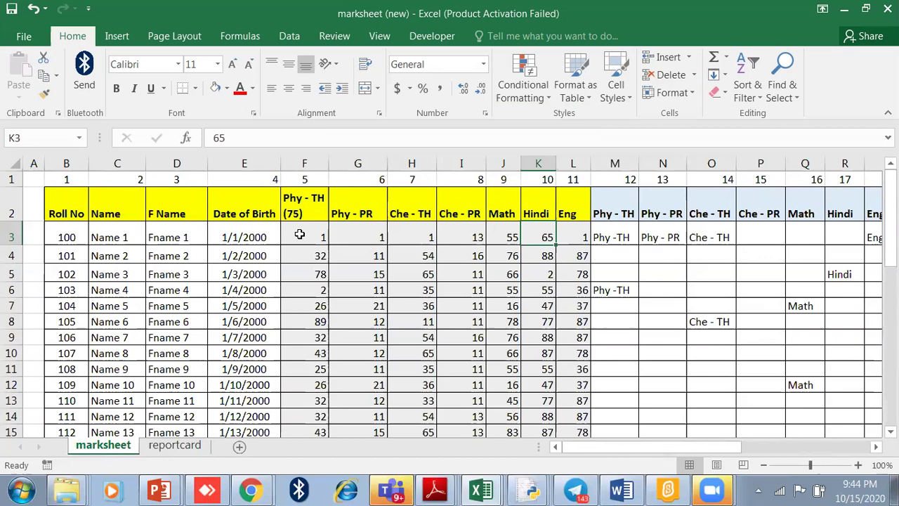
pyautogui.click(175, 445)
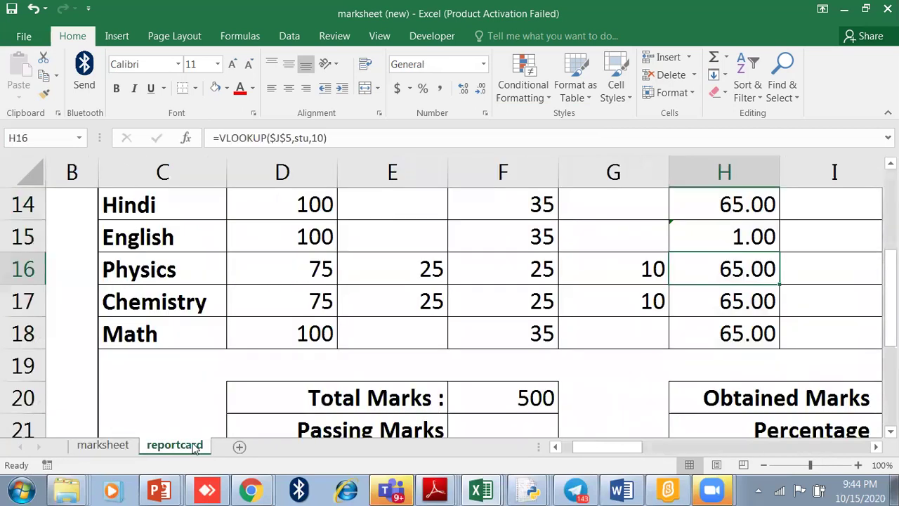
pyautogui.click(316, 138)
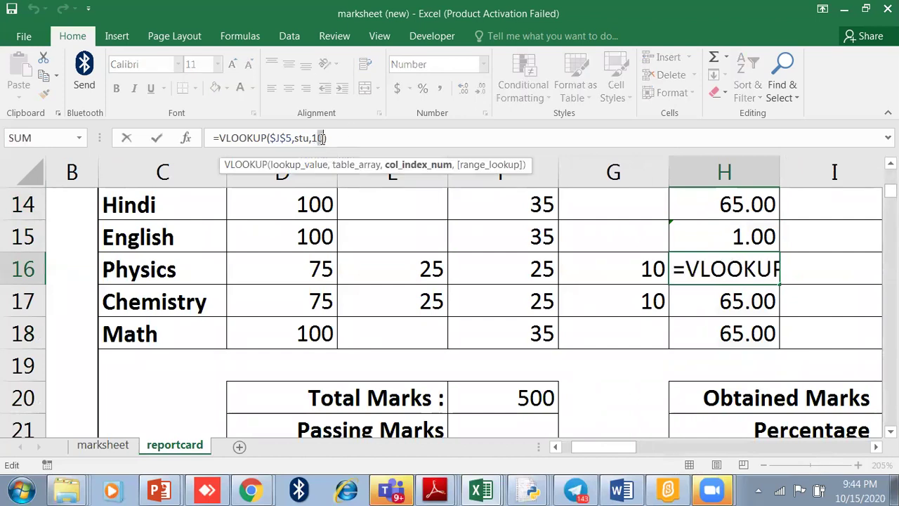
pyautogui.press('BackSpace')
pyautogui.press('BackSpace')
pyautogui.write('5')
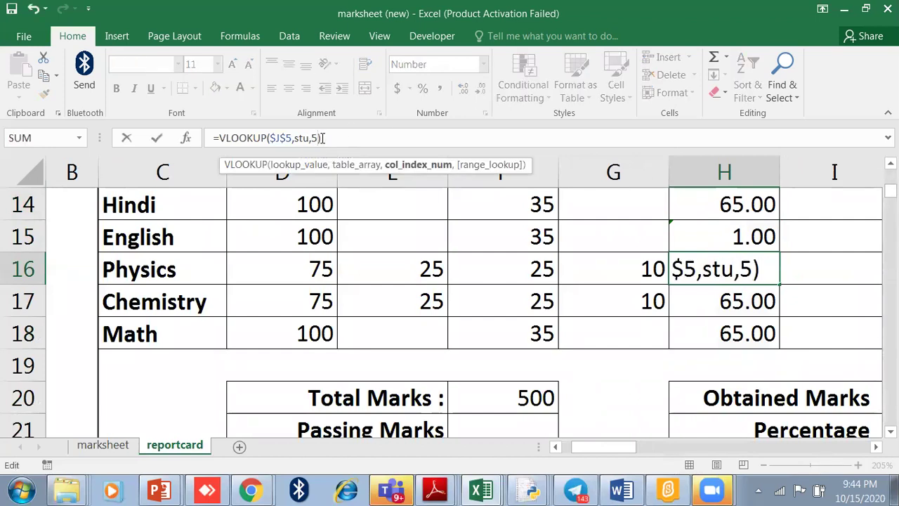
pyautogui.press('Return')
pyautogui.press('Escape')
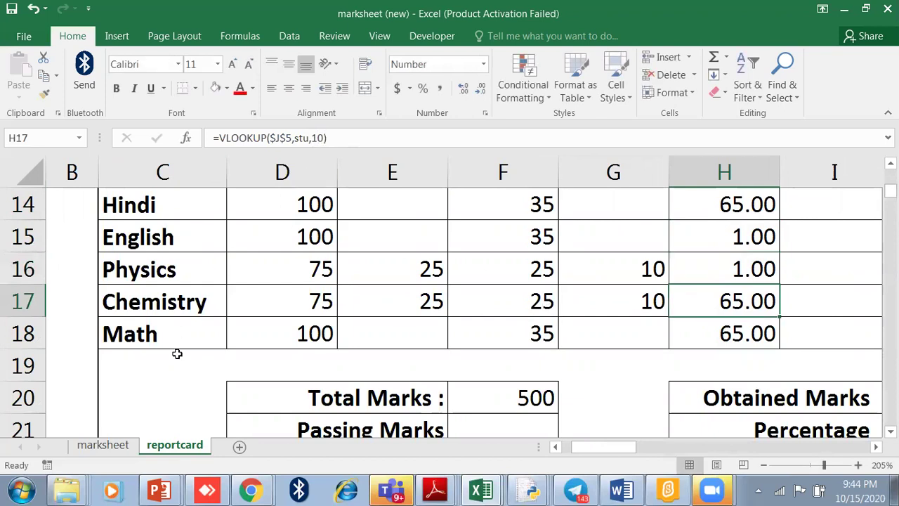
# Correct the Chemistry theory lookup's column index after checking the marksheet columns
pyautogui.click(103, 445)
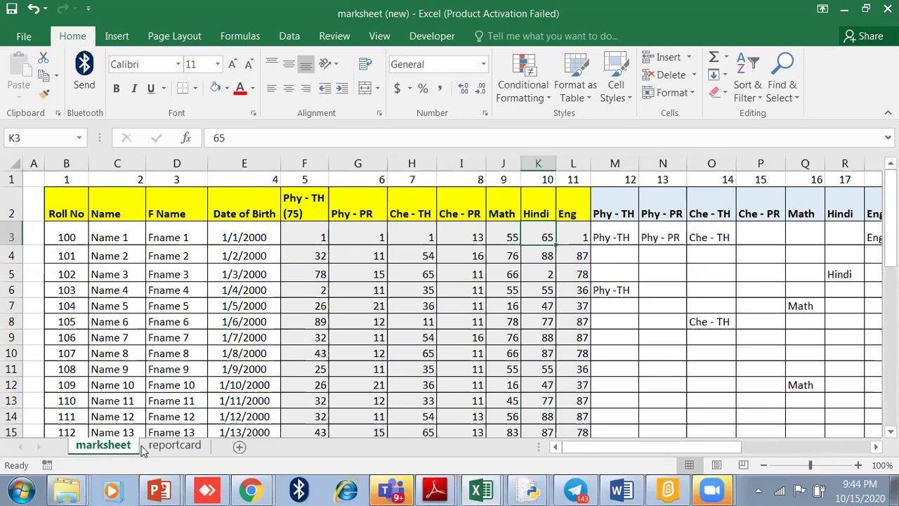
pyautogui.click(174, 445)
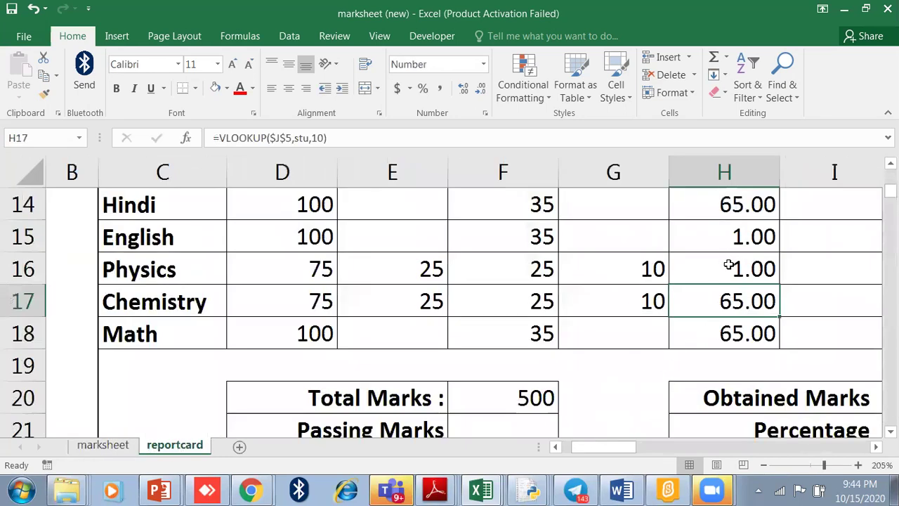
pyautogui.click(316, 133)
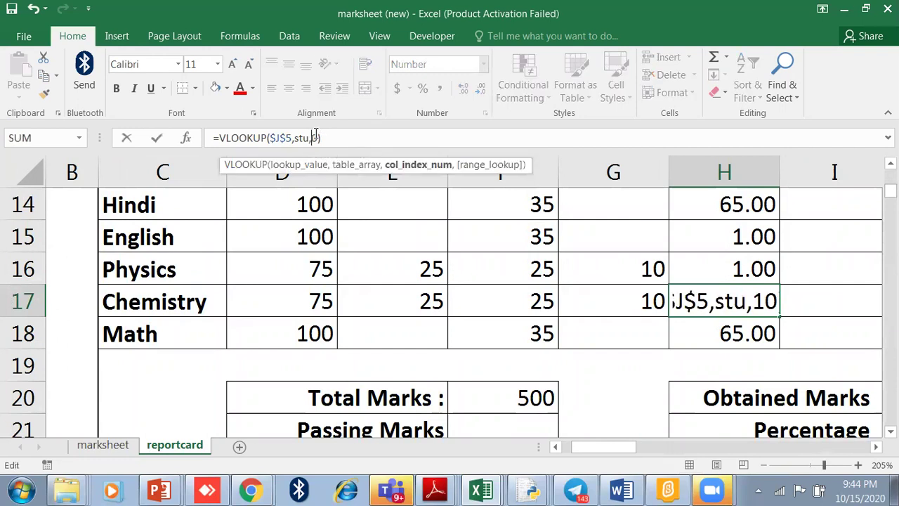
pyautogui.press('BackSpace')
pyautogui.press('BackSpace')
pyautogui.press('Return')
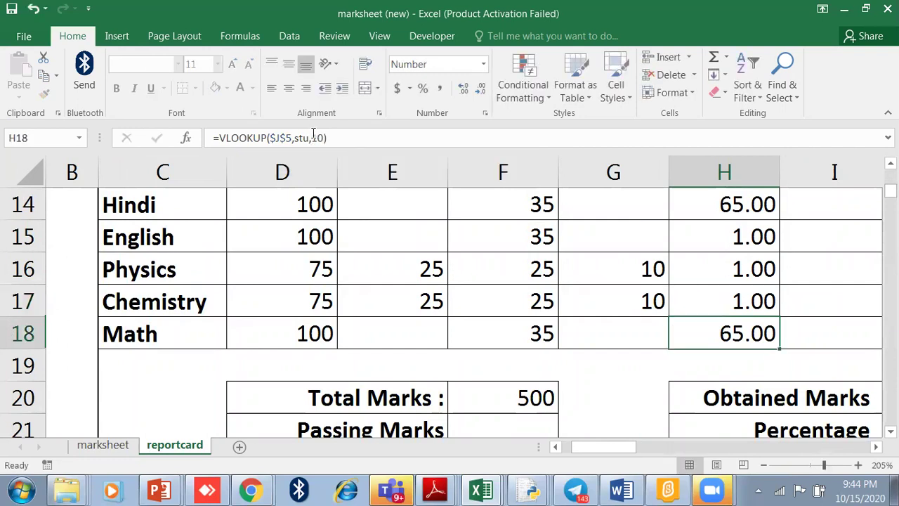
# Set the Math theory lookup to column 9 so it shows 55.00
pyautogui.click(105, 445)
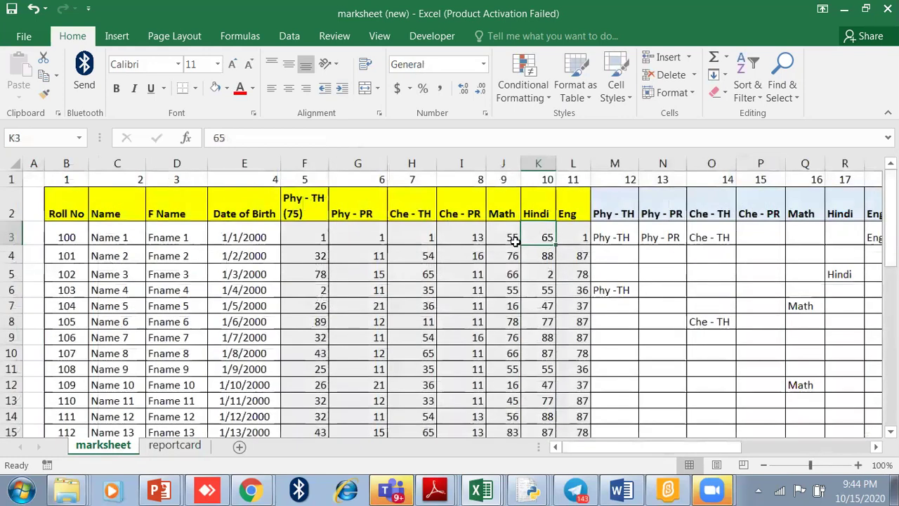
pyautogui.click(172, 446)
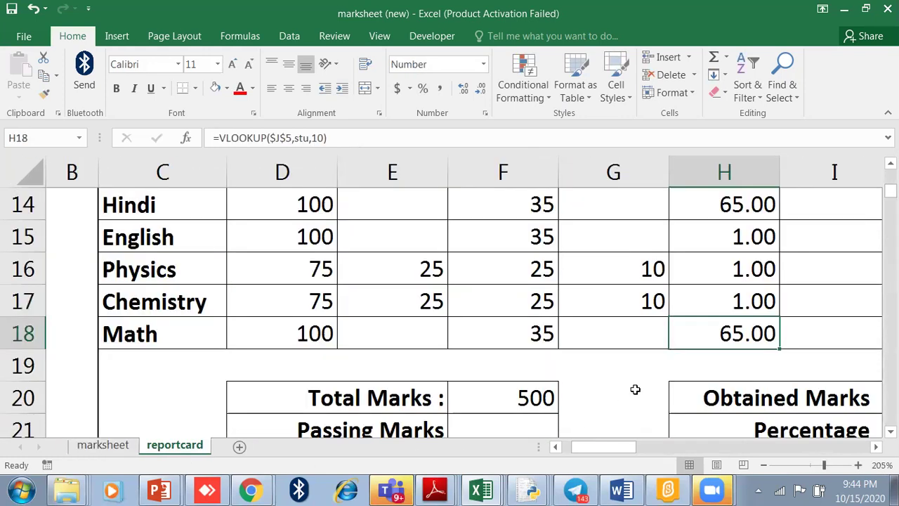
pyautogui.click(313, 137)
pyautogui.press('Delete')
pyautogui.press('Delete')
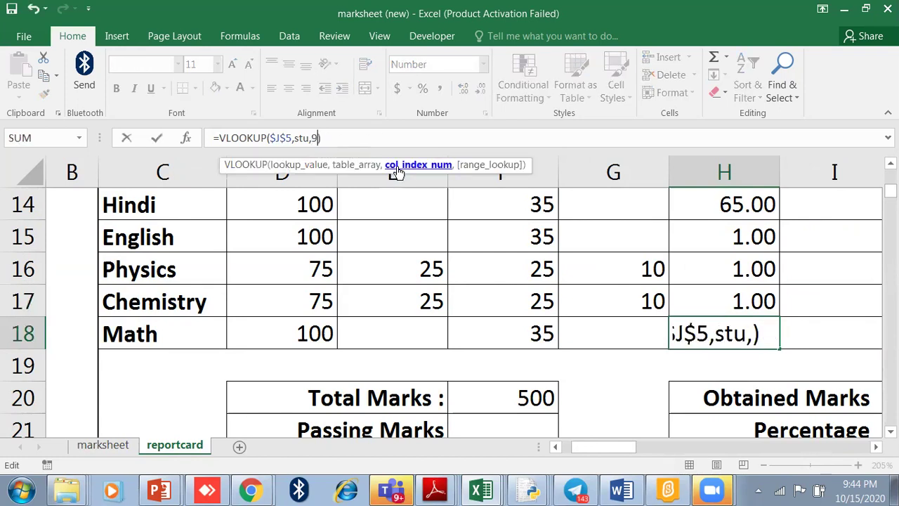
pyautogui.press('Return')
pyautogui.moveTo(604, 447); pyautogui.dragTo(623, 447)
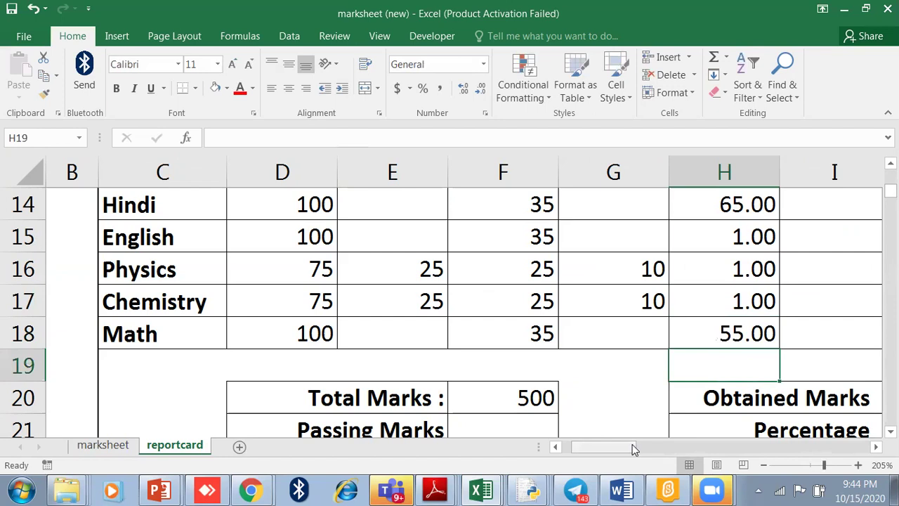
# Copy the Physics lookup into the Practical column with column index 6, showing 1.00
pyautogui.scroll(3, 706, 409)
pyautogui.scroll(-1, 704, 396)
pyautogui.scroll(-1, 689, 382)
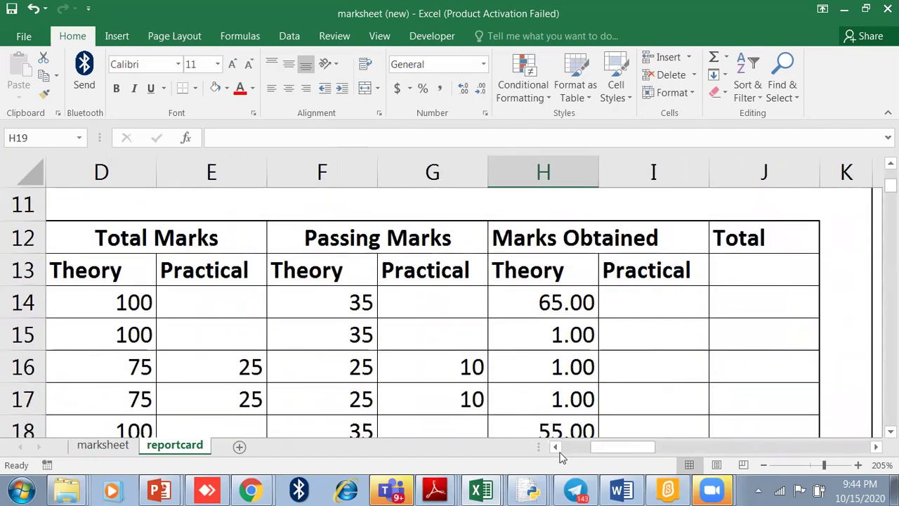
pyautogui.click(632, 372)
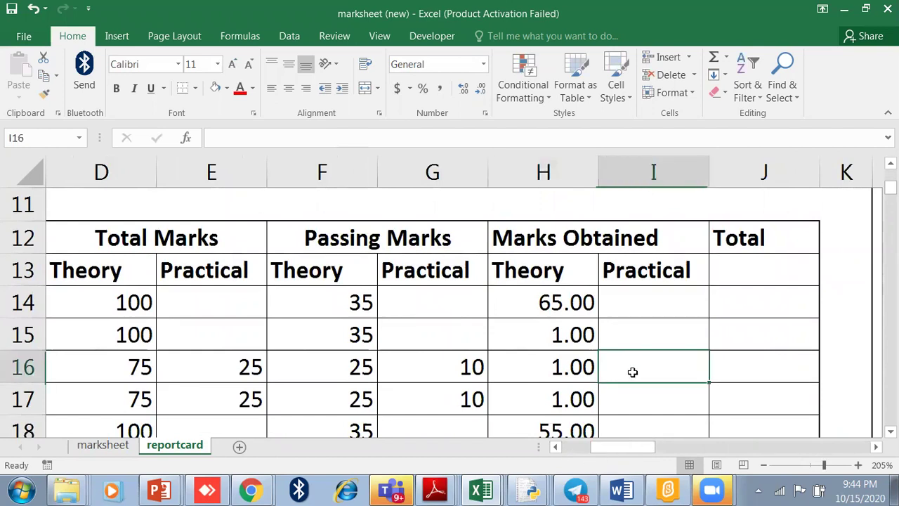
pyautogui.click(594, 372)
pyautogui.click(618, 372)
pyautogui.click(570, 367)
pyautogui.moveTo(598, 379); pyautogui.dragTo(676, 368)
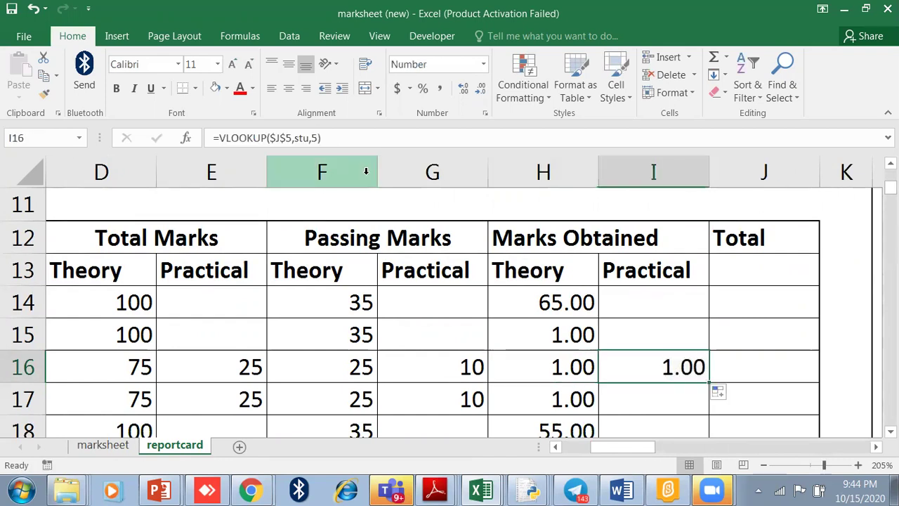
pyautogui.click(314, 138)
pyautogui.press('BackSpace')
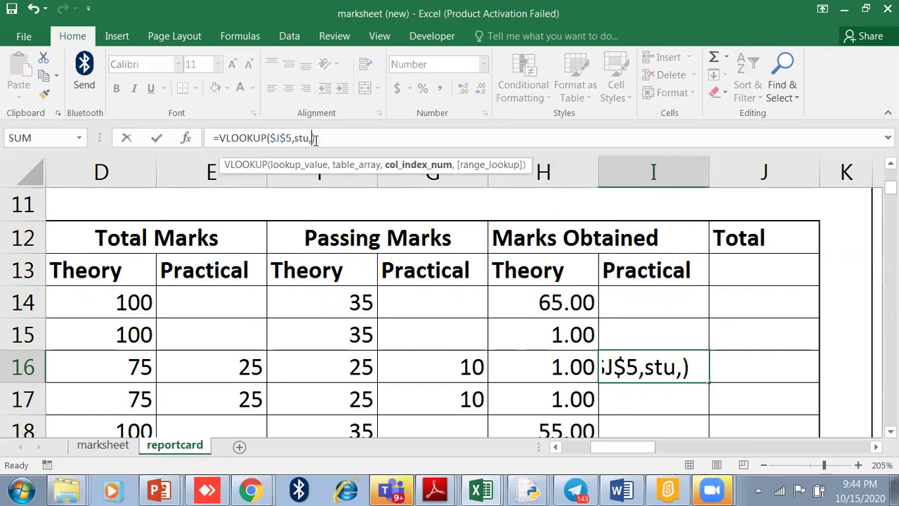
pyautogui.write('6')
pyautogui.press('Return')
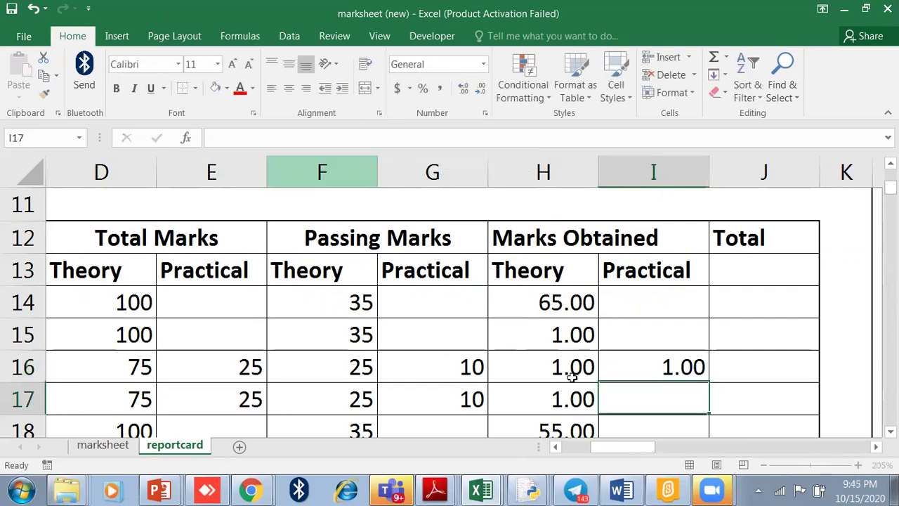
# Copy the Chemistry lookup into the Practical column and adjust its column index, showing 13.00
pyautogui.click(591, 409)
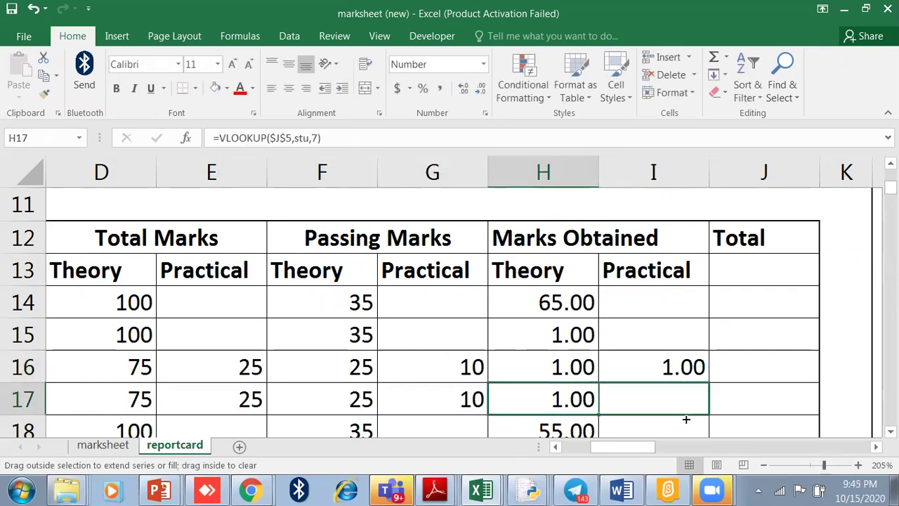
pyautogui.moveTo(598, 416); pyautogui.dragTo(678, 401)
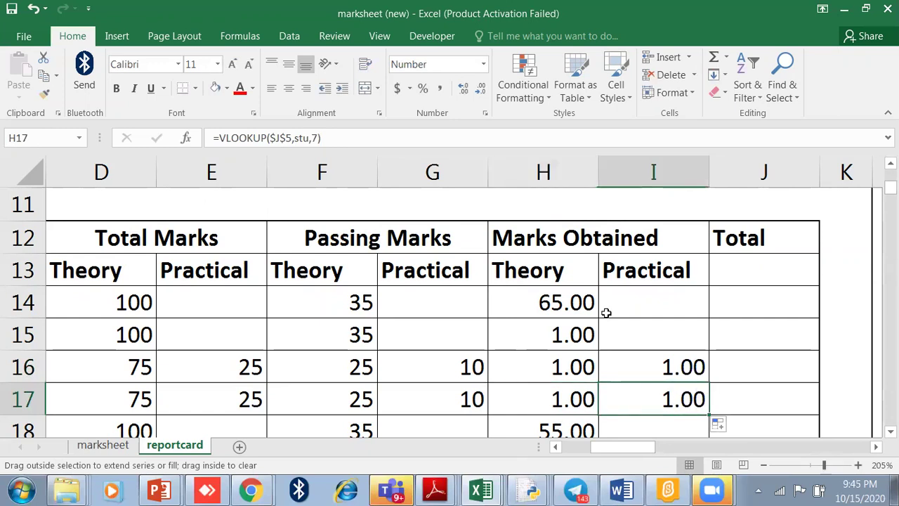
pyautogui.click(311, 140)
pyautogui.press('BackSpace')
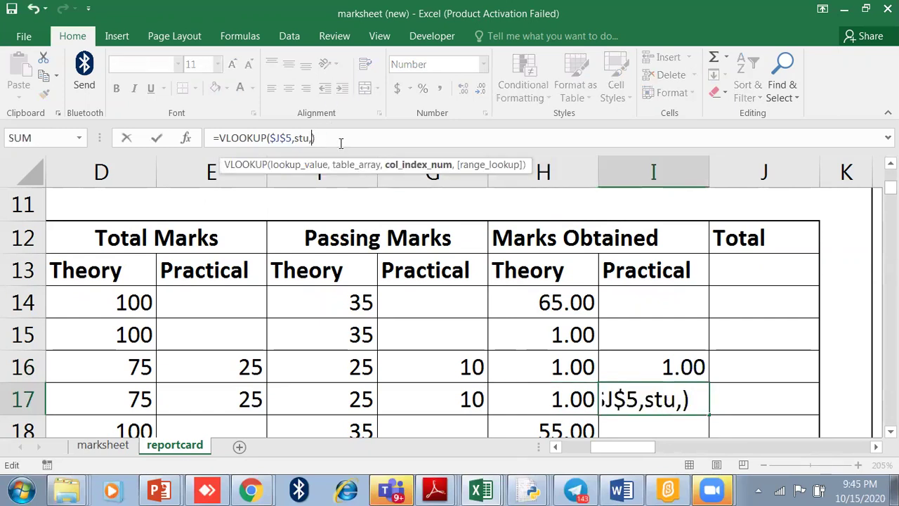
pyautogui.write('8')
pyautogui.press('Return')
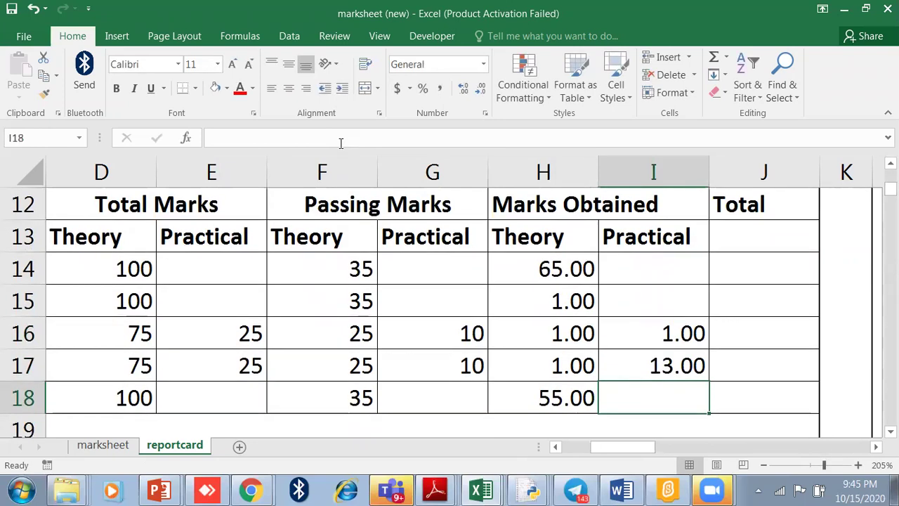
# Enter =SUM(H14:I14) in J14 and fill it down to J18
pyautogui.click(740, 269)
pyautogui.write('=')
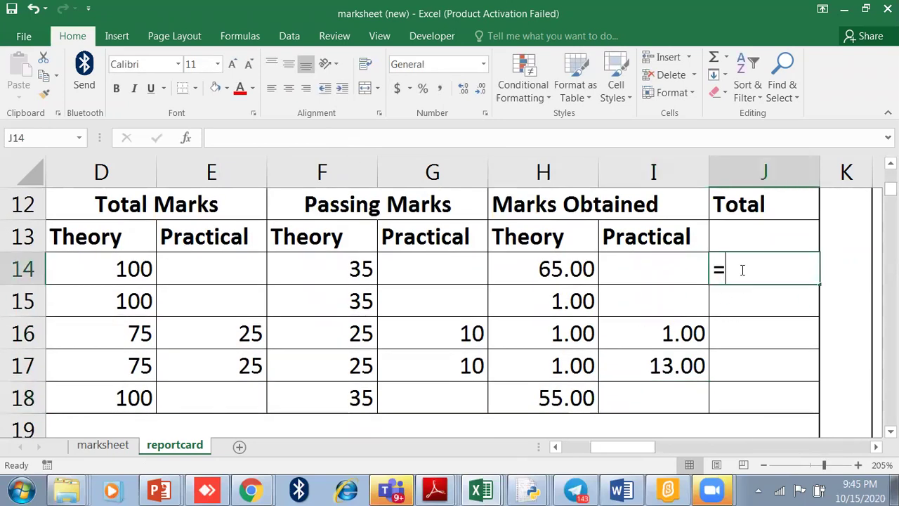
pyautogui.write('SUM(')
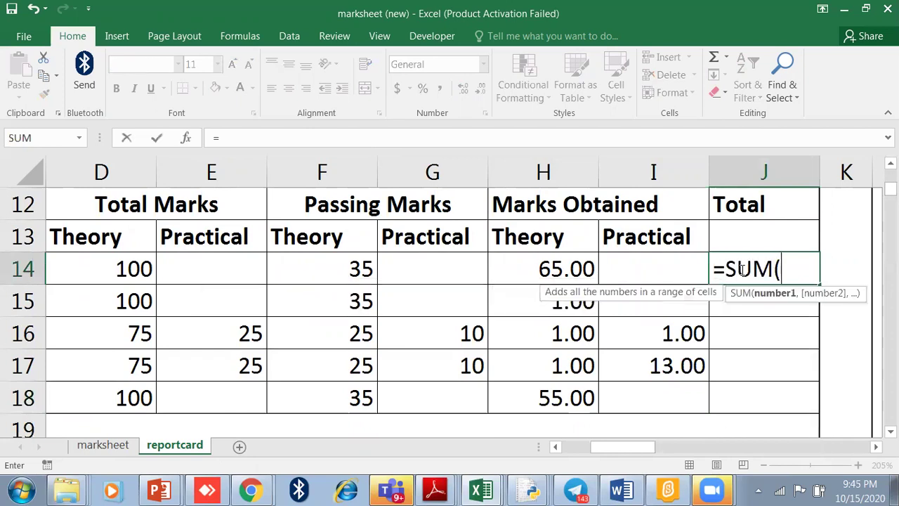
pyautogui.click(575, 269)
pyautogui.moveTo(575, 268); pyautogui.dragTo(636, 268)
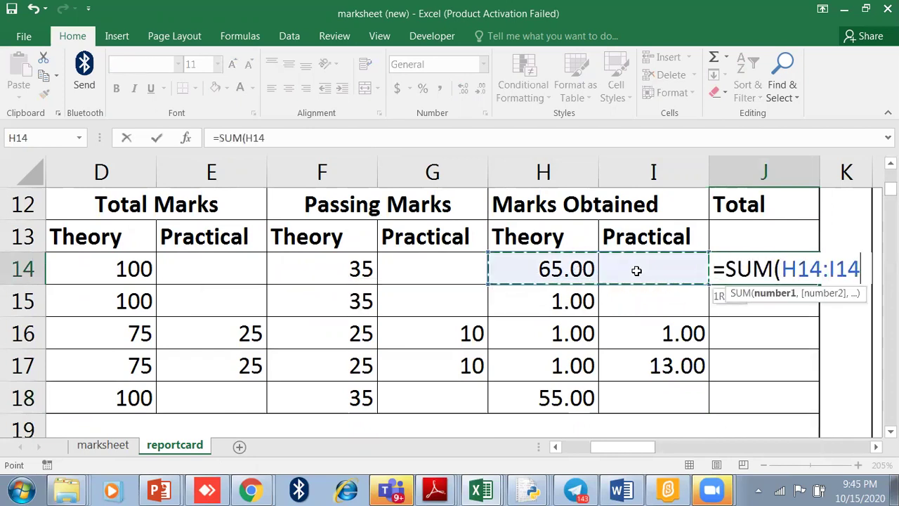
pyautogui.write(')')
pyautogui.press('Return')
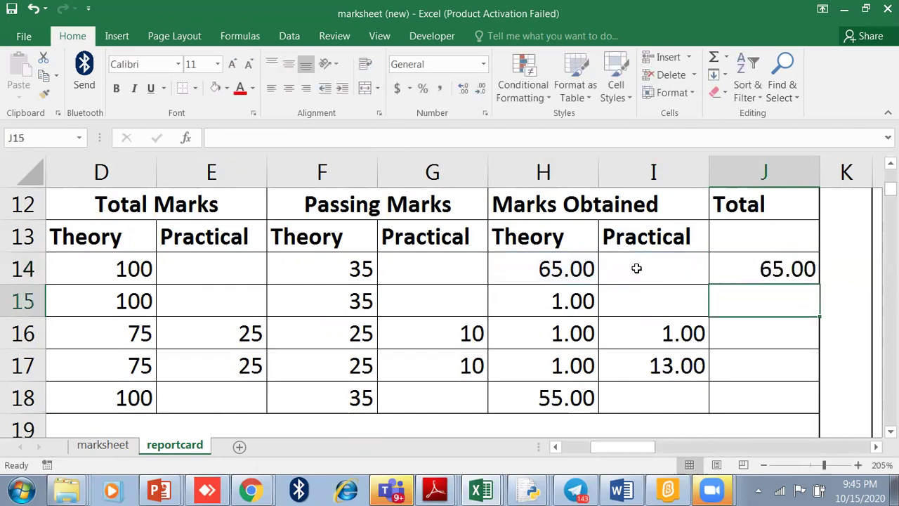
pyautogui.click(771, 268)
pyautogui.doubleClick(818, 285)
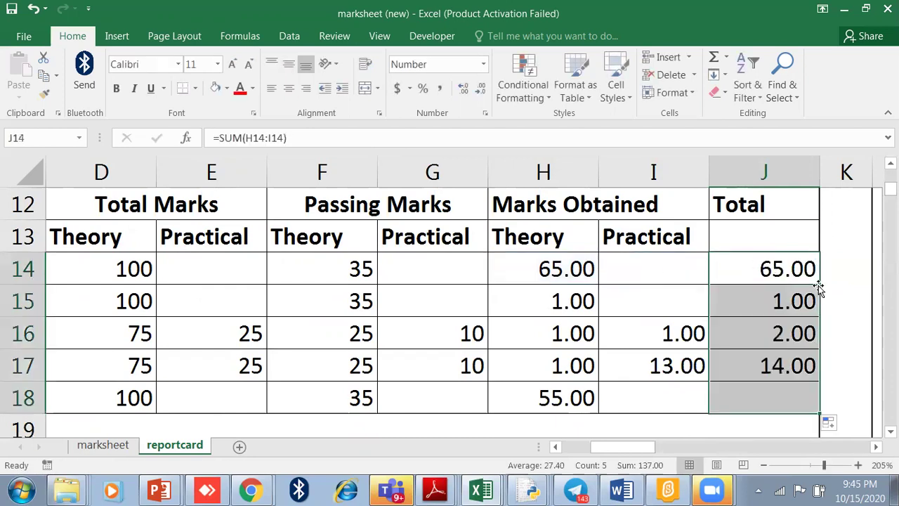
pyautogui.scroll(-2, 773, 342)
pyautogui.scroll(3, 748, 281)
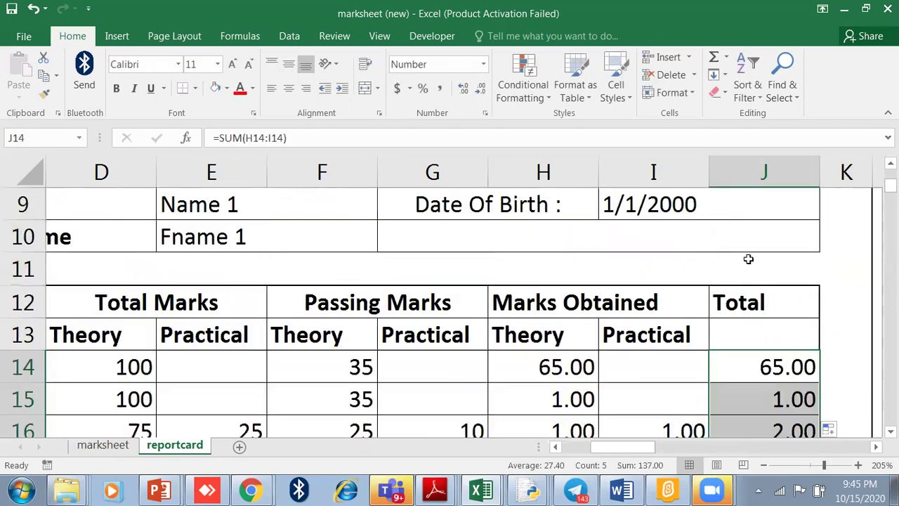
pyautogui.scroll(-2, 753, 301)
# Review Obtained Marks (137) and Total Marks, then select the Passing Marks cell F21
pyautogui.click(760, 377)
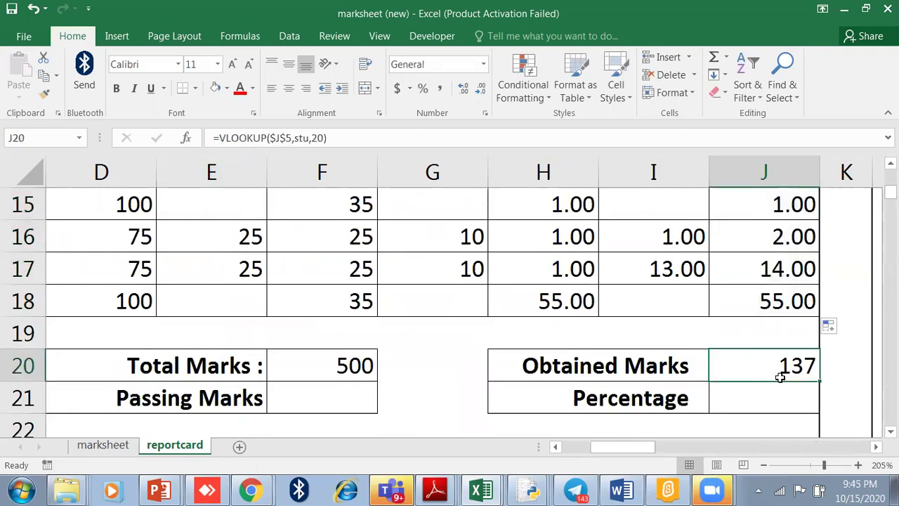
pyautogui.click(333, 374)
pyautogui.click(336, 396)
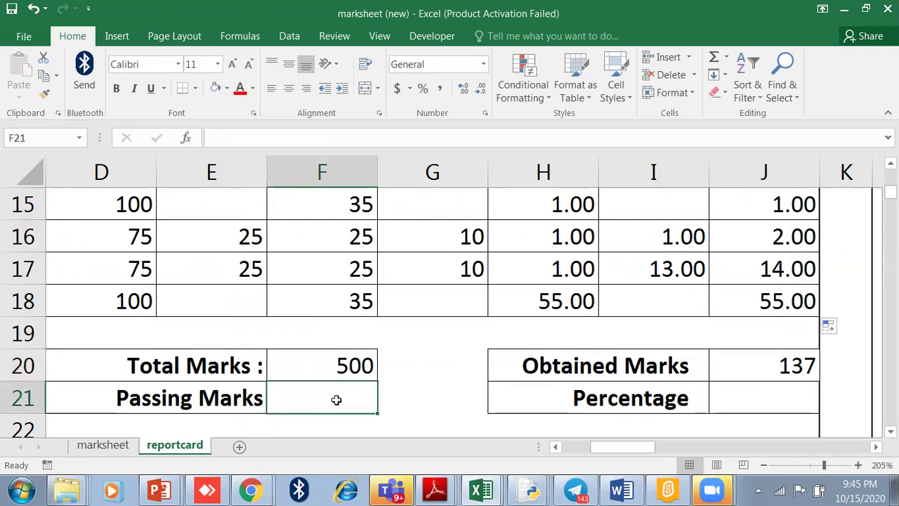
# Enter =SUM(F14:F18) in F21 so Passing Marks shows 155
pyautogui.scroll(1, 341, 400)
pyautogui.scroll(1, 348, 398)
pyautogui.scroll(-1, 351, 398)
pyautogui.scroll(-2, 351, 400)
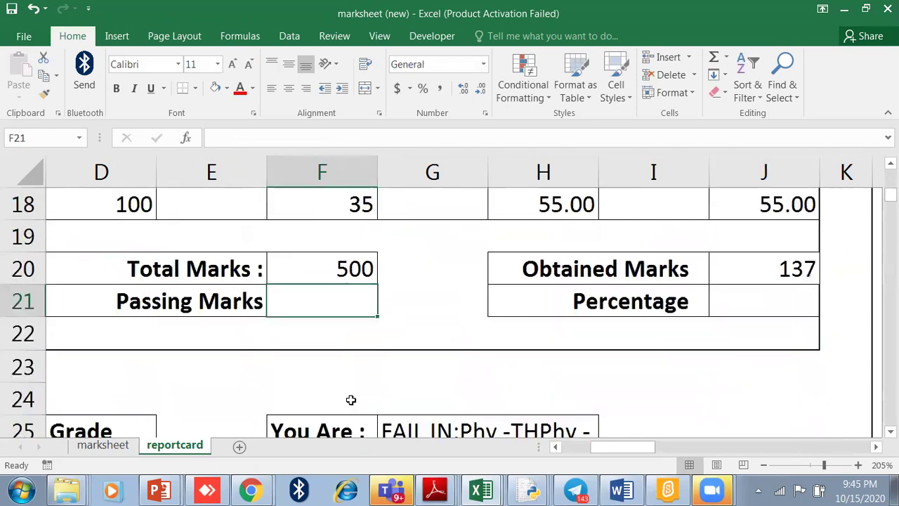
pyautogui.write('=S')
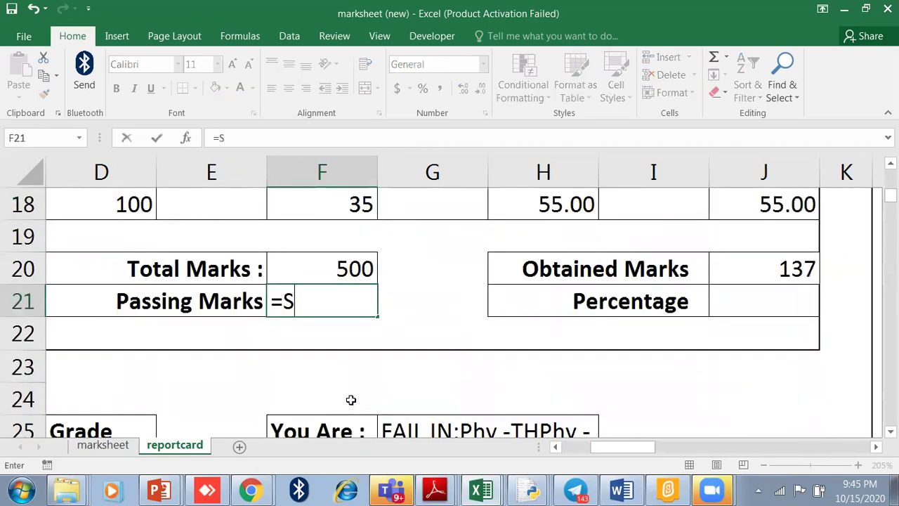
pyautogui.write('U')
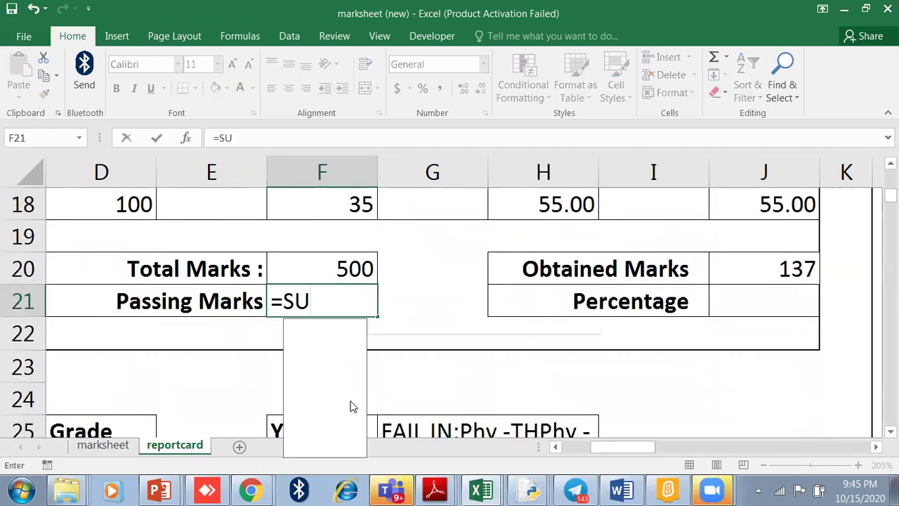
pyautogui.write('M(')
pyautogui.scroll(5, 330, 316)
pyautogui.write('(')
pyautogui.scroll(-1, 347, 306)
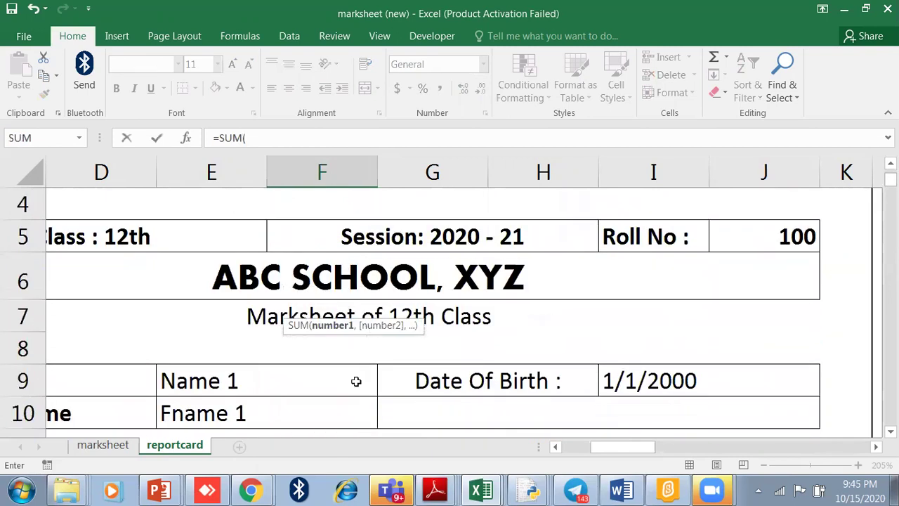
pyautogui.scroll(-1, 356, 381)
pyautogui.scroll(-2, 344, 384)
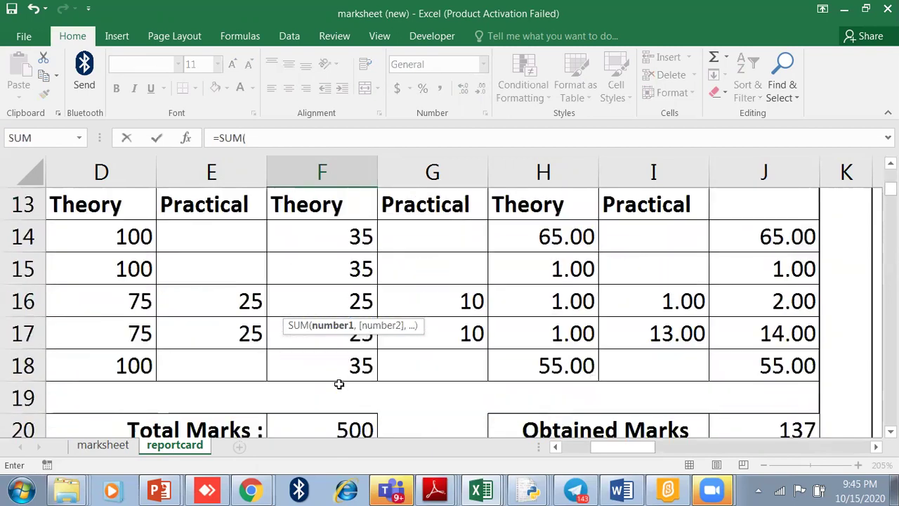
pyautogui.moveTo(334, 236); pyautogui.dragTo(343, 377)
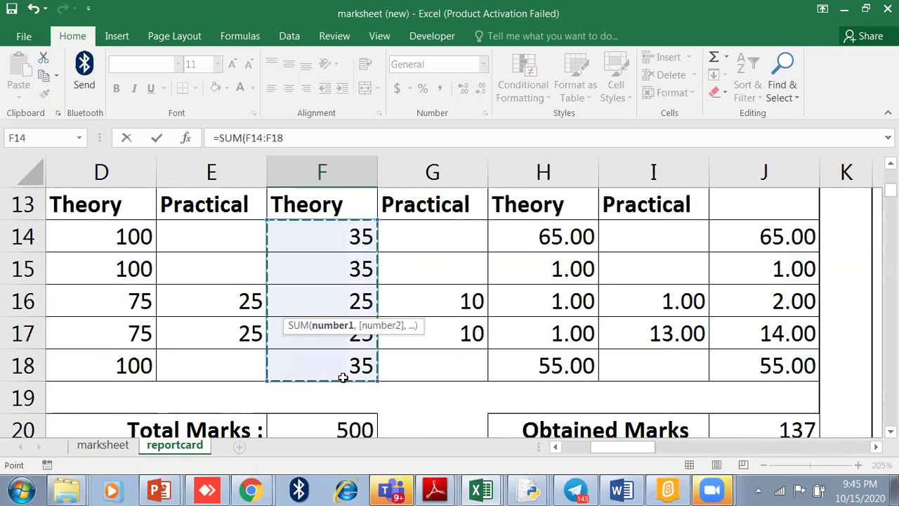
pyautogui.press('Return')
# Enter =J20/F20 in J21 so Percentage shows 27%
pyautogui.click(759, 360)
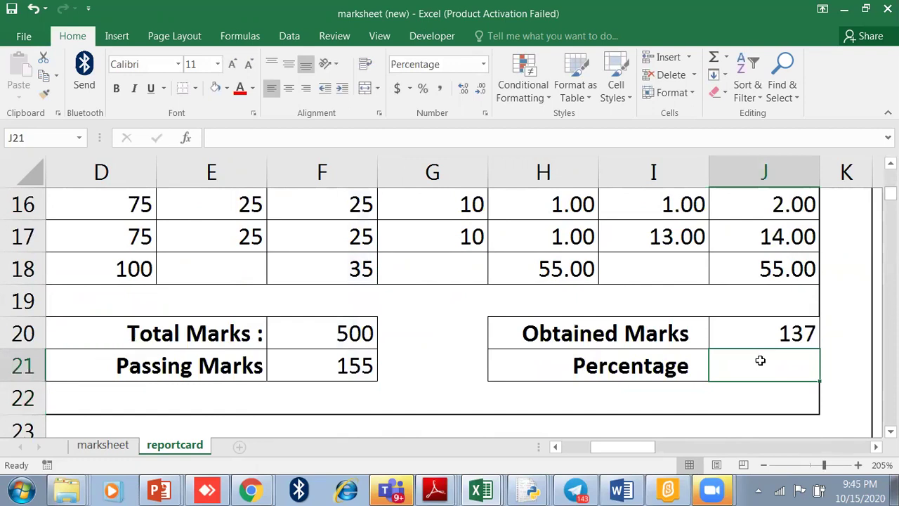
pyautogui.scroll(2, 759, 361)
pyautogui.scroll(-1, 759, 361)
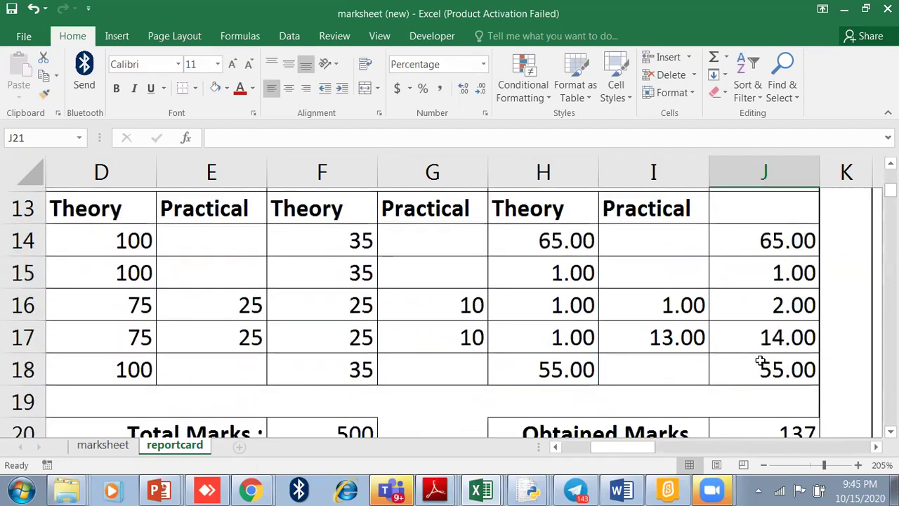
pyautogui.scroll(-1, 760, 360)
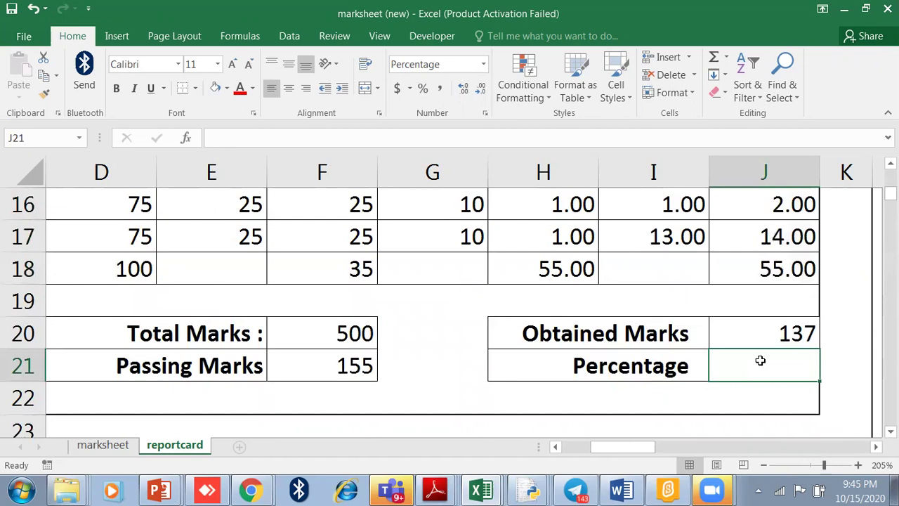
pyautogui.write('=')
pyautogui.press('Up')
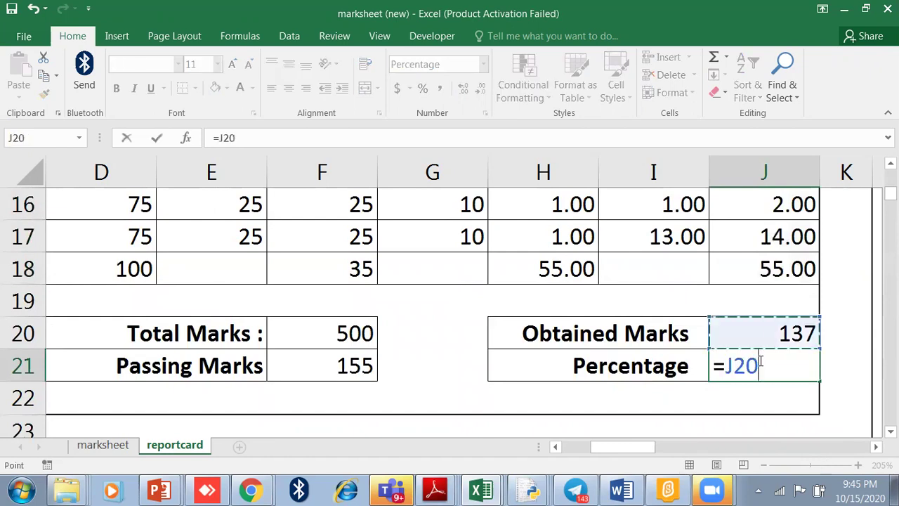
pyautogui.write('/')
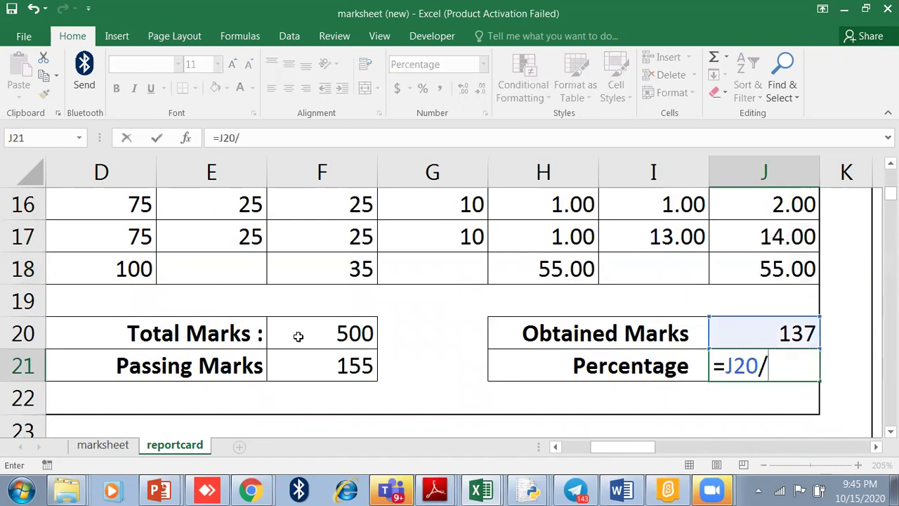
pyautogui.click(312, 333)
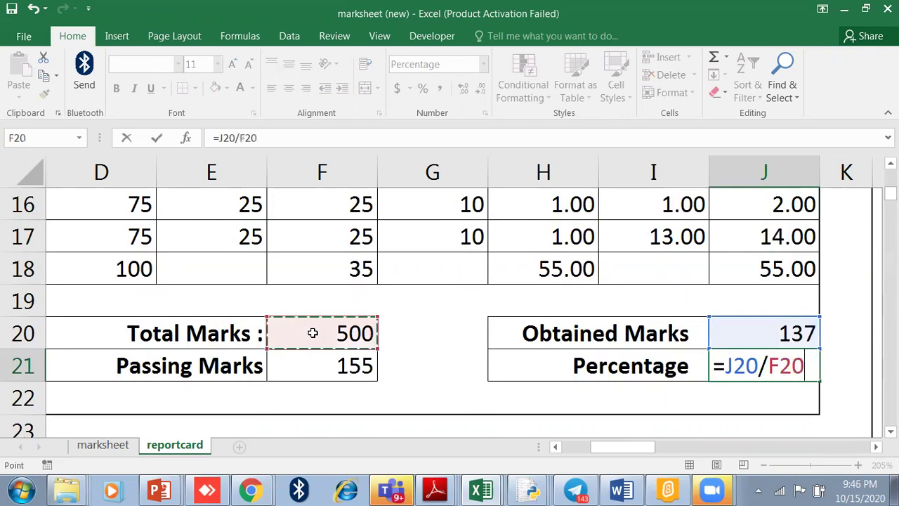
pyautogui.press('Return')
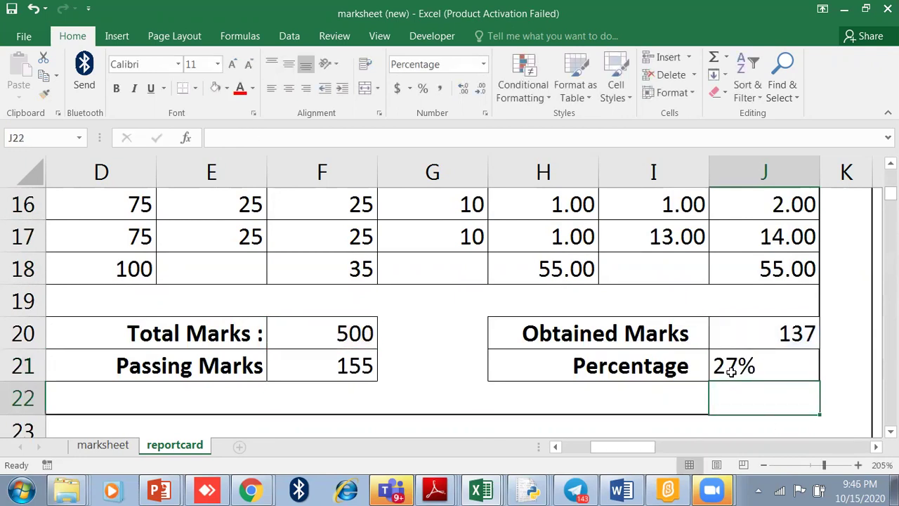
pyautogui.click(719, 374)
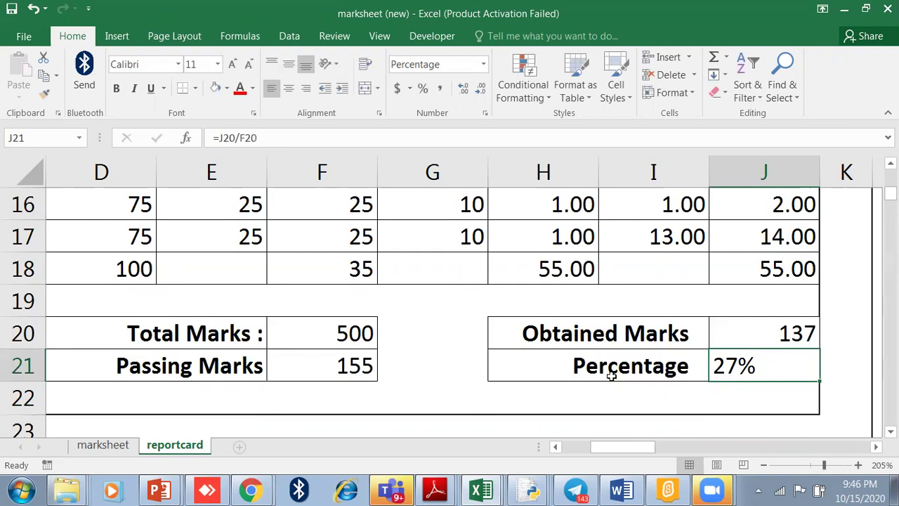
# Compare the G25 result lookup with the Result formulas on the marksheet sheet
pyautogui.scroll(-2, 610, 375)
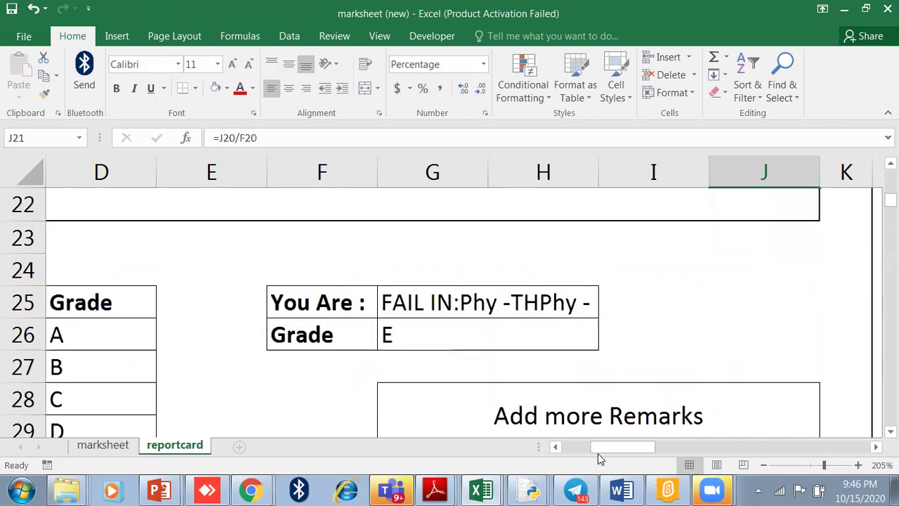
pyautogui.click(503, 307)
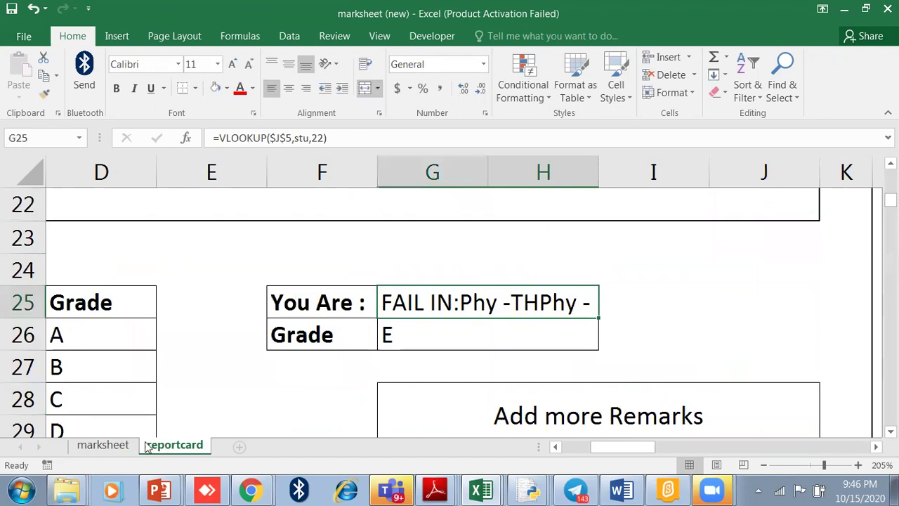
pyautogui.click(102, 444)
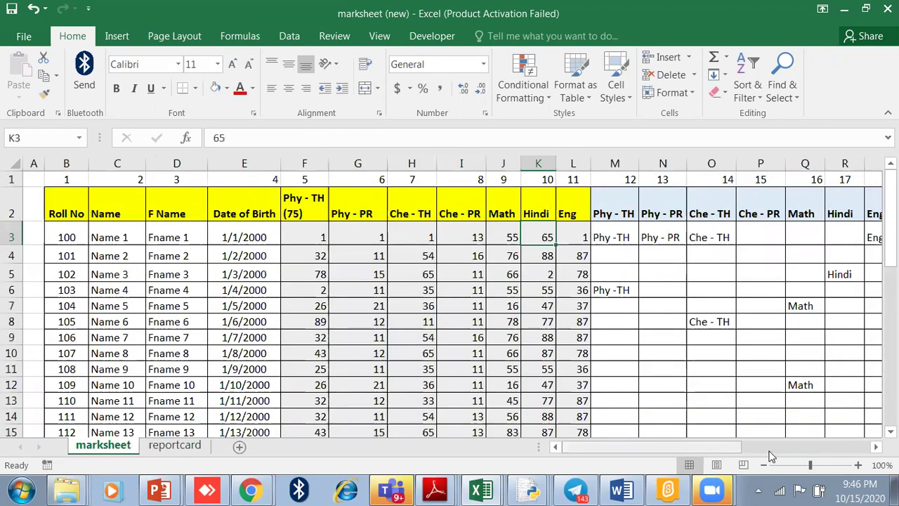
pyautogui.click(770, 457)
pyautogui.click(772, 246)
pyautogui.click(715, 240)
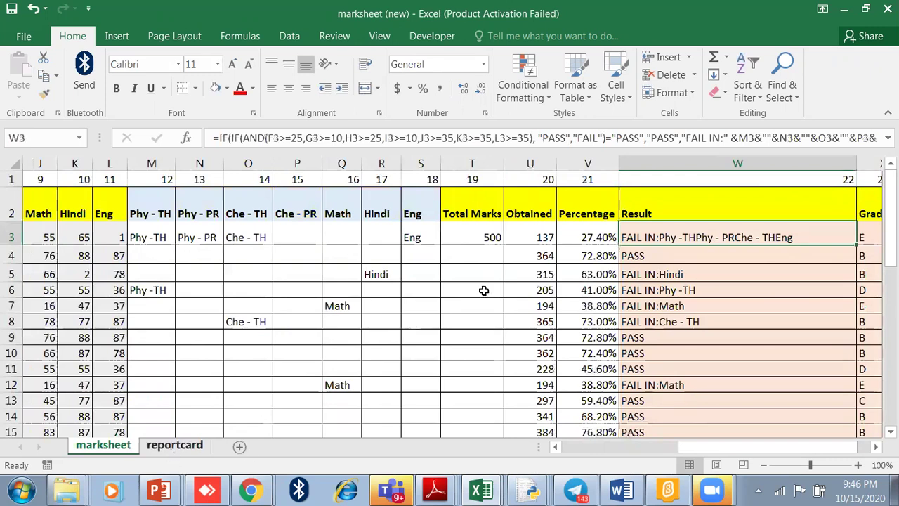
pyautogui.hotkey('ctrl', 'pagedown')
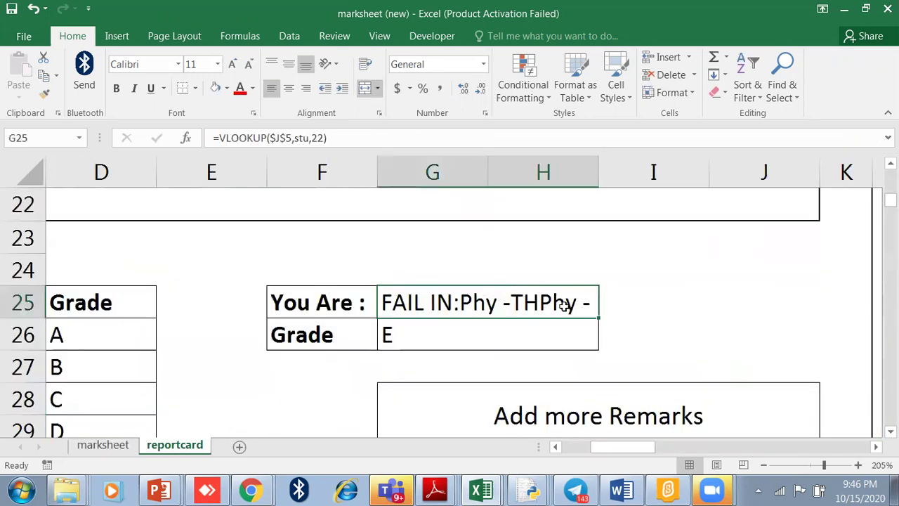
# Shrink the result text and merge G25:I25 so the full FAIL result shows
pyautogui.click(249, 66)
pyautogui.click(250, 65)
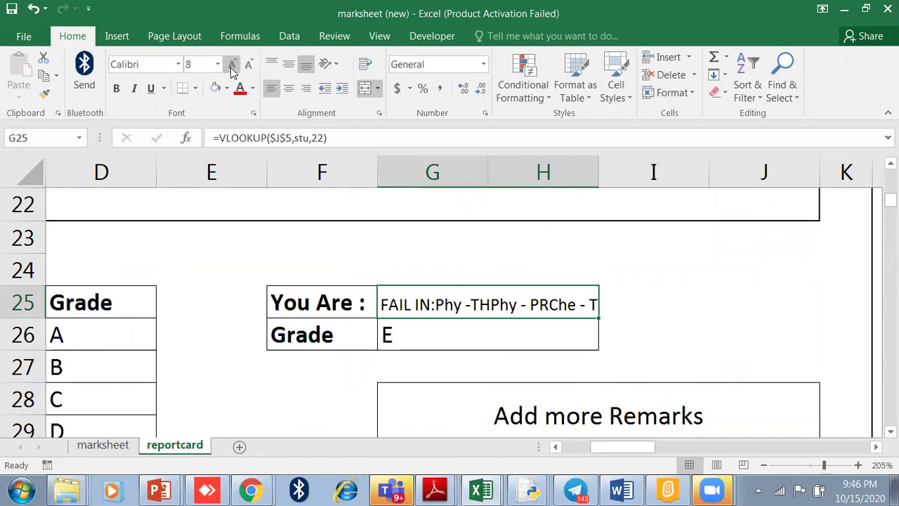
pyautogui.doubleClick(535, 304)
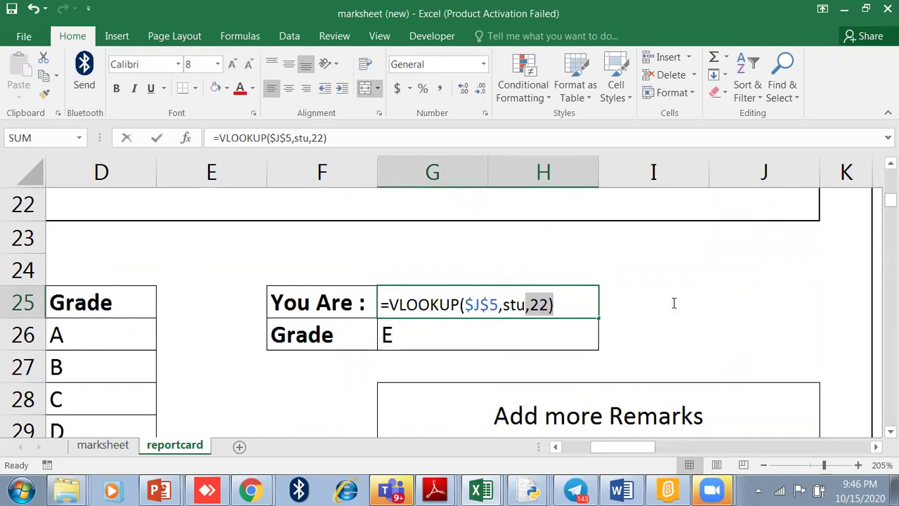
pyautogui.click(686, 327)
pyautogui.click(591, 304)
pyautogui.moveTo(592, 304); pyautogui.dragTo(650, 303)
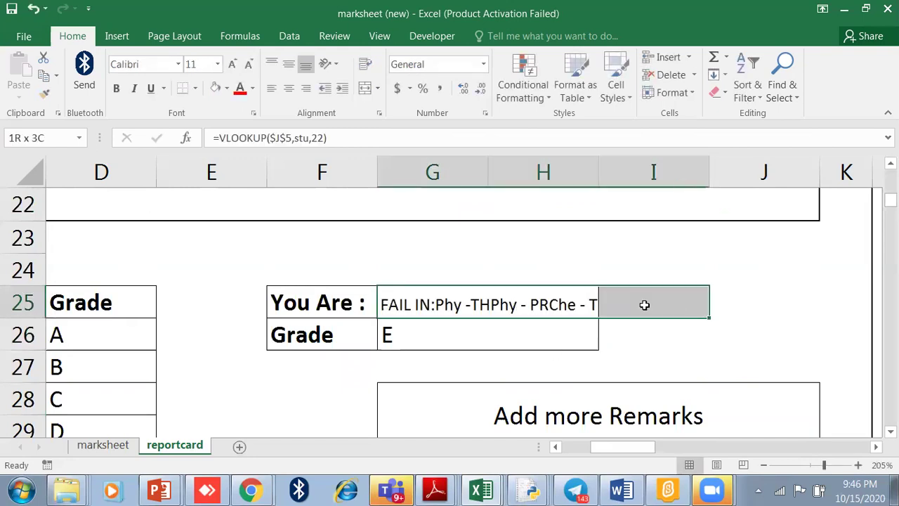
pyautogui.click(364, 92)
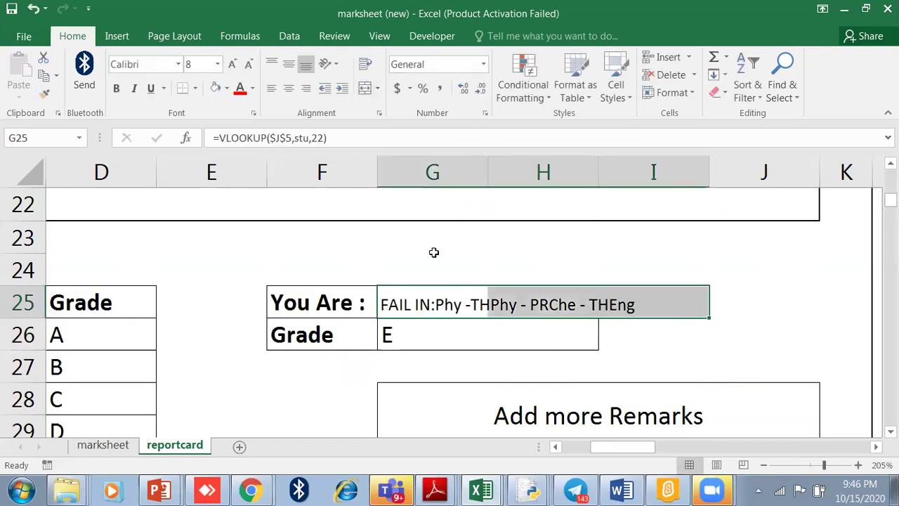
pyautogui.click(504, 387)
# Put an outside border around H25:I25
pyautogui.moveTo(555, 302); pyautogui.dragTo(635, 296)
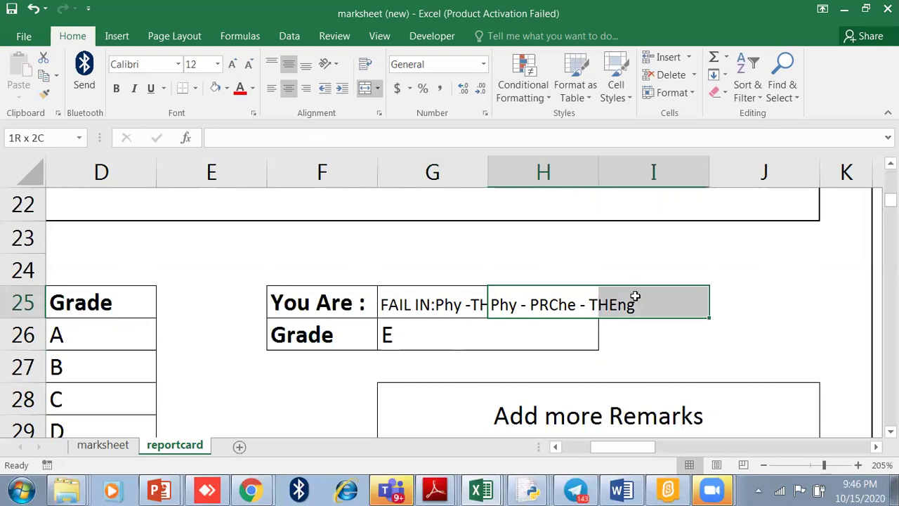
pyautogui.click(195, 89)
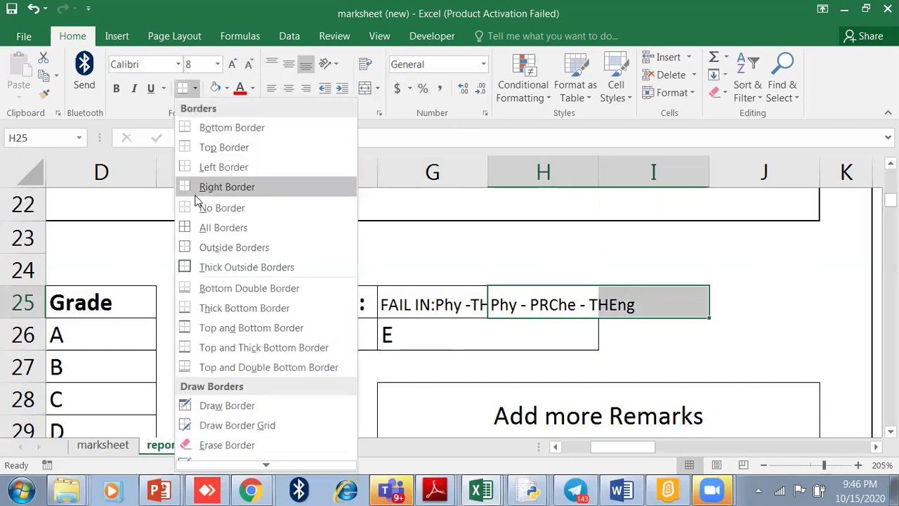
pyautogui.click(198, 242)
pyautogui.click(484, 333)
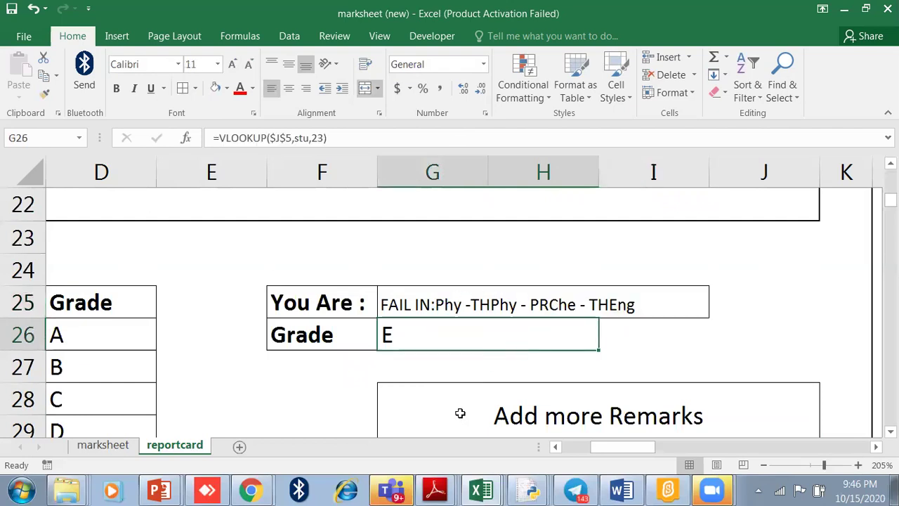
pyautogui.moveTo(618, 448); pyautogui.dragTo(587, 451)
# Zoom out to 100% and select subject names C14:C18 together with totals J14:J18
pyautogui.click(634, 299)
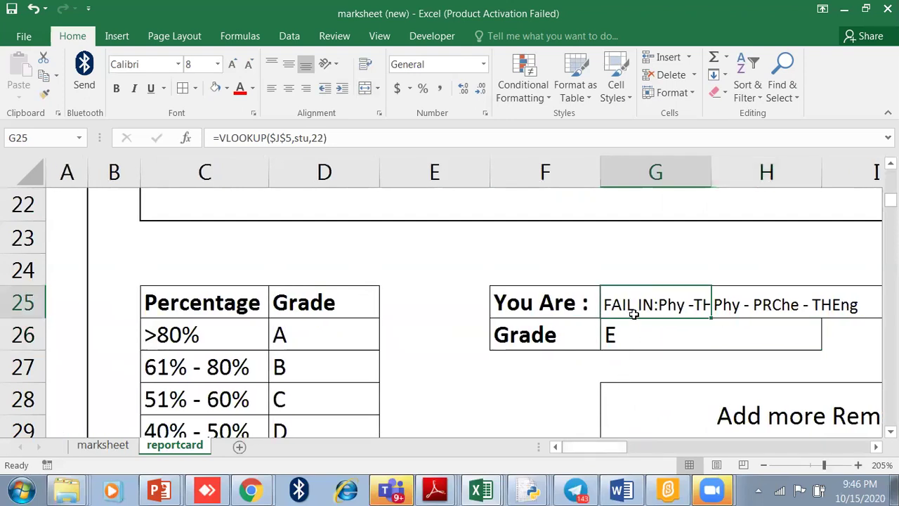
pyautogui.click(636, 340)
pyautogui.scroll(-2, 532, 363)
pyautogui.scroll(-1, 533, 363)
pyautogui.moveTo(568, 453)
pyautogui.mouseDown()
pyautogui.moveTo(714, 456)
pyautogui.moveTo(656, 447)
pyautogui.mouseUp()
pyautogui.scroll(4, 426, 336)
pyautogui.scroll(6, 425, 336)
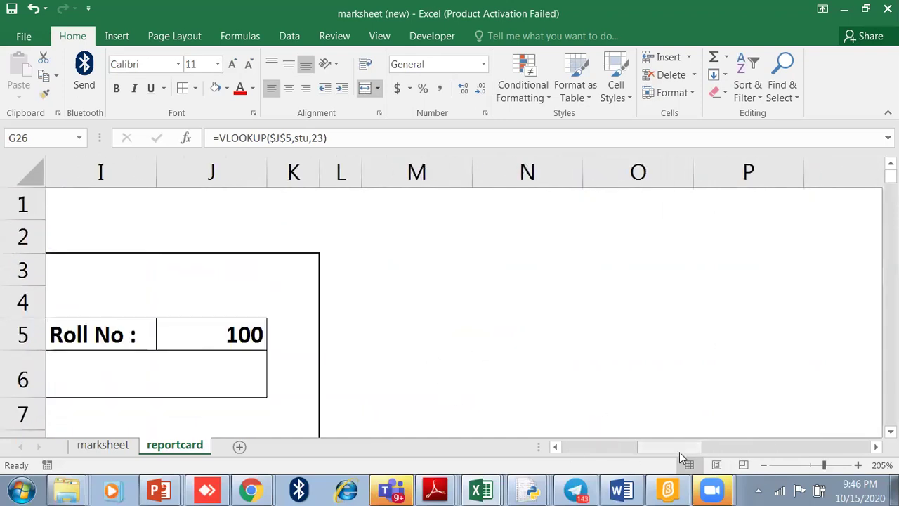
pyautogui.moveTo(675, 455); pyautogui.dragTo(669, 450)
pyautogui.keyDown('ctrl'); pyautogui.scroll(-3, 510, 372); pyautogui.keyUp('ctrl')
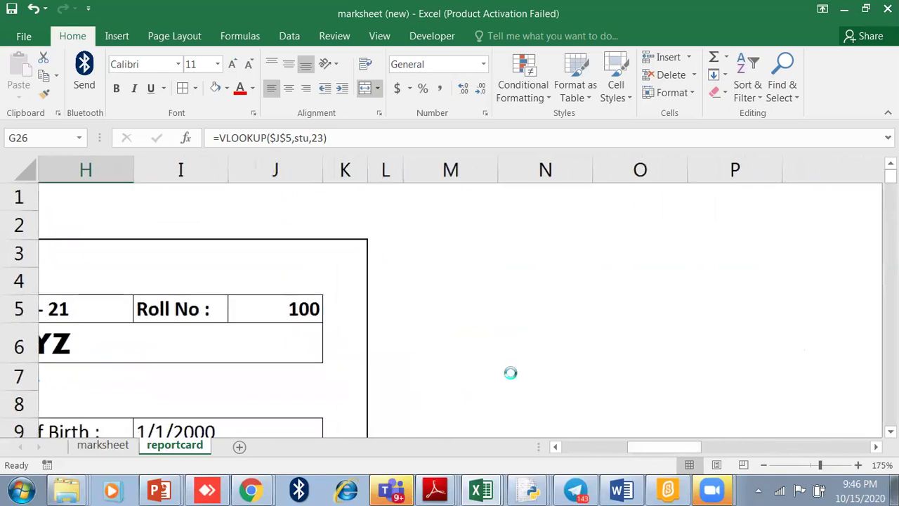
pyautogui.keyDown('ctrl'); pyautogui.scroll(-3, 522, 385); pyautogui.keyUp('ctrl')
pyautogui.keyDown('ctrl'); pyautogui.scroll(-1, 495, 279); pyautogui.keyUp('ctrl')
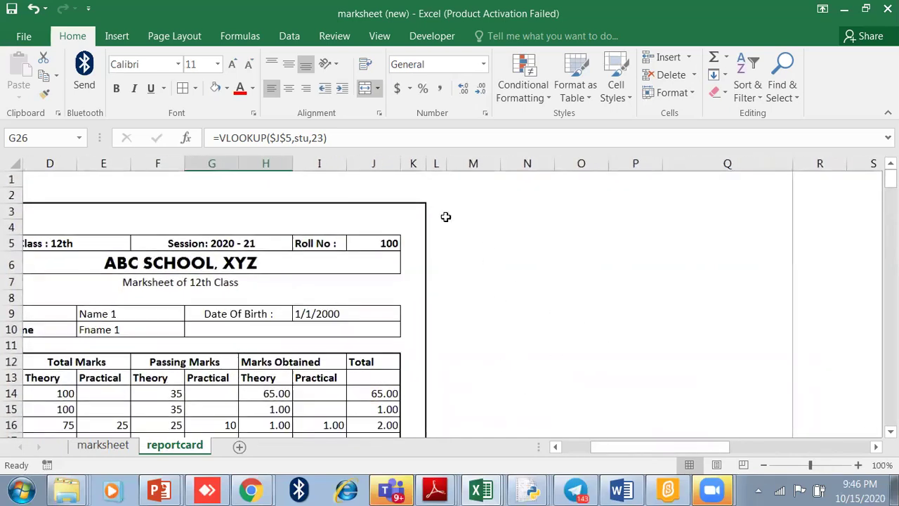
pyautogui.moveTo(624, 452); pyautogui.dragTo(596, 453)
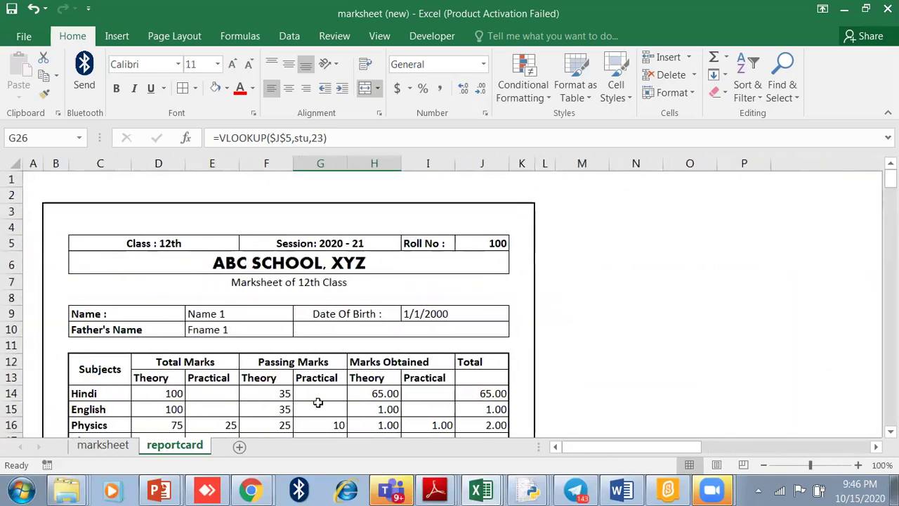
pyautogui.scroll(-1, 316, 401)
pyautogui.moveTo(105, 345); pyautogui.dragTo(116, 408)
pyautogui.keyDown('ctrl'); pyautogui.moveTo(492, 343); pyautogui.dragTo(491, 408); pyautogui.keyUp('ctrl')
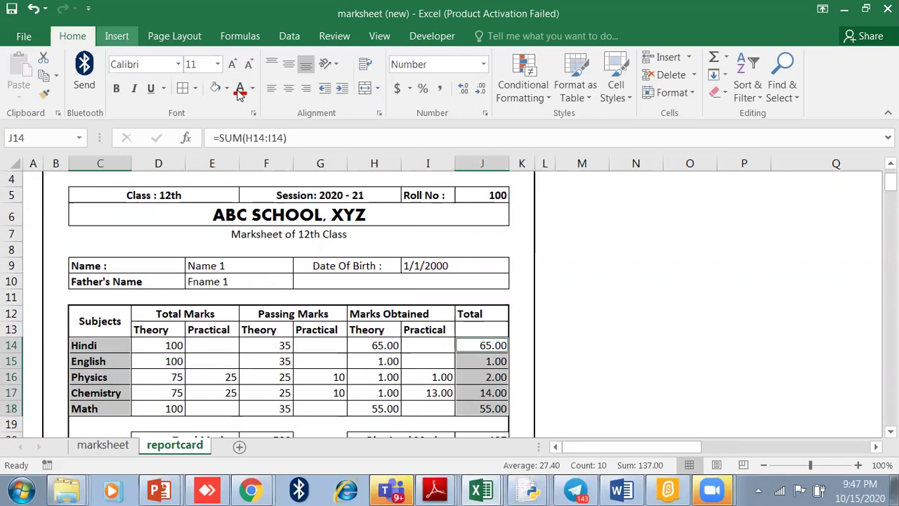
# Insert a 2-D Clustered Column chart of the subject totals
pyautogui.click(119, 36)
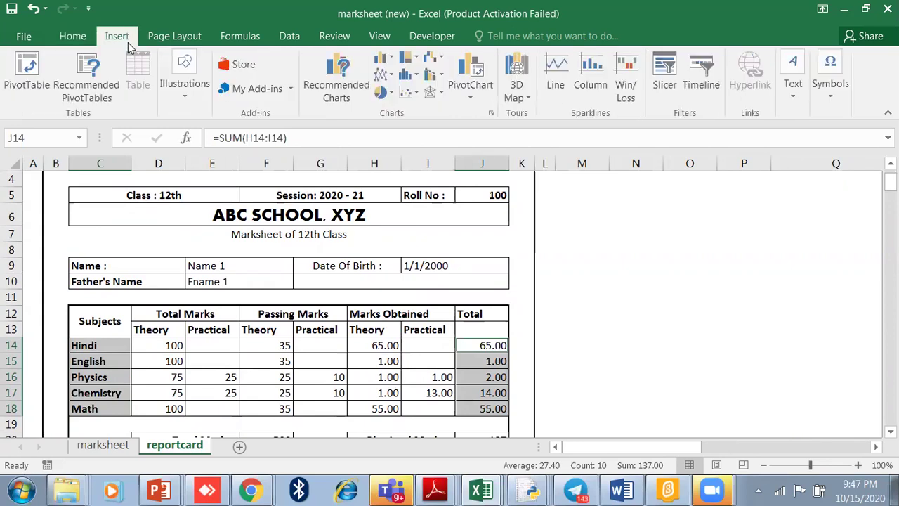
pyautogui.click(383, 64)
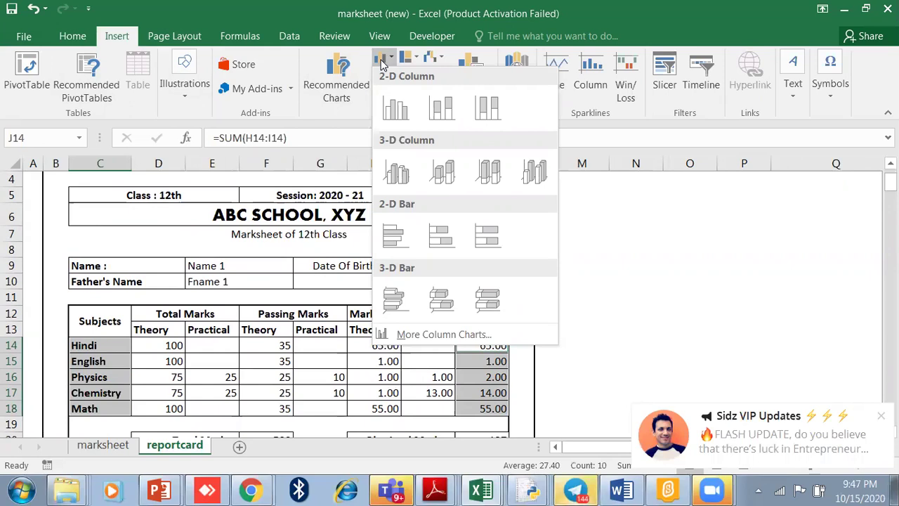
pyautogui.click(394, 103)
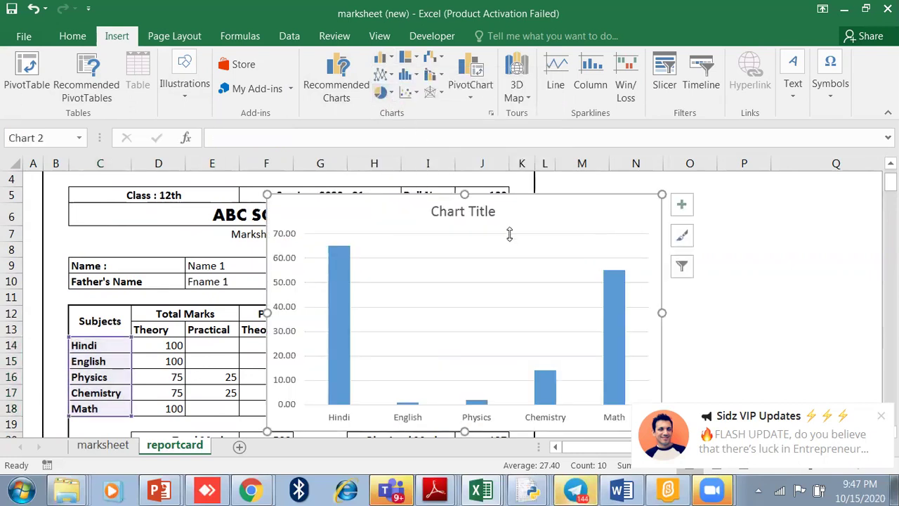
# Move the chart beside the marksheet table, widen column Q and narrow the chart
pyautogui.scroll(-3, 376, 221)
pyautogui.moveTo(376, 221); pyautogui.dragTo(580, 229)
pyautogui.moveTo(630, 165); pyautogui.dragTo(690, 167)
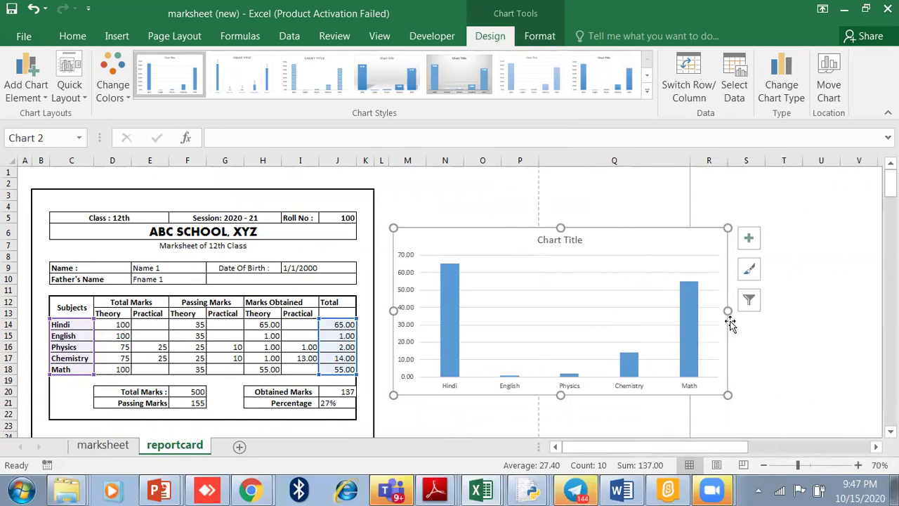
pyautogui.moveTo(731, 311); pyautogui.dragTo(685, 307)
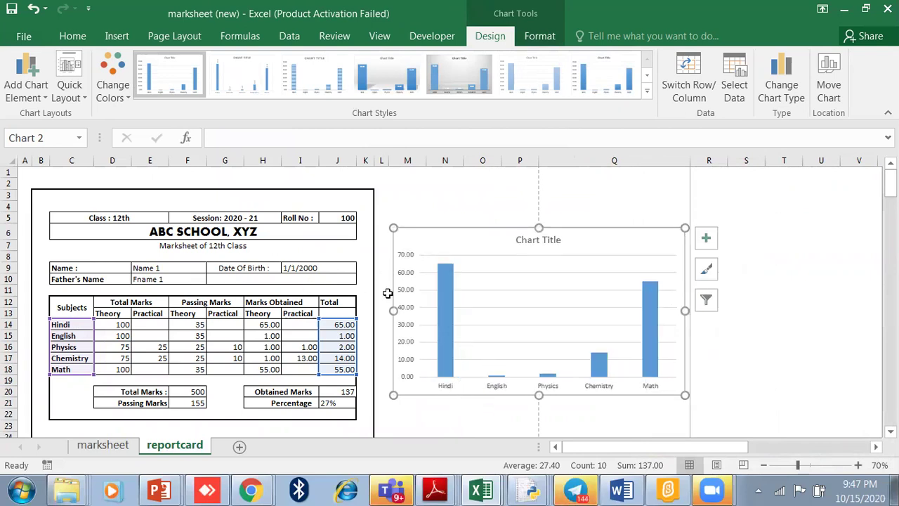
pyautogui.moveTo(393, 312); pyautogui.dragTo(395, 310)
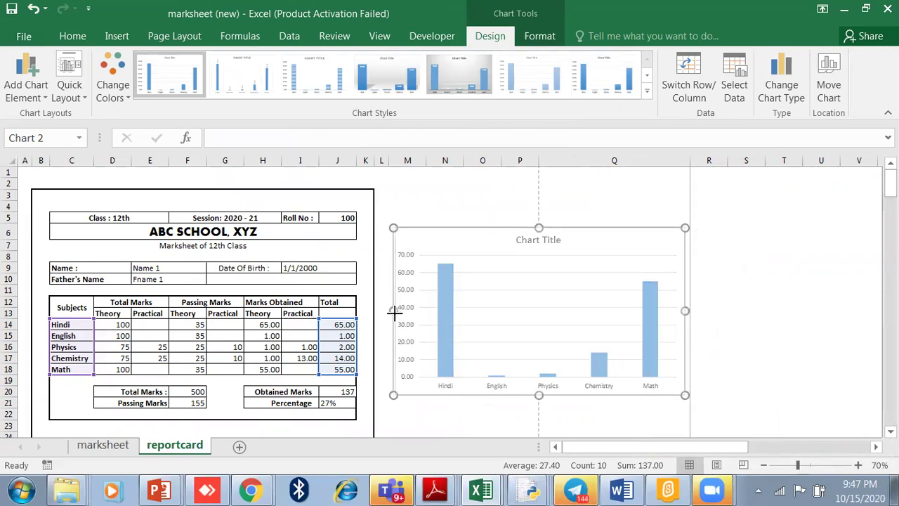
# Give the chart the title MARK SHEET
pyautogui.click(18, 82)
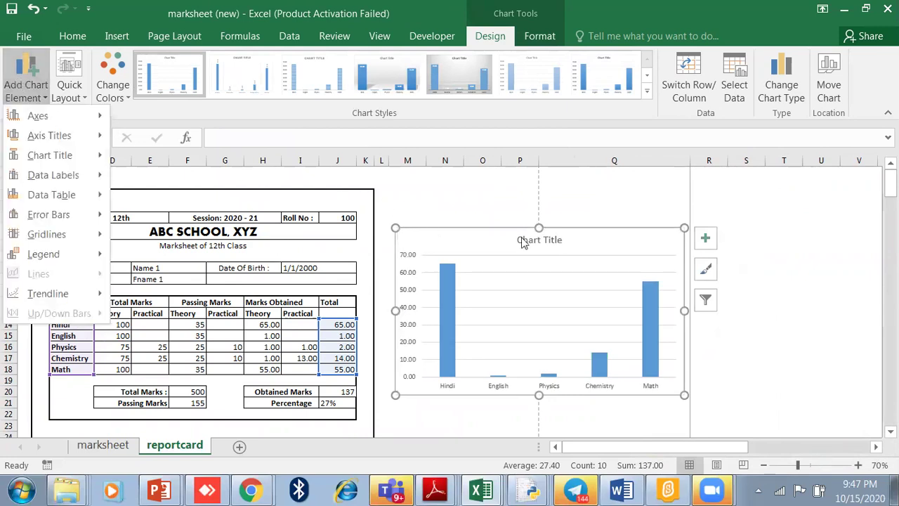
pyautogui.click(545, 239)
pyautogui.click(546, 239)
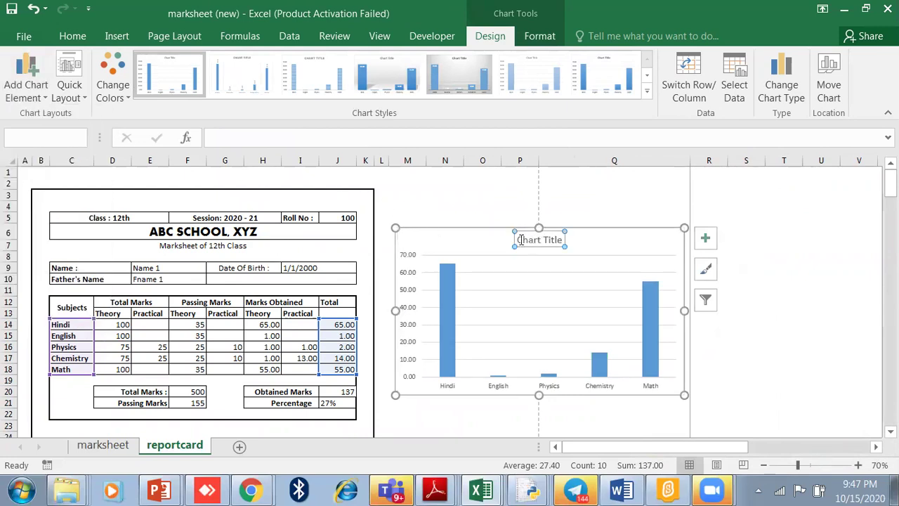
pyautogui.moveTo(520, 239); pyautogui.dragTo(556, 243)
pyautogui.write('MARK')
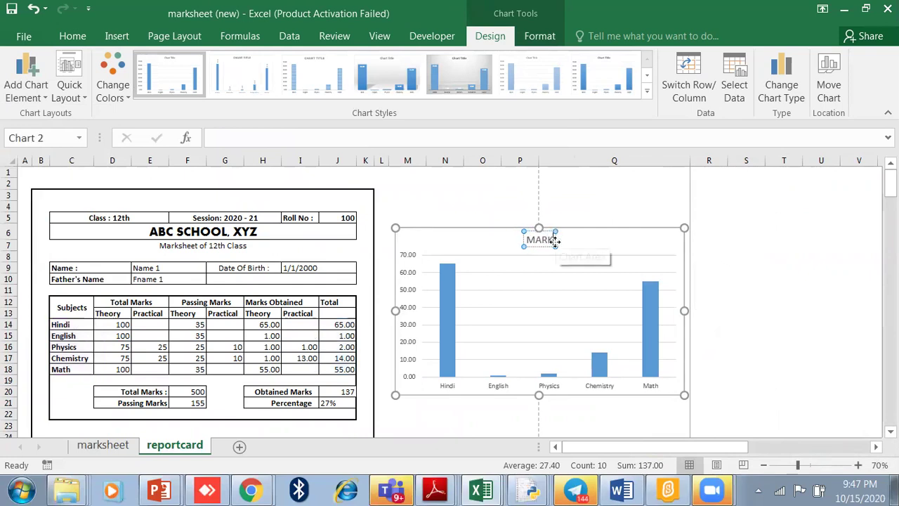
pyautogui.write(' SHEET')
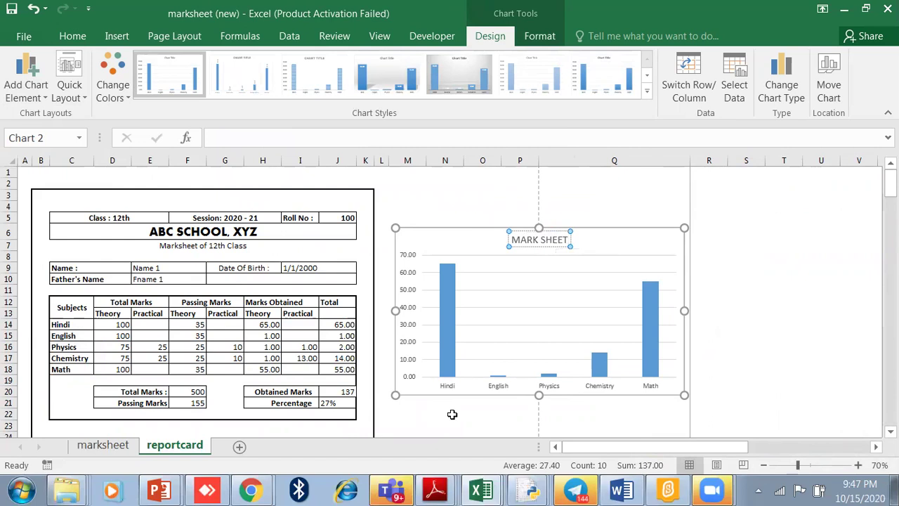
pyautogui.click(26, 77)
pyautogui.moveTo(38, 116)
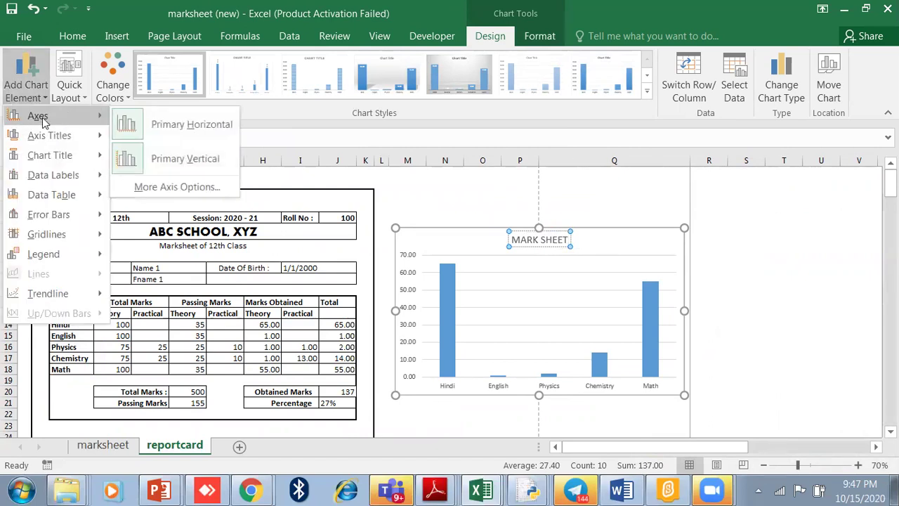
# Add a primary horizontal axis title to the chart reading SUBJECTS
pyautogui.click(129, 125)
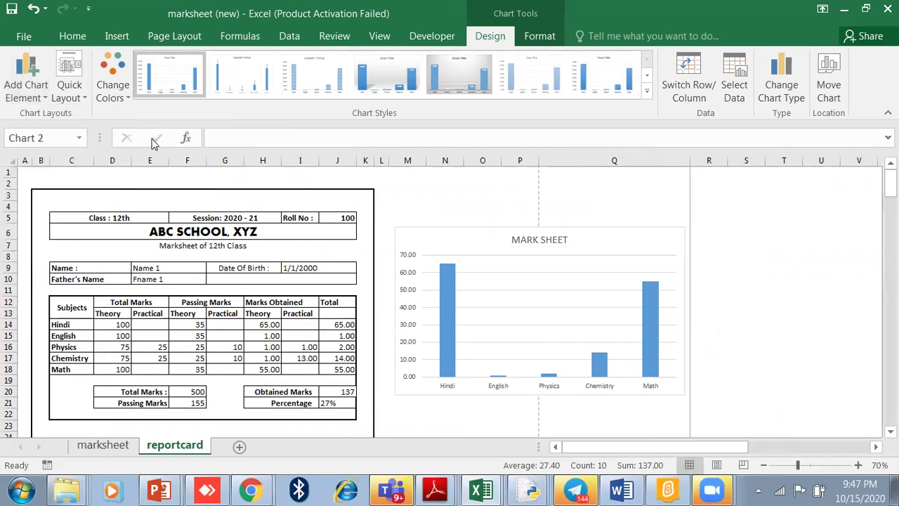
pyautogui.scroll(-2, 586, 409)
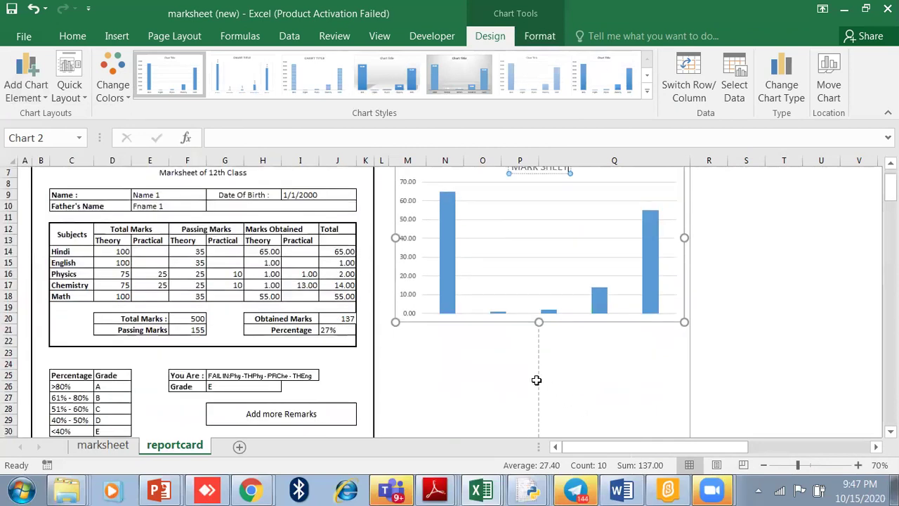
pyautogui.scroll(2, 536, 380)
pyautogui.scroll(-2, 536, 380)
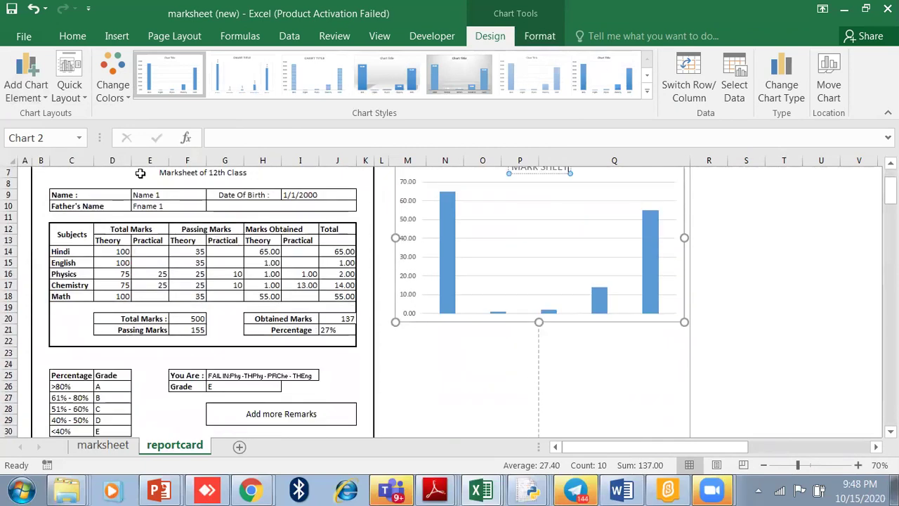
pyautogui.click(26, 77)
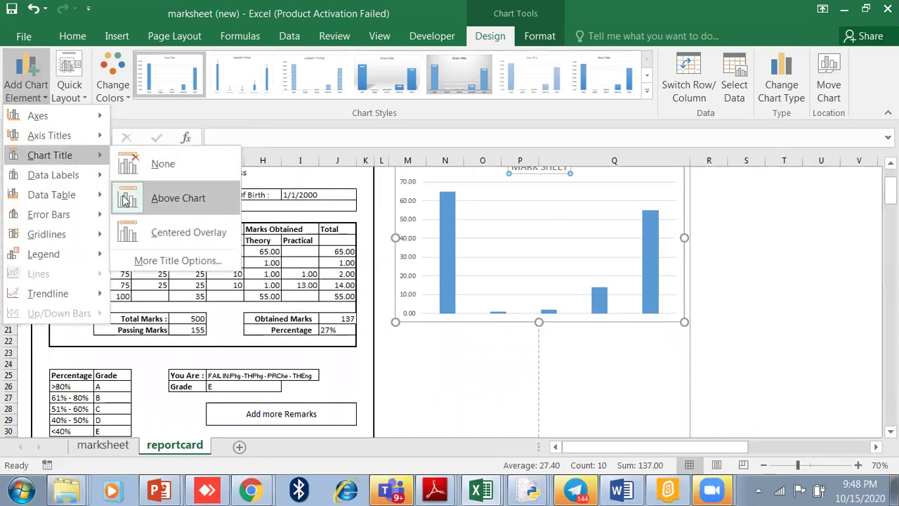
pyautogui.moveTo(49, 135)
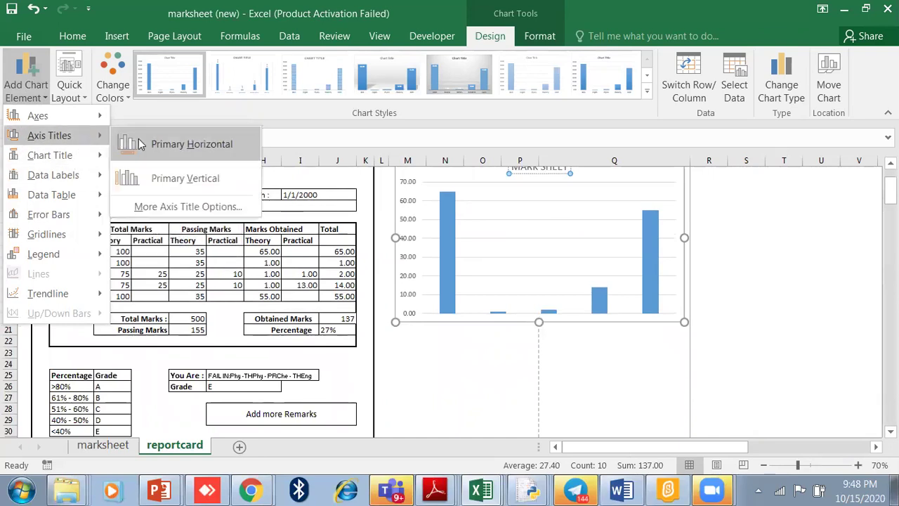
pyautogui.click(140, 144)
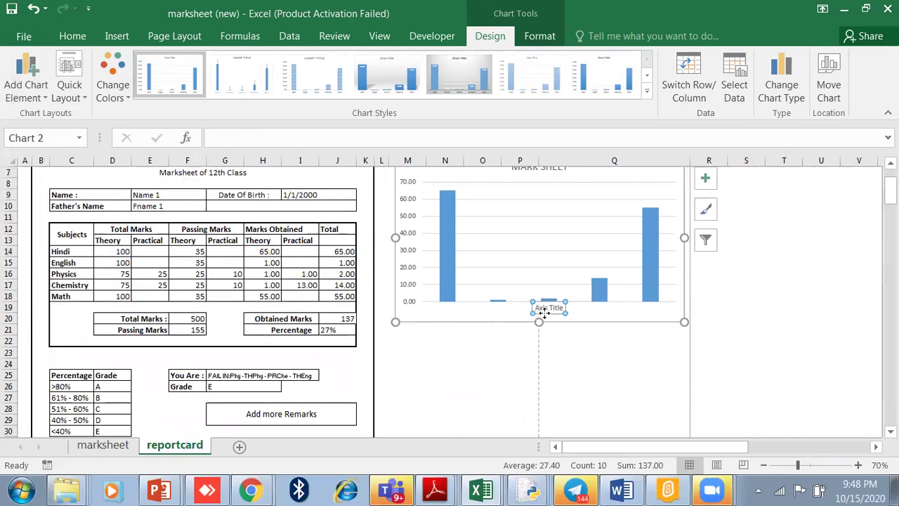
pyautogui.write('sUBJECT')
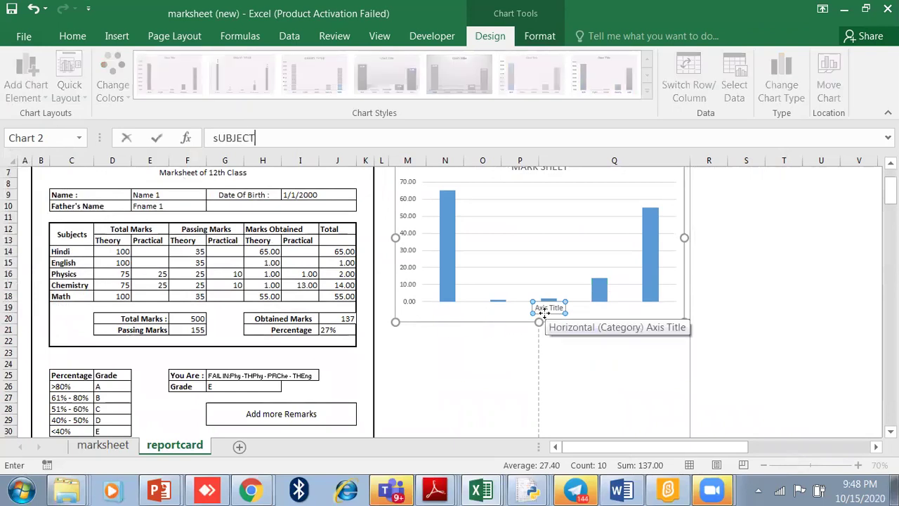
pyautogui.press('BackSpace')
pyautogui.press('BackSpace')
pyautogui.press('BackSpace')
pyautogui.write('jec')
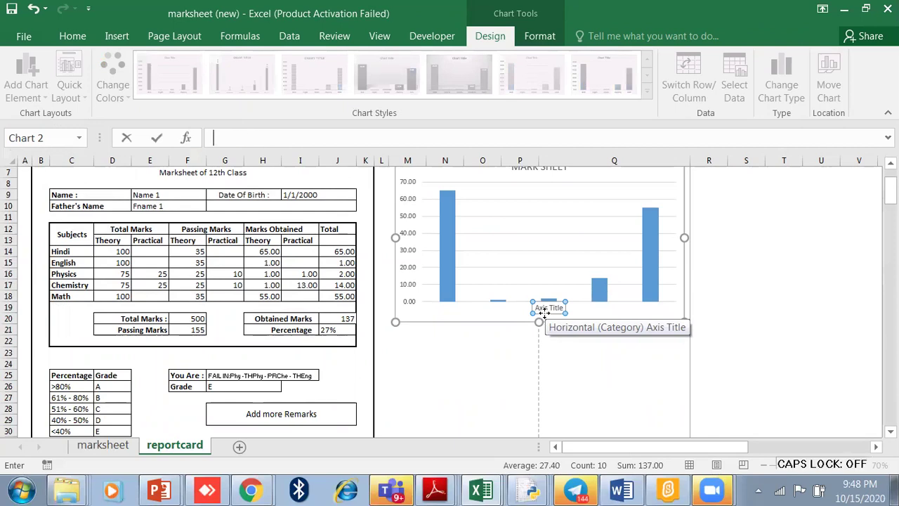
pyautogui.press('capslock')
pyautogui.write('SUBJECTS')
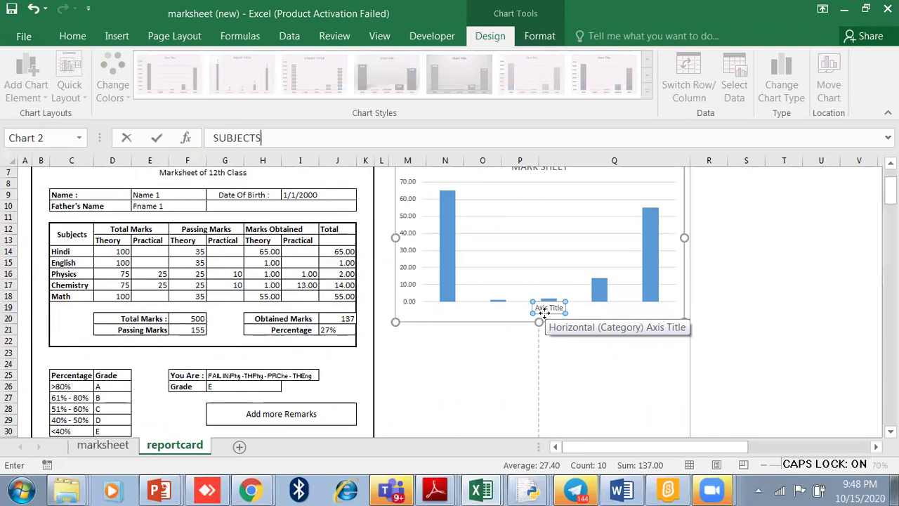
pyautogui.click(435, 391)
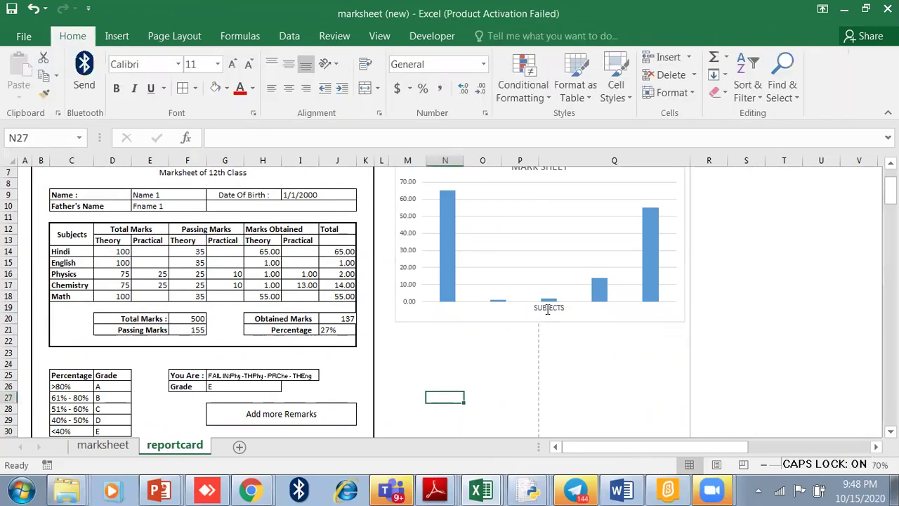
# Enlarge the SUBJECTS axis title font to 18 and make it bold
pyautogui.click(548, 310)
pyautogui.doubleClick(548, 308)
pyautogui.click(73, 36)
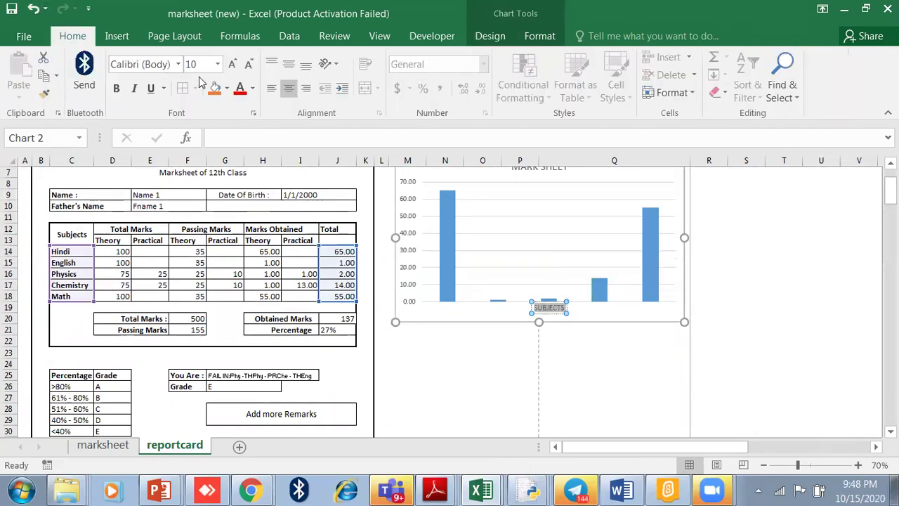
pyautogui.click(232, 64)
pyautogui.click(232, 63)
pyautogui.click(233, 64)
pyautogui.click(232, 64)
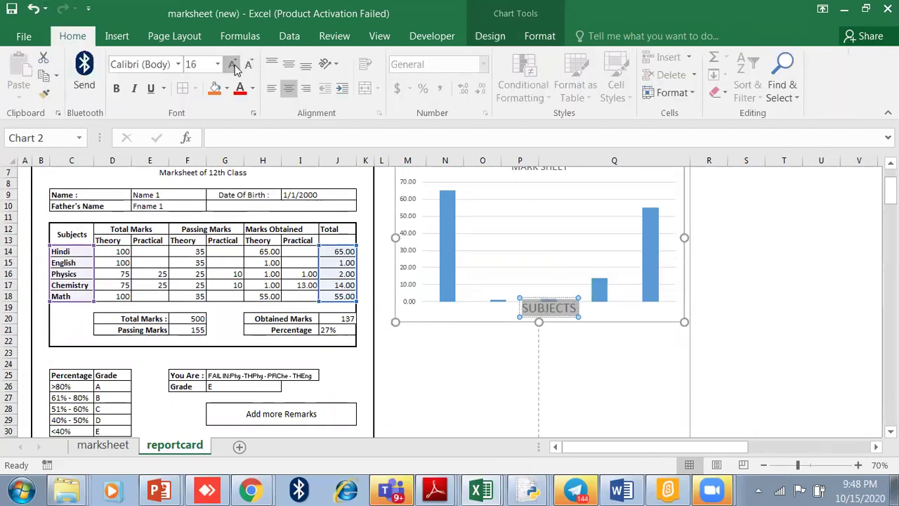
pyautogui.click(232, 64)
pyautogui.click(116, 88)
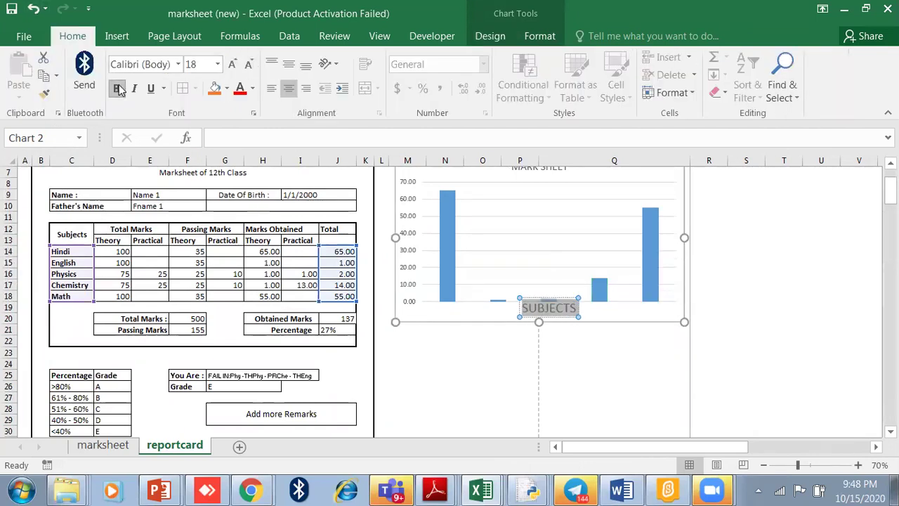
pyautogui.click(547, 318)
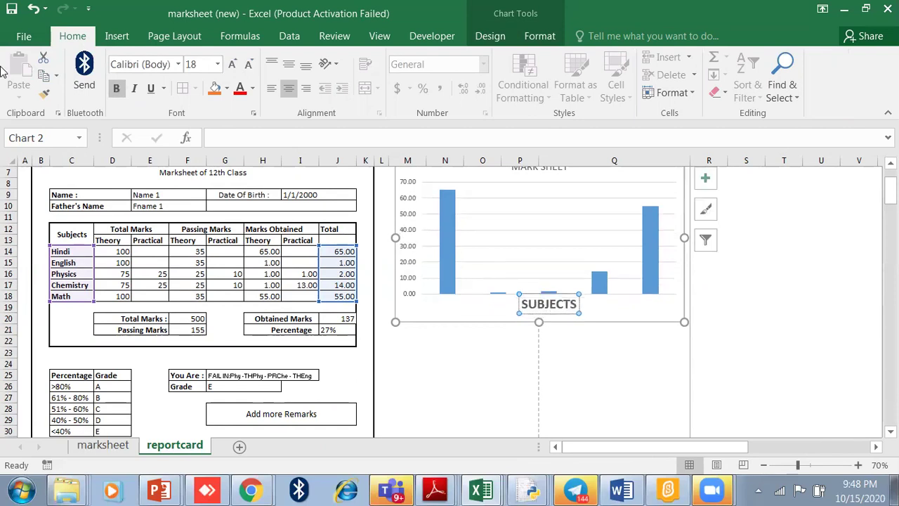
pyautogui.click(465, 315)
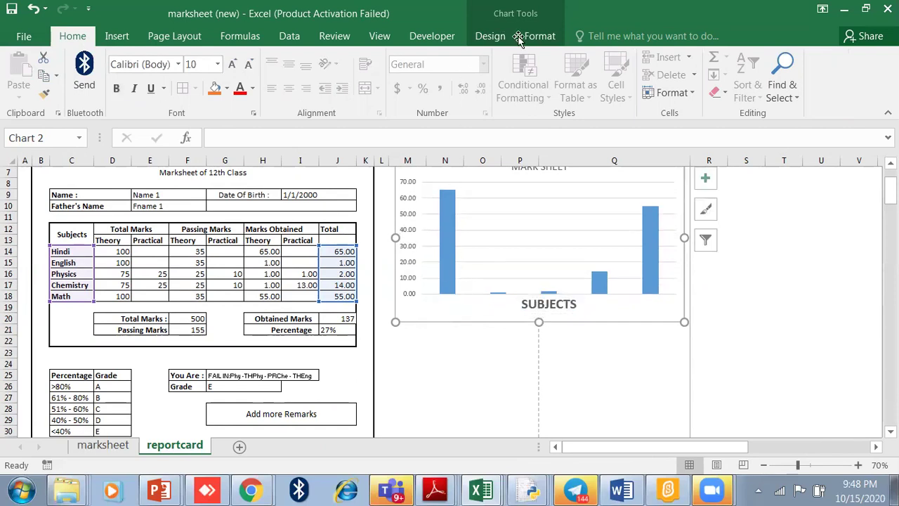
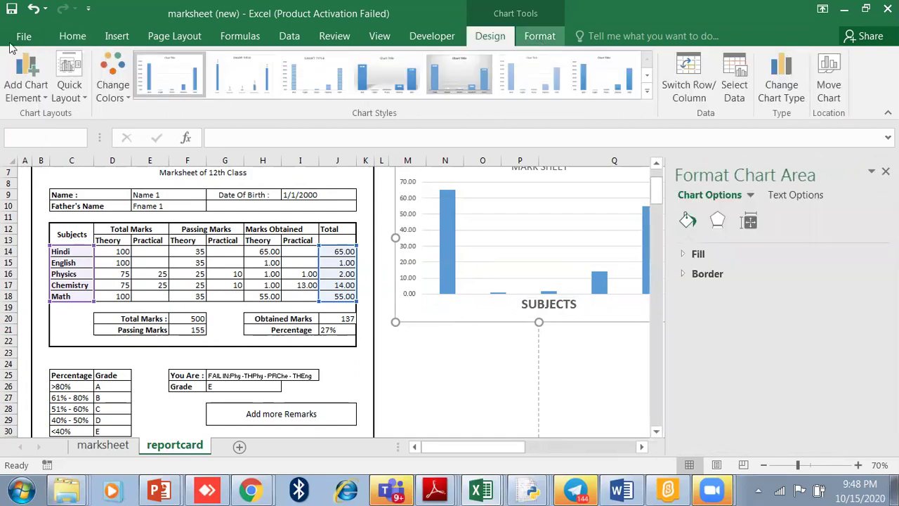
# Add a primary vertical axis title and replace its placeholder text with MARKS
pyautogui.click(487, 37)
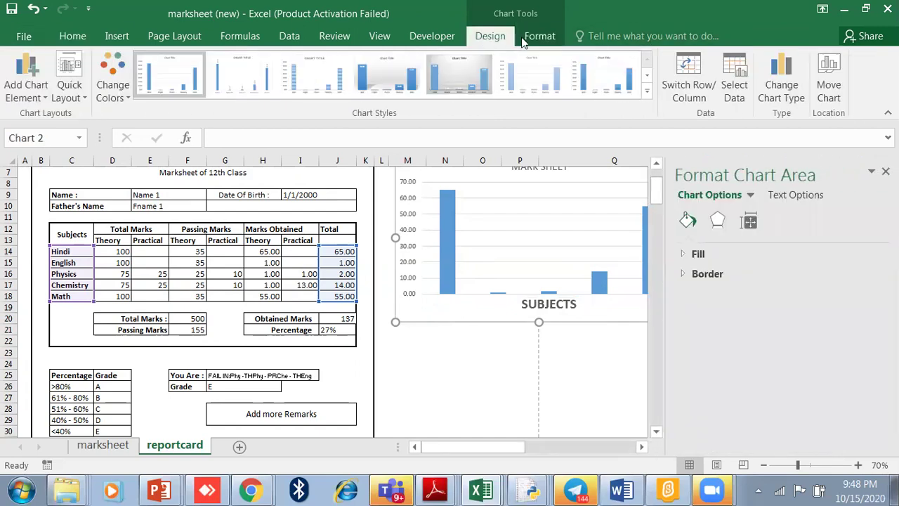
pyautogui.click(26, 91)
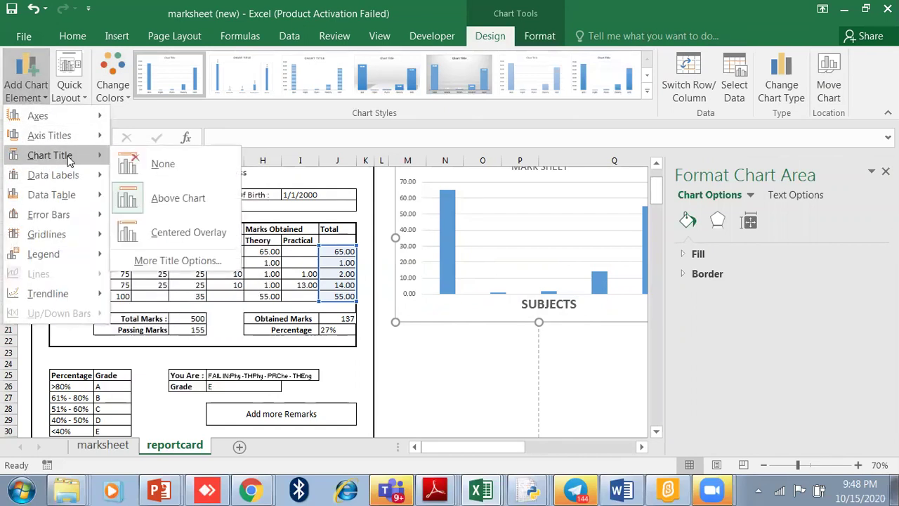
pyautogui.moveTo(49, 136)
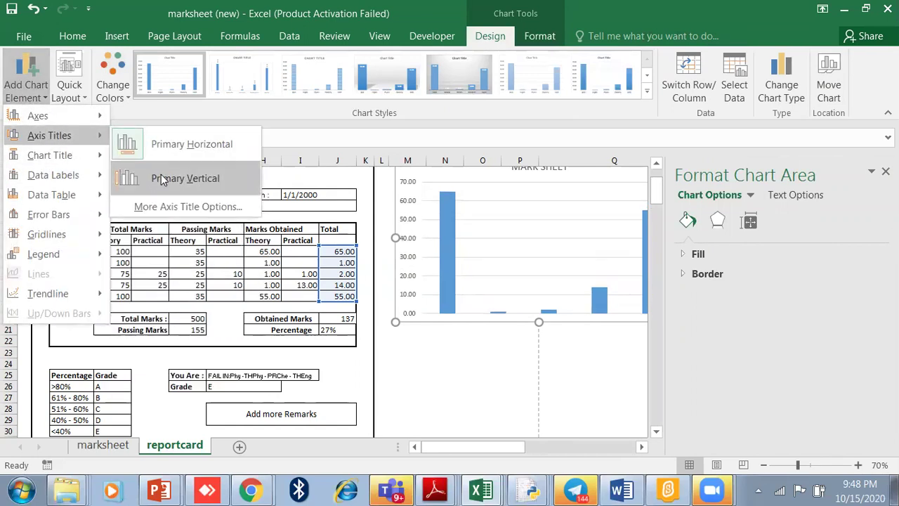
pyautogui.click(161, 180)
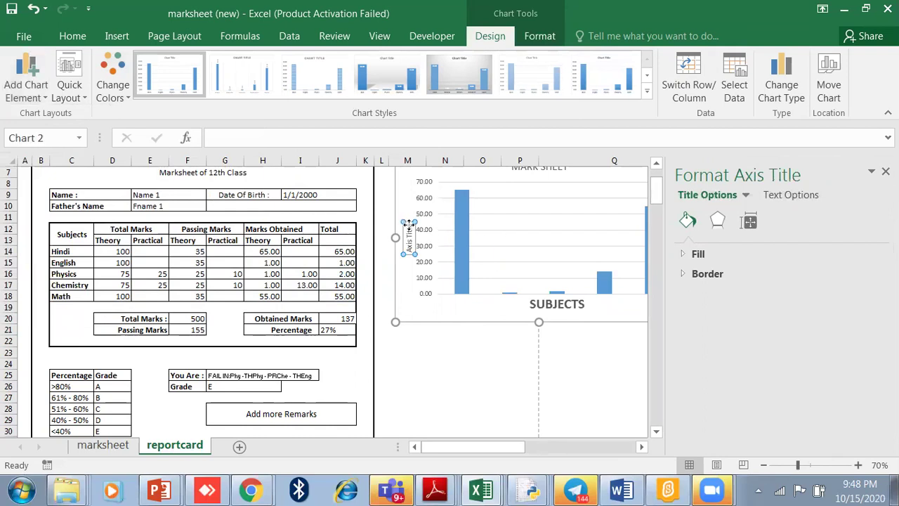
pyautogui.moveTo(410, 223); pyautogui.dragTo(407, 250)
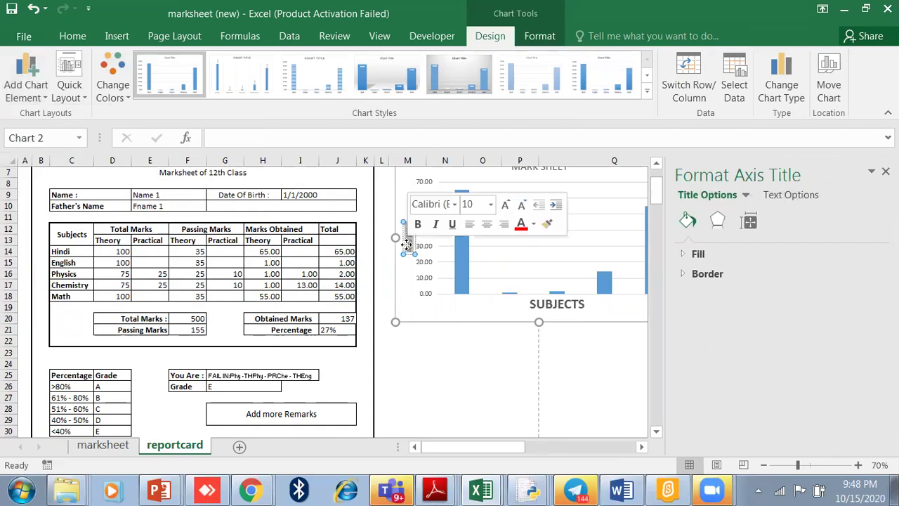
pyautogui.press('Delete')
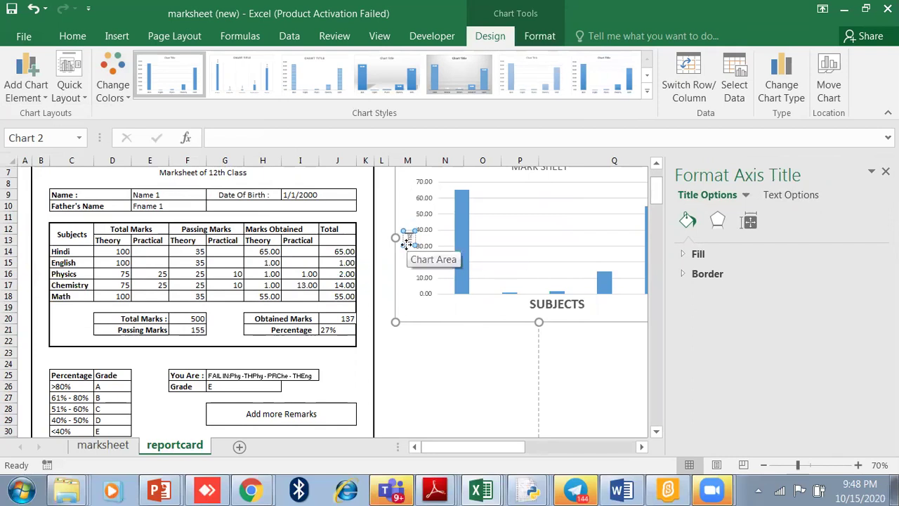
pyautogui.click(406, 243)
pyautogui.write('mARKS')
pyautogui.click(411, 385)
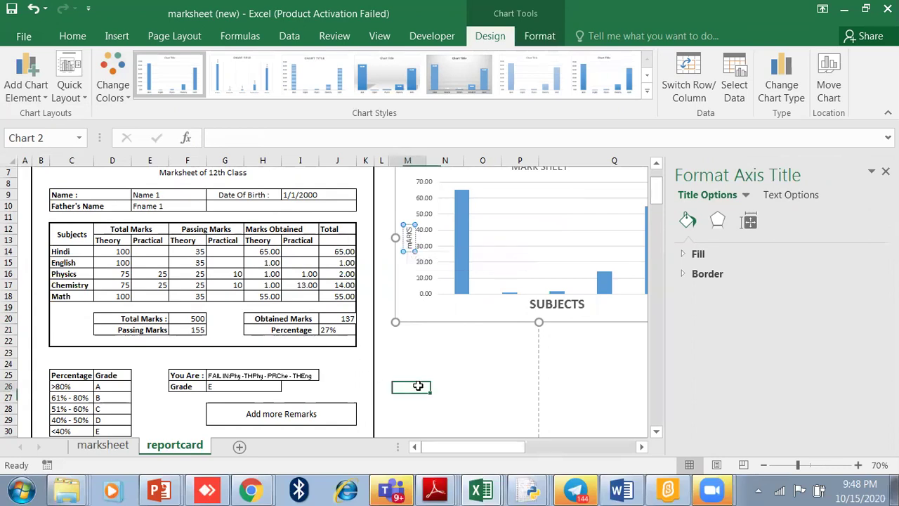
# Enlarge the vertical axis title's font to 18 points
pyautogui.click(408, 230)
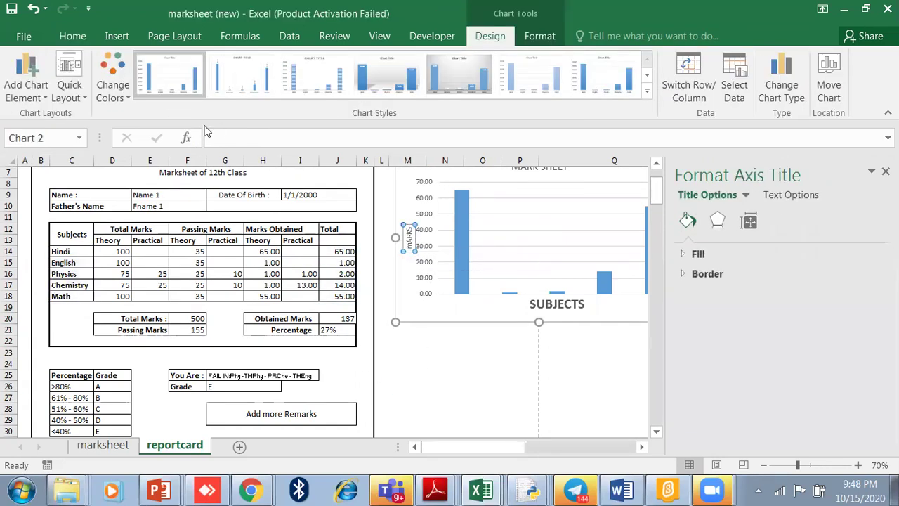
pyautogui.click(72, 36)
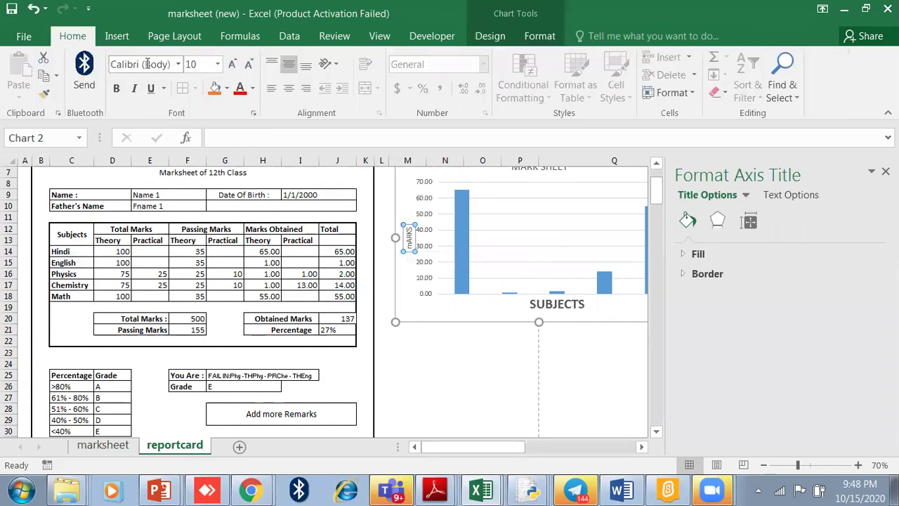
pyautogui.click(233, 65)
pyautogui.click(233, 64)
pyautogui.click(233, 64)
pyautogui.click(233, 65)
pyautogui.click(233, 65)
pyautogui.click(234, 65)
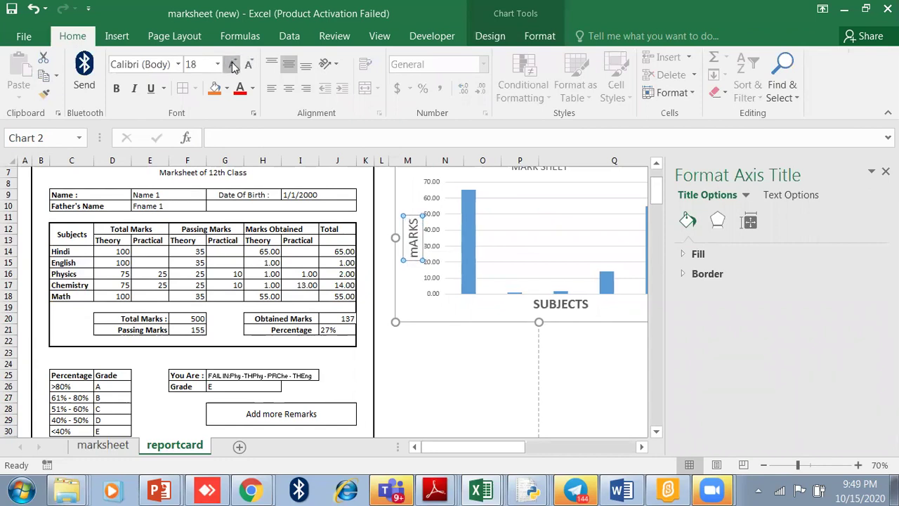
# Correct the title's first letter to a capital M and make MARKS bold
pyautogui.click(414, 252)
pyautogui.press('BackSpace')
pyautogui.write('M')
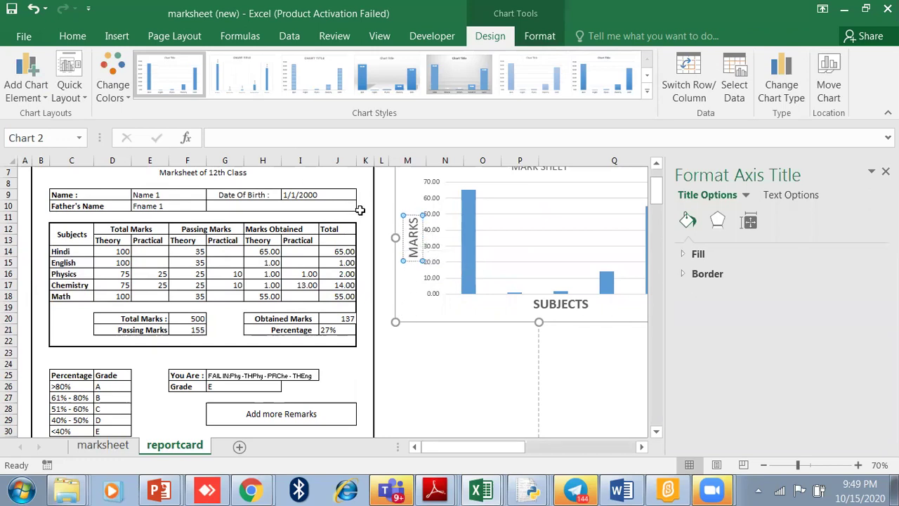
pyautogui.moveTo(414, 223); pyautogui.dragTo(414, 264)
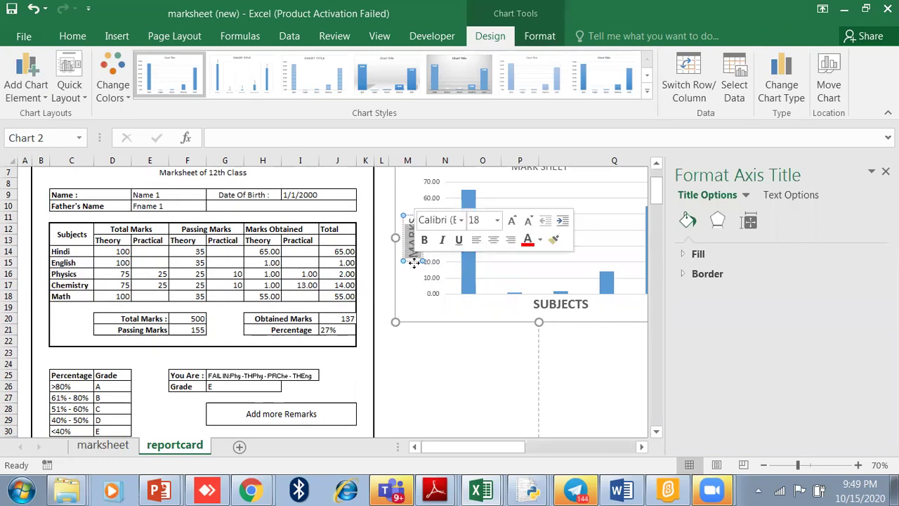
pyautogui.click(72, 36)
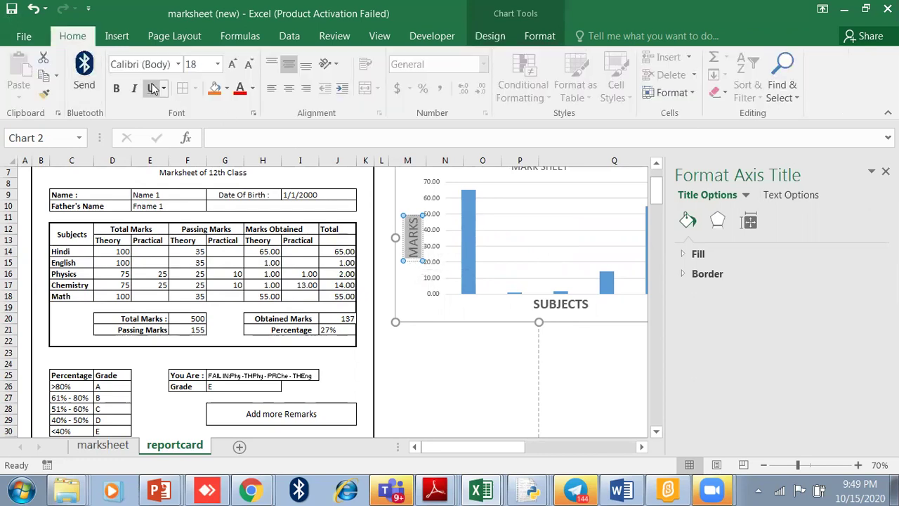
pyautogui.click(117, 88)
pyautogui.click(520, 363)
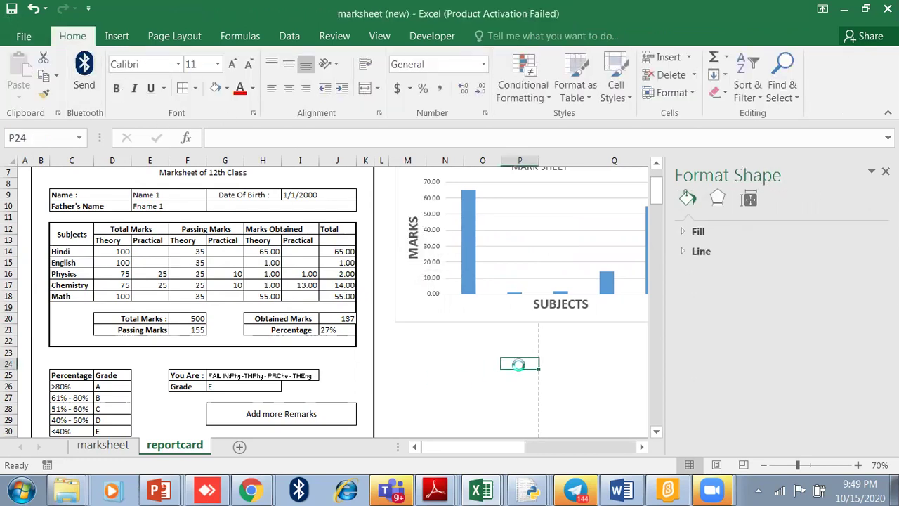
# Select all the bars of the MARK SHEET chart's data series to show its formatting options
pyautogui.scroll(-3, 365, 273)
pyautogui.scroll(1, 365, 273)
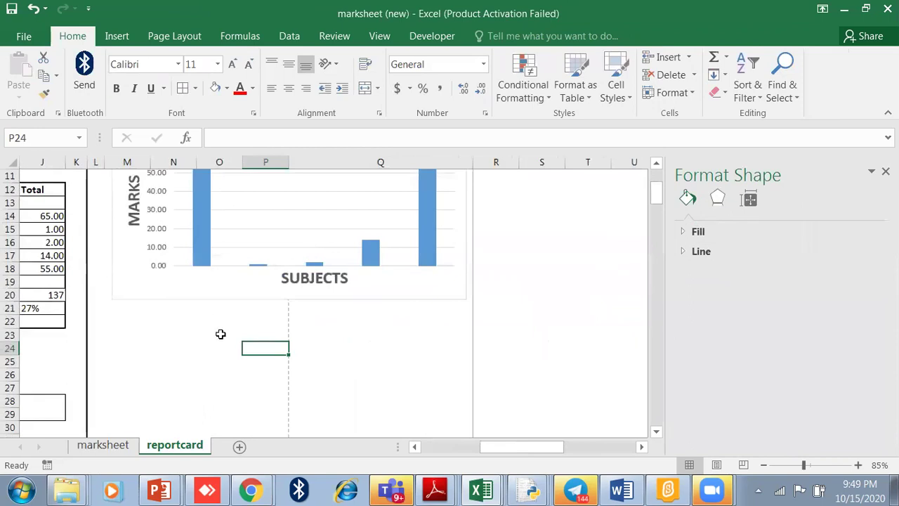
pyautogui.click(220, 333)
pyautogui.scroll(3, 206, 323)
pyautogui.click(205, 322)
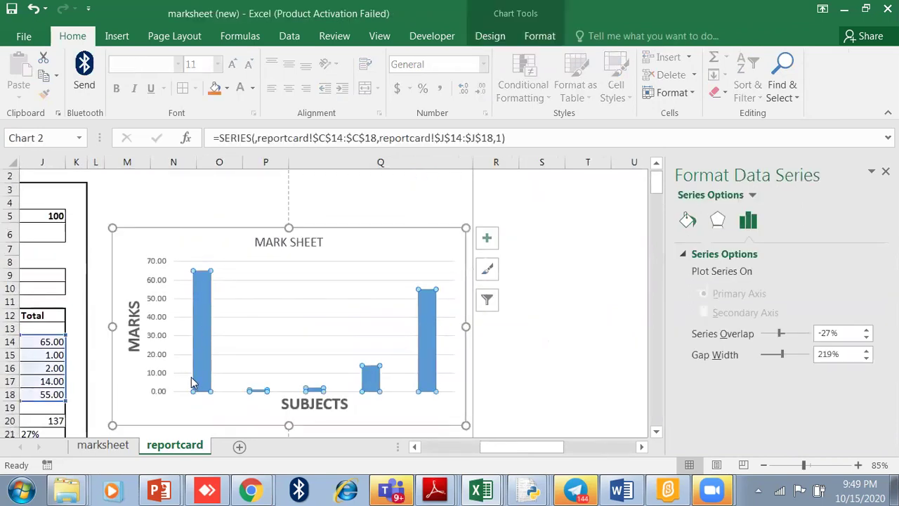
pyautogui.scroll(-1, 316, 337)
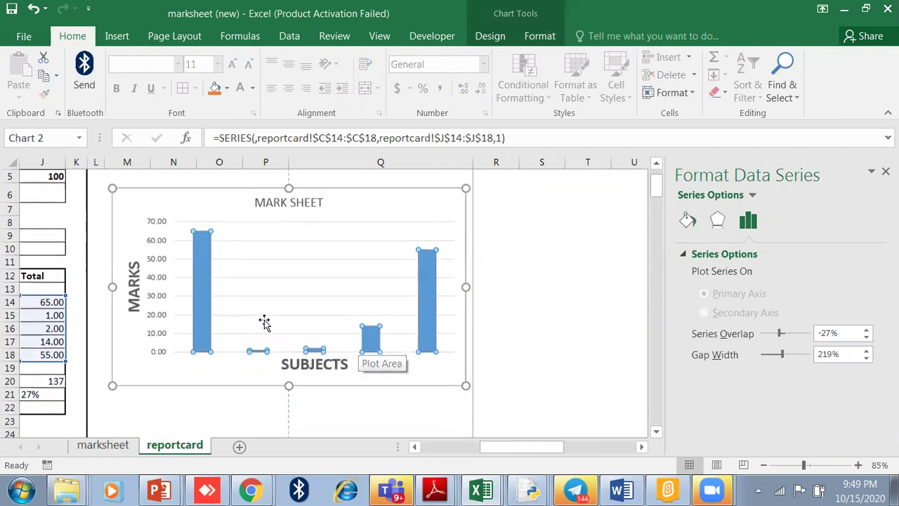
pyautogui.click(199, 311)
pyautogui.click(196, 311)
pyautogui.click(200, 313)
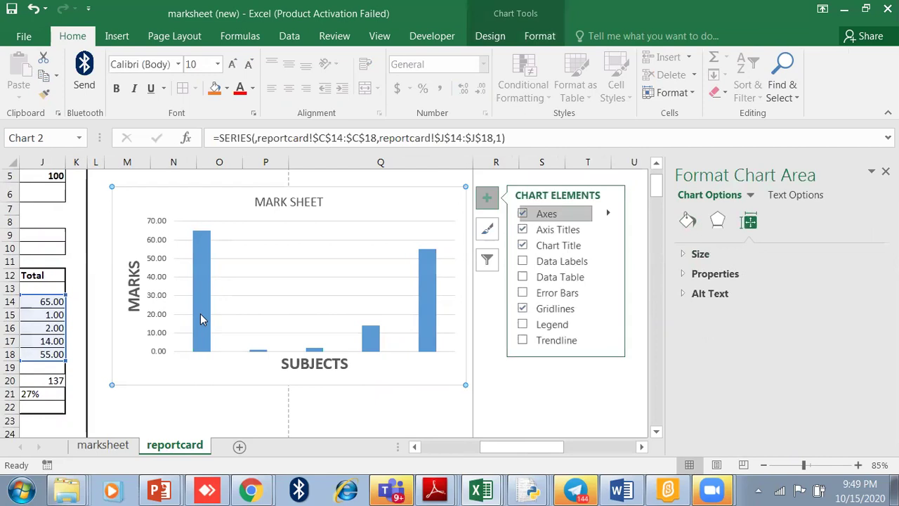
pyautogui.click(200, 313)
pyautogui.click(200, 311)
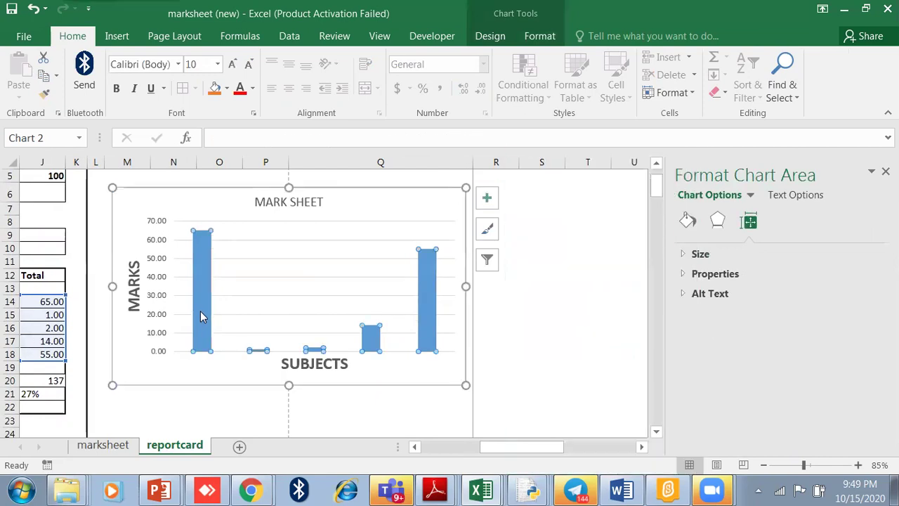
pyautogui.click(201, 311)
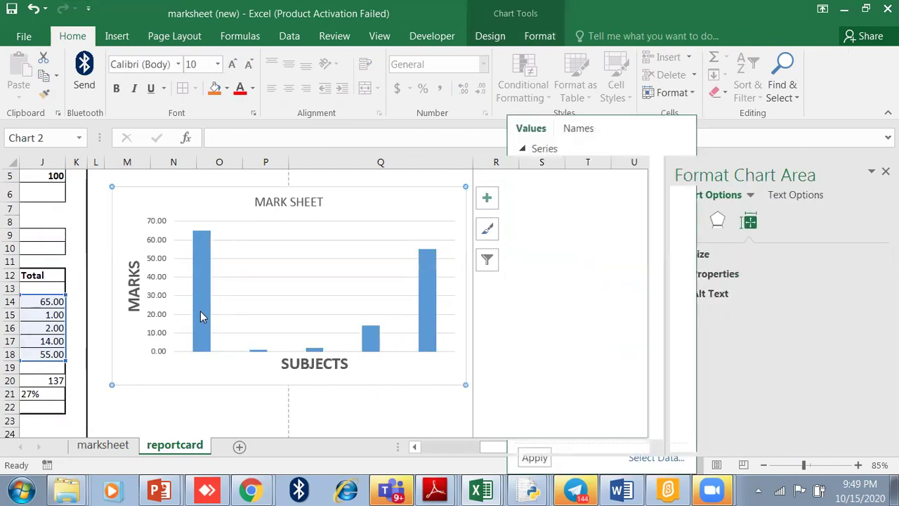
pyautogui.click(200, 311)
pyautogui.click(207, 394)
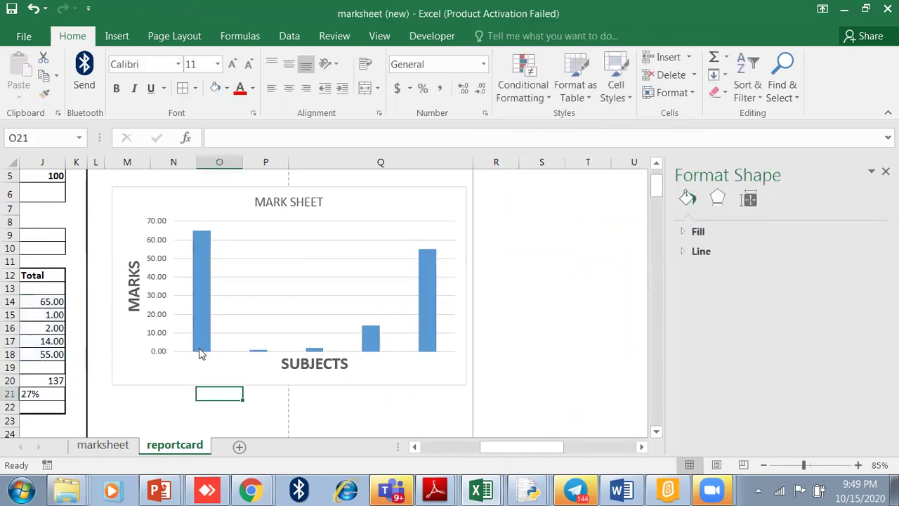
pyautogui.click(199, 347)
pyautogui.click(196, 325)
pyautogui.click(196, 325)
pyautogui.click(196, 325)
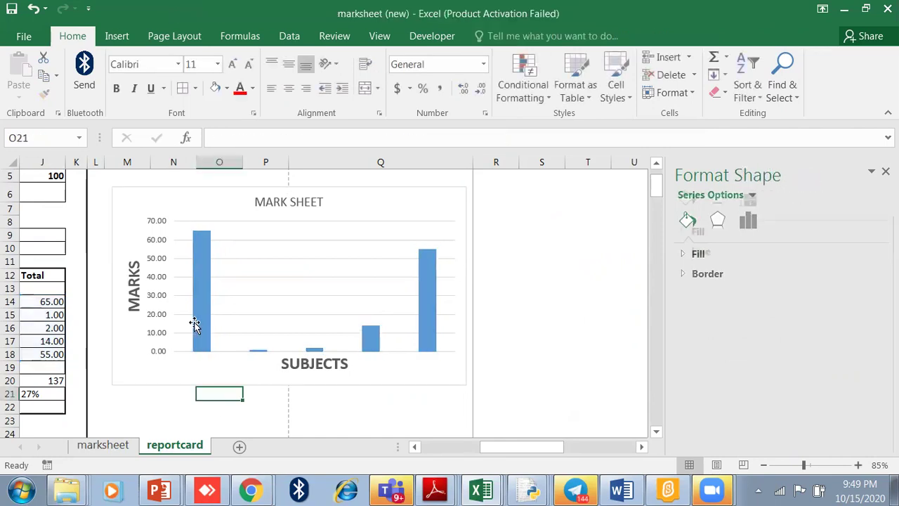
pyautogui.click(198, 324)
pyautogui.click(197, 323)
pyautogui.click(203, 335)
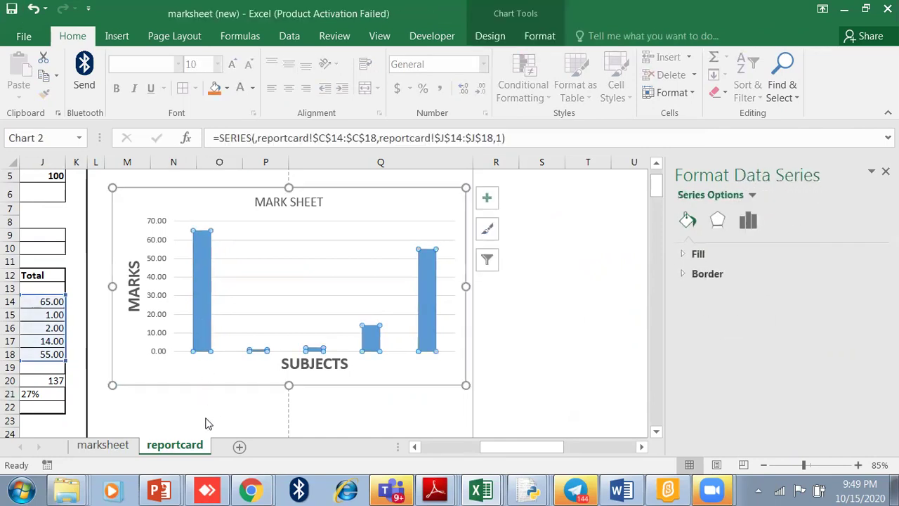
pyautogui.click(206, 421)
pyautogui.click(202, 349)
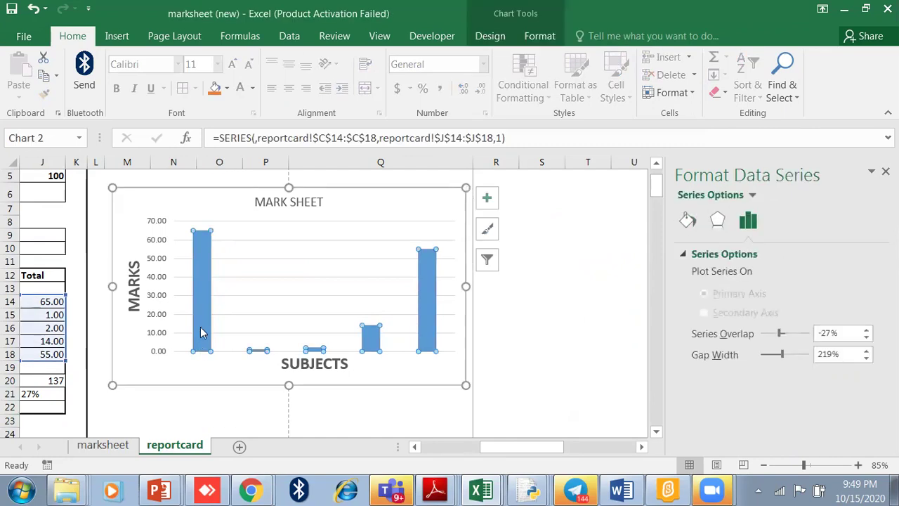
pyautogui.click(202, 325)
pyautogui.click(201, 325)
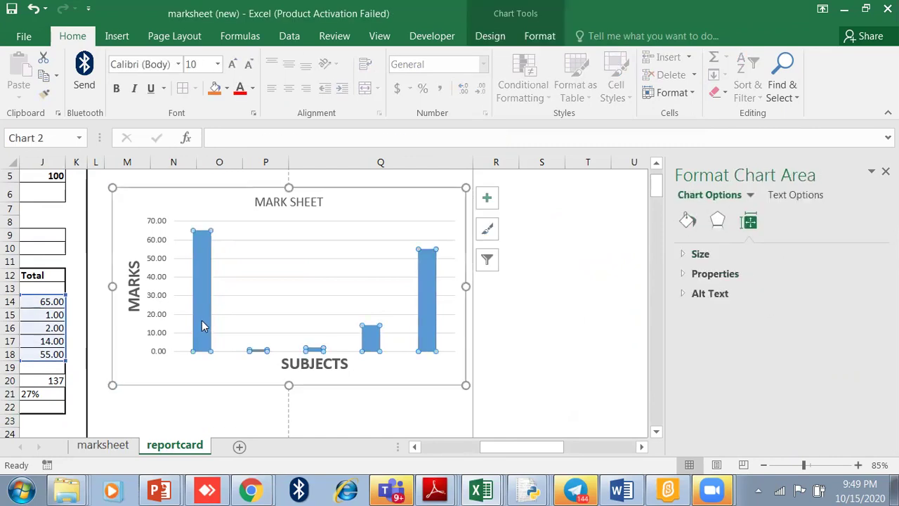
pyautogui.click(298, 381)
pyautogui.click(429, 327)
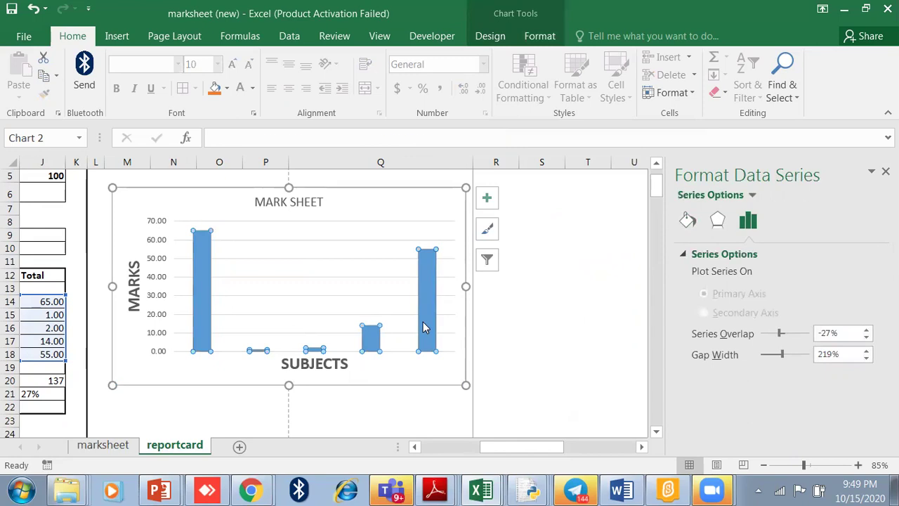
pyautogui.click(425, 321)
pyautogui.click(203, 294)
pyautogui.moveTo(532, 447); pyautogui.dragTo(502, 447)
# Select only the first bar (65.00) of the MARK SHEET chart and bring up fill colours
pyautogui.click(309, 405)
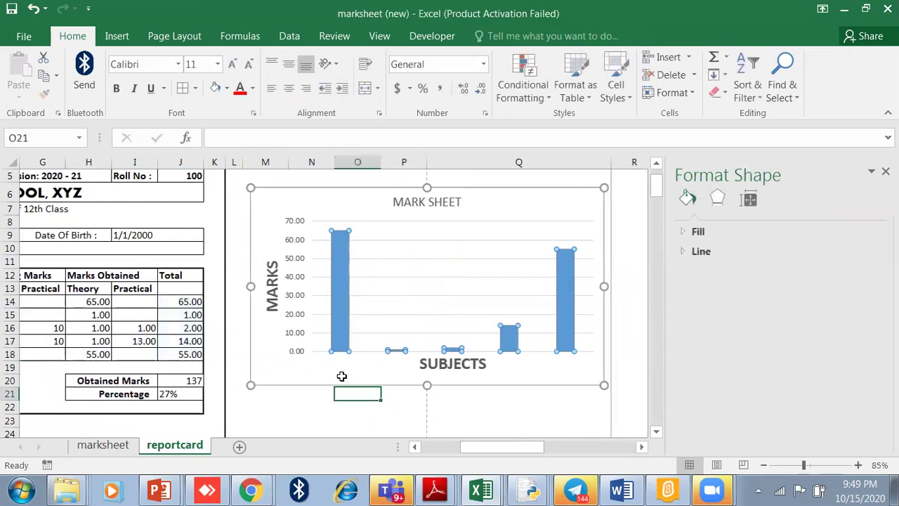
pyautogui.click(335, 349)
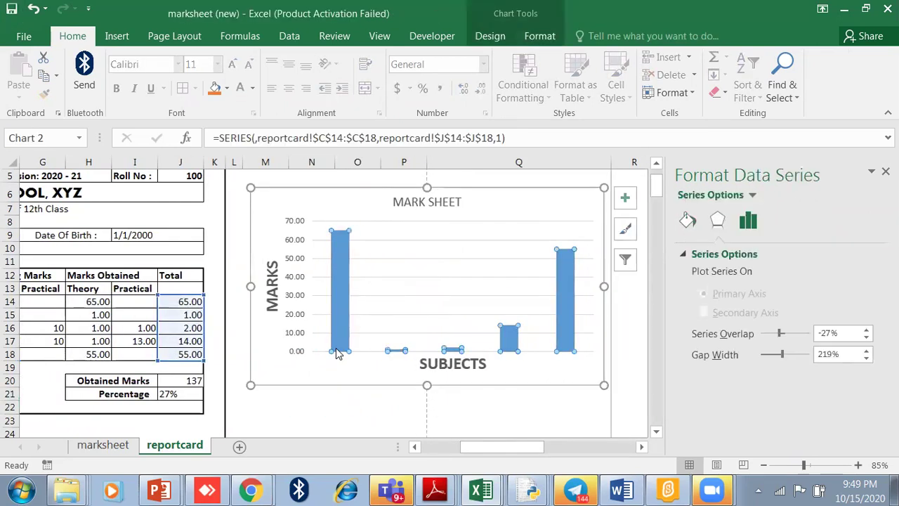
pyautogui.click(339, 340)
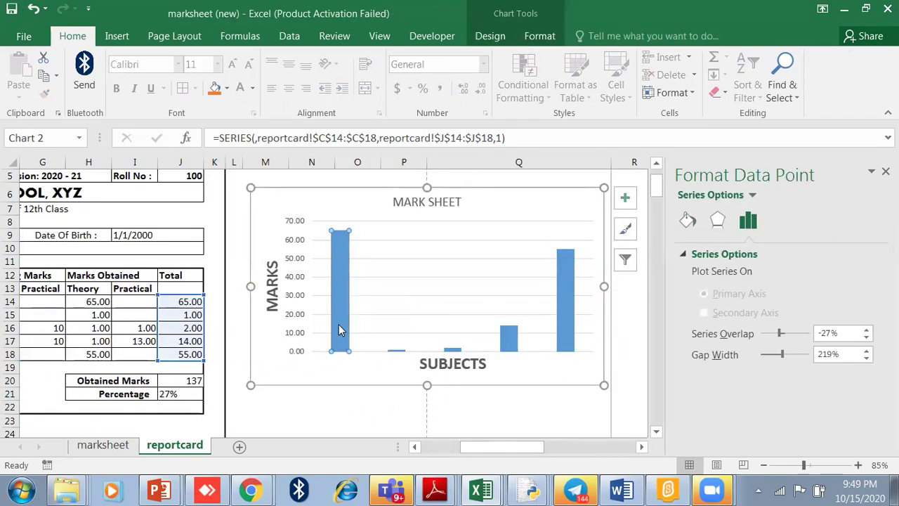
pyautogui.click(316, 404)
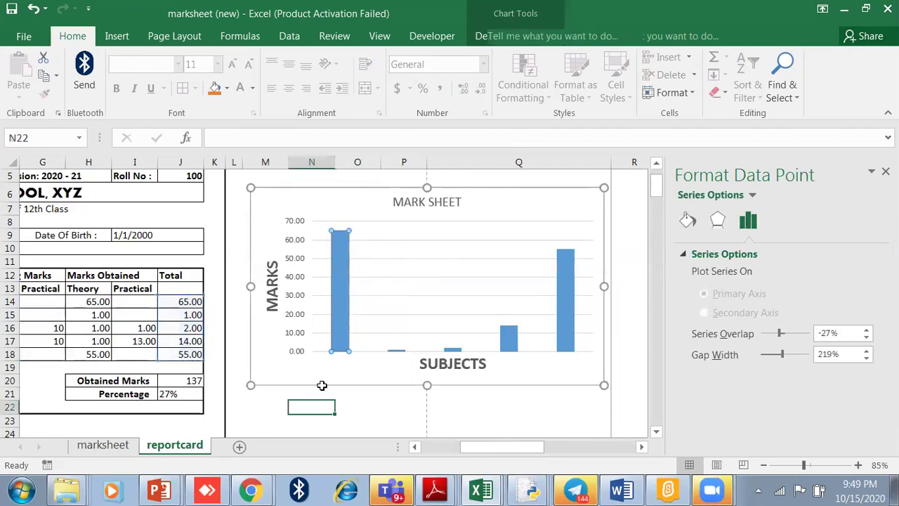
pyautogui.click(342, 325)
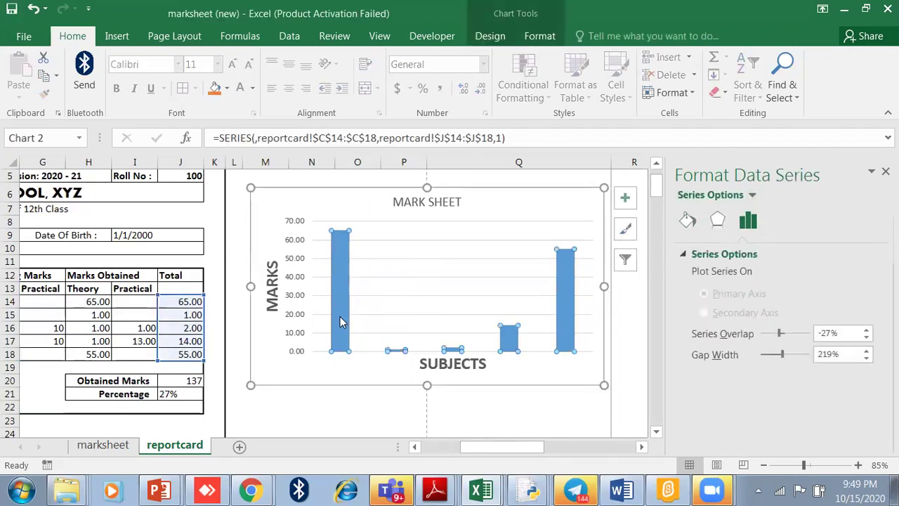
pyautogui.press('Escape')
pyautogui.click(341, 319)
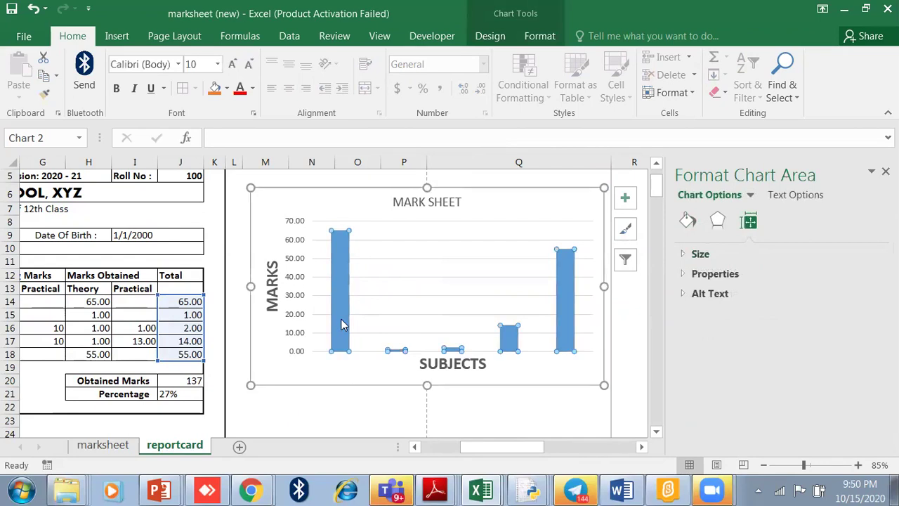
pyautogui.click(330, 420)
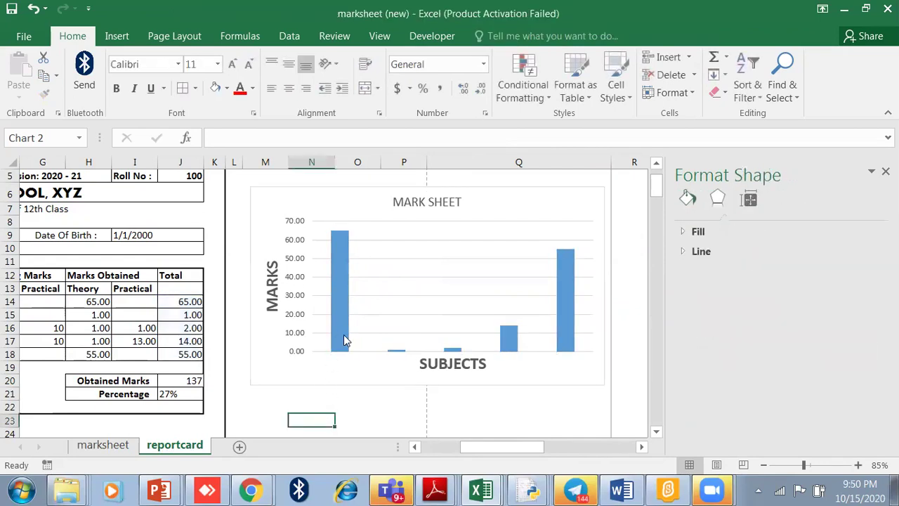
pyautogui.click(344, 335)
pyautogui.click(343, 336)
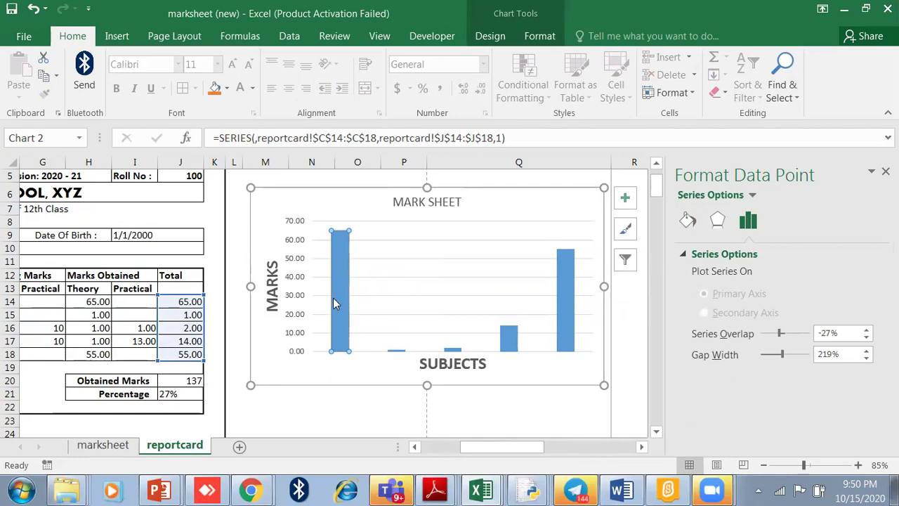
pyautogui.moveTo(340, 302)
pyautogui.click(344, 406)
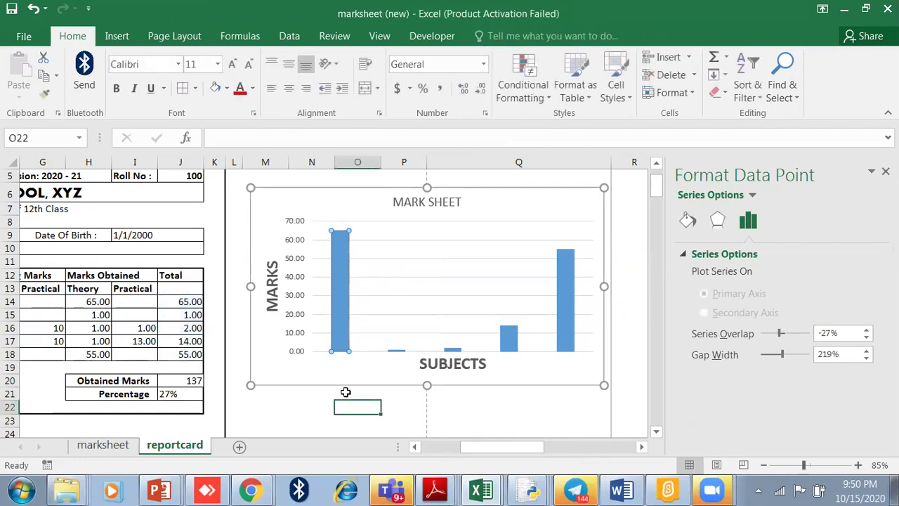
pyautogui.click(343, 337)
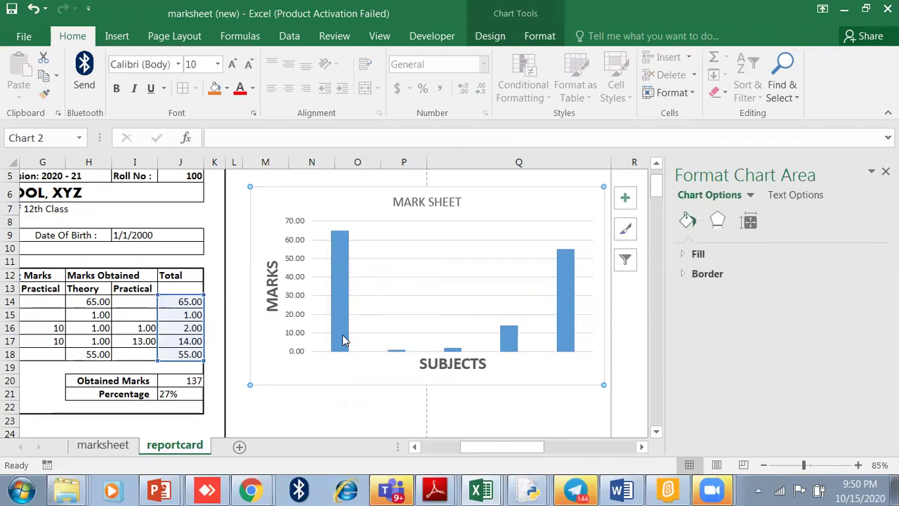
pyautogui.click(342, 335)
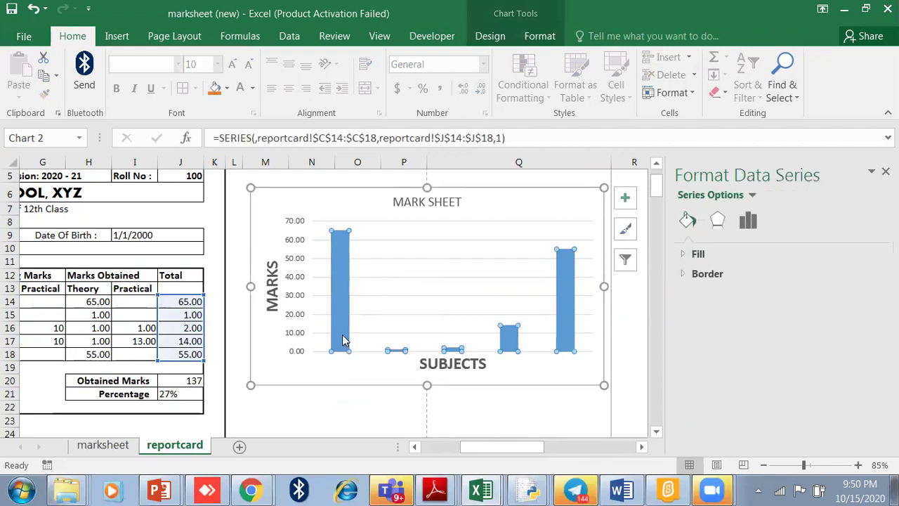
pyautogui.click(342, 335)
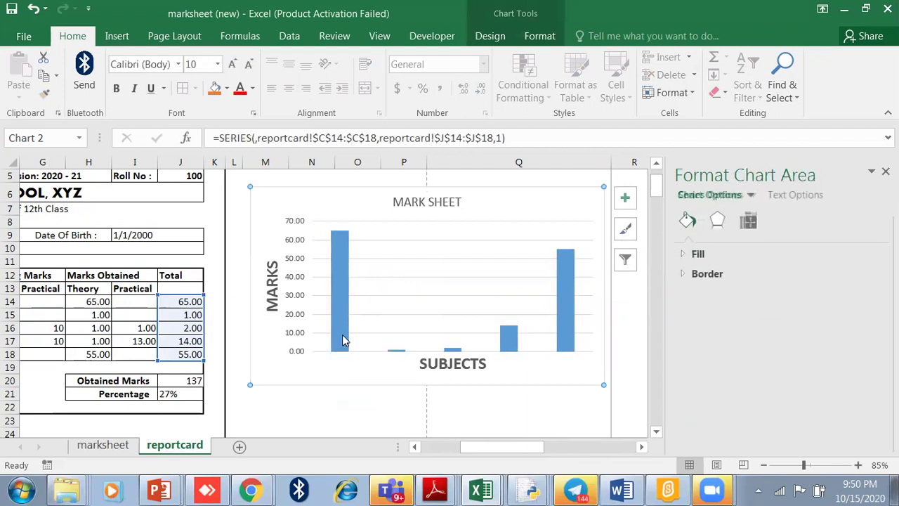
pyautogui.click(342, 335)
pyautogui.click(342, 334)
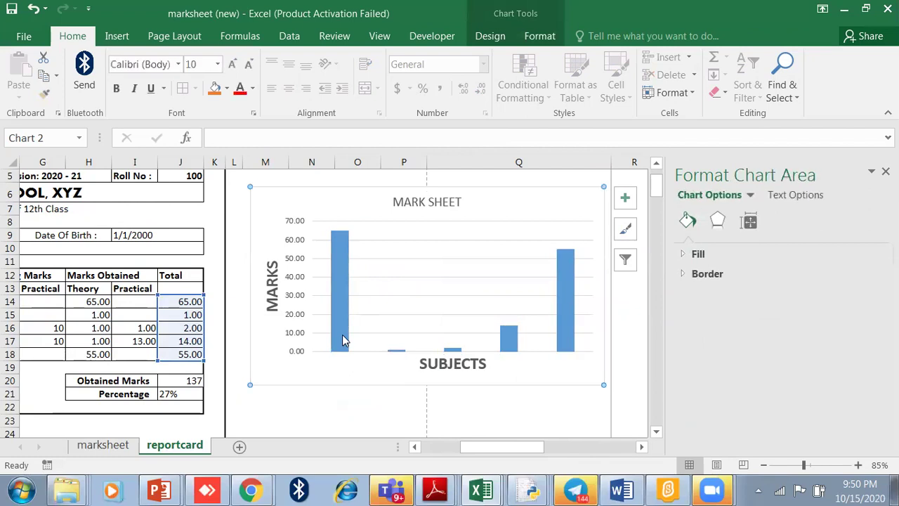
pyautogui.click(342, 334)
pyautogui.click(342, 335)
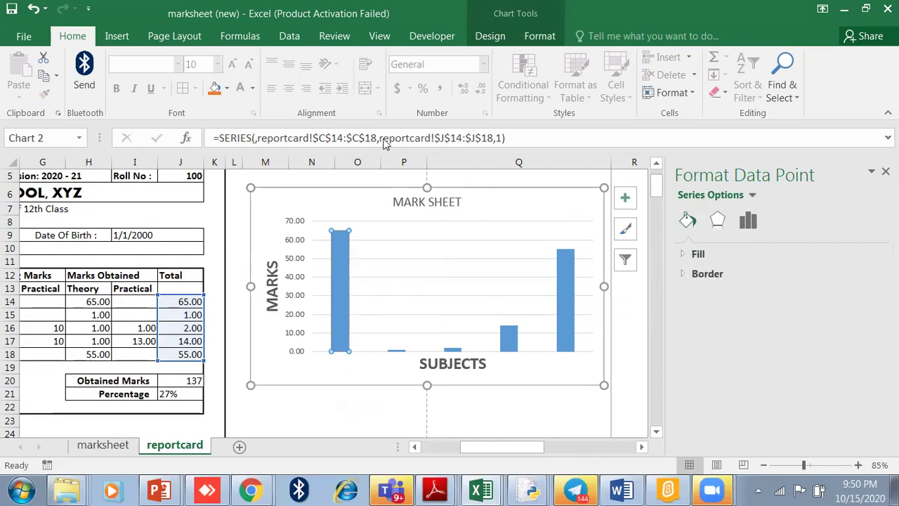
pyautogui.click(226, 88)
# Fill the first bar red, the second bar yellow and the third bar green
pyautogui.click(228, 227)
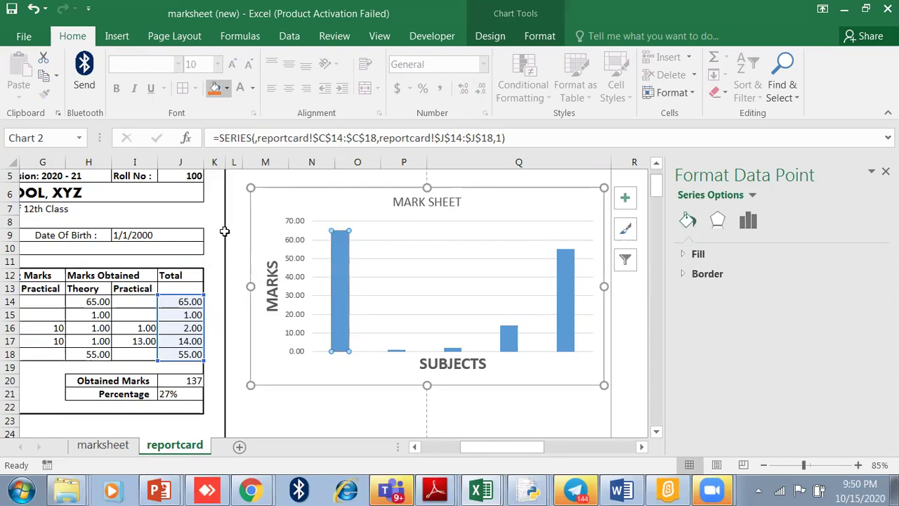
pyautogui.click(395, 350)
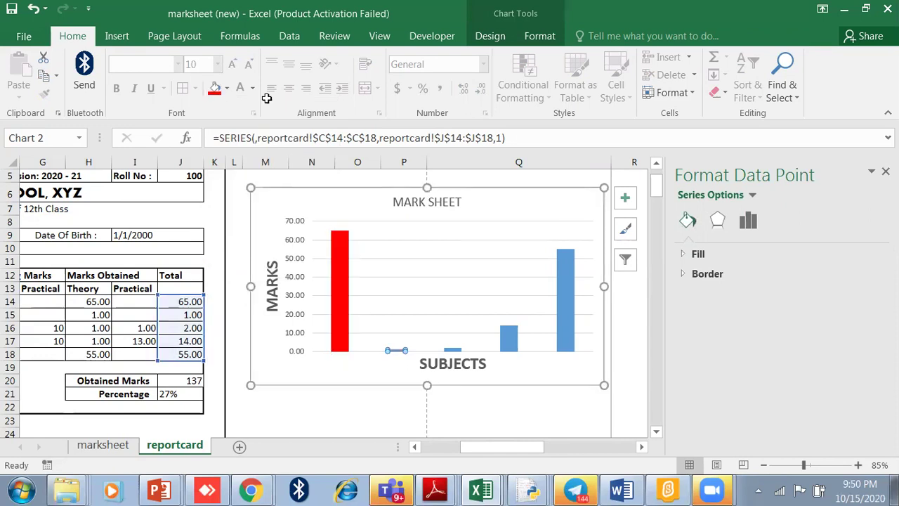
pyautogui.click(226, 88)
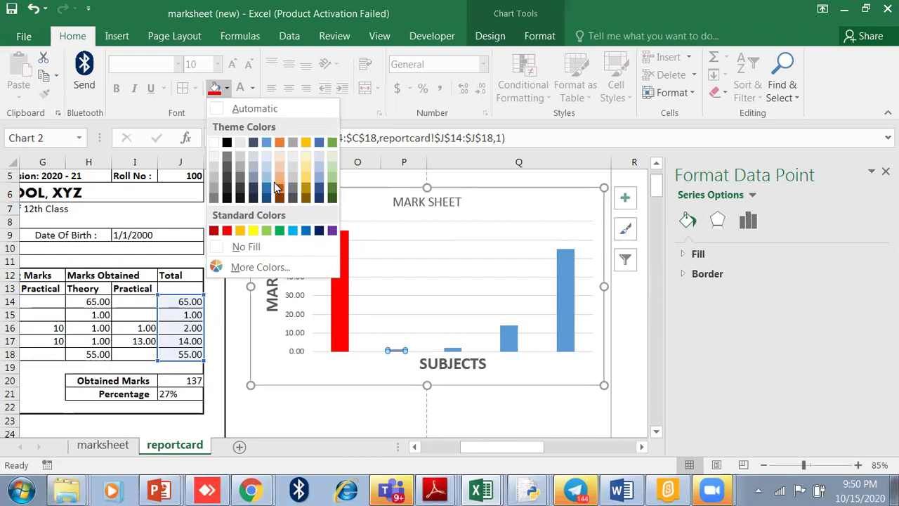
pyautogui.click(254, 231)
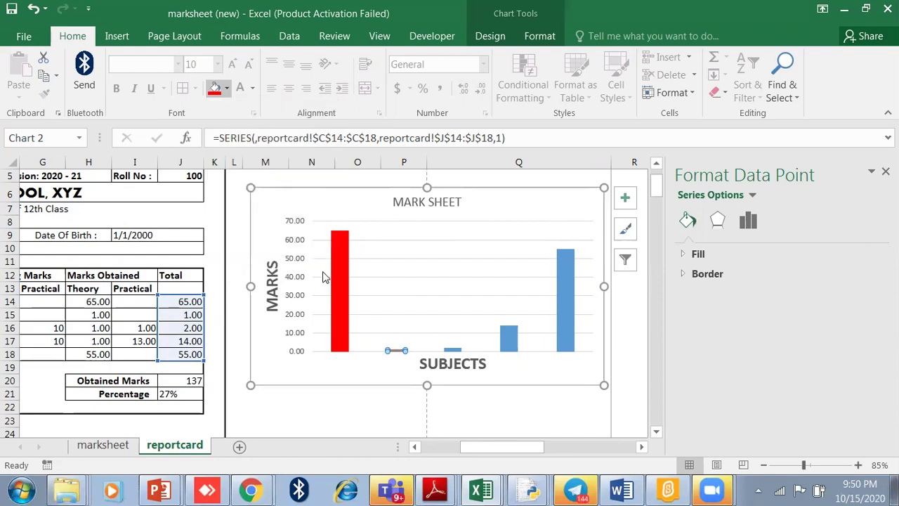
pyautogui.click(449, 349)
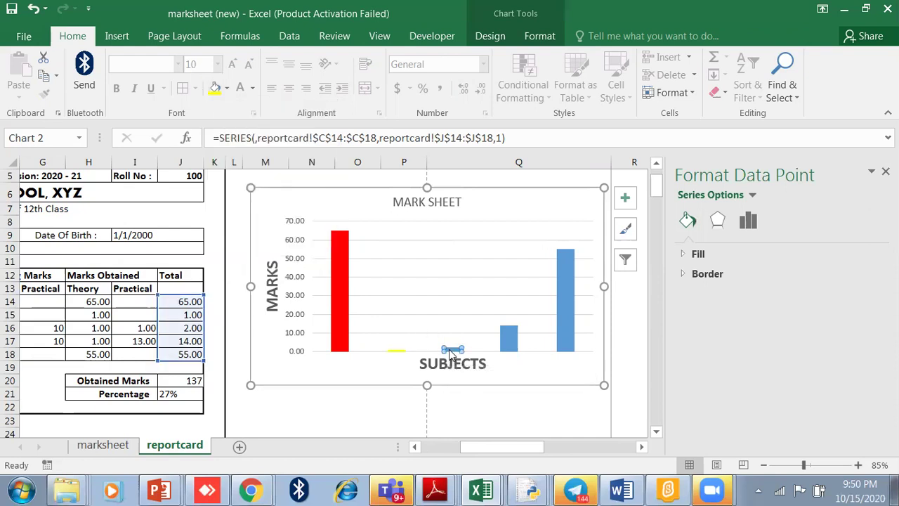
pyautogui.click(226, 88)
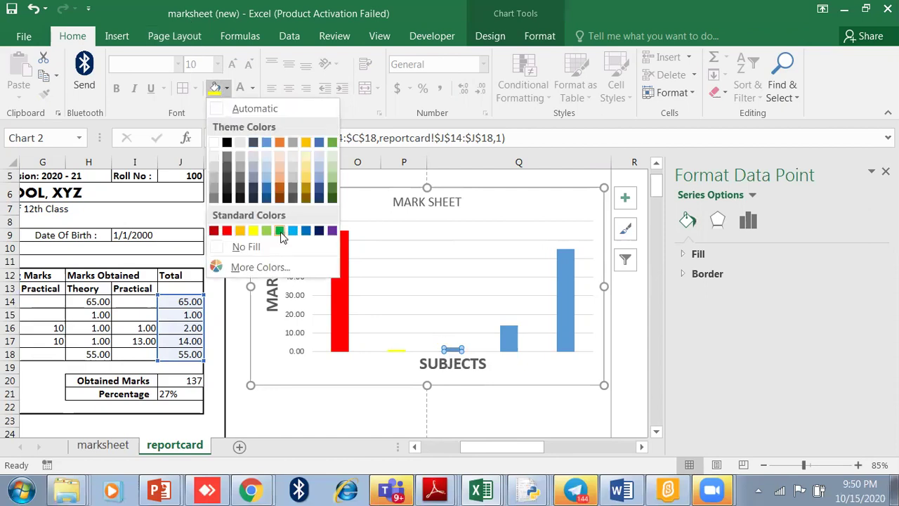
pyautogui.click(280, 231)
# Fill the fourth bar dark blue and the last bar (55) purple
pyautogui.click(507, 342)
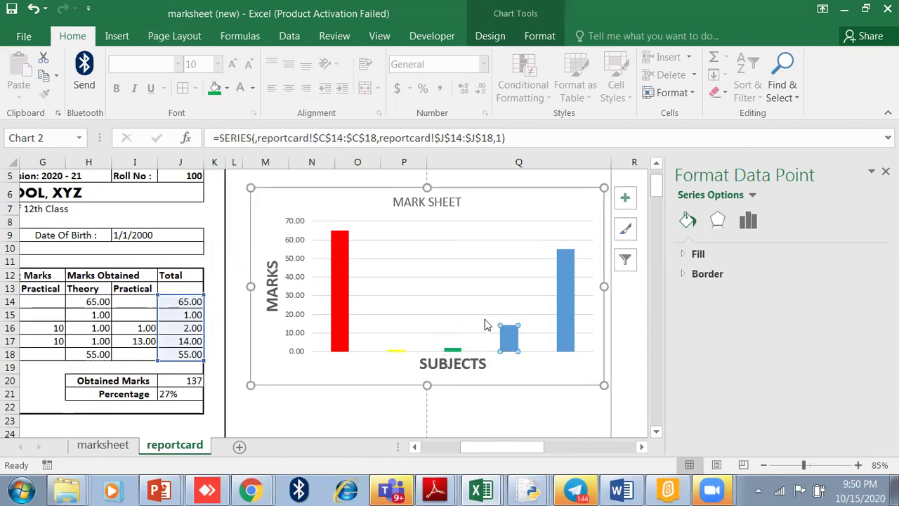
pyautogui.click(227, 87)
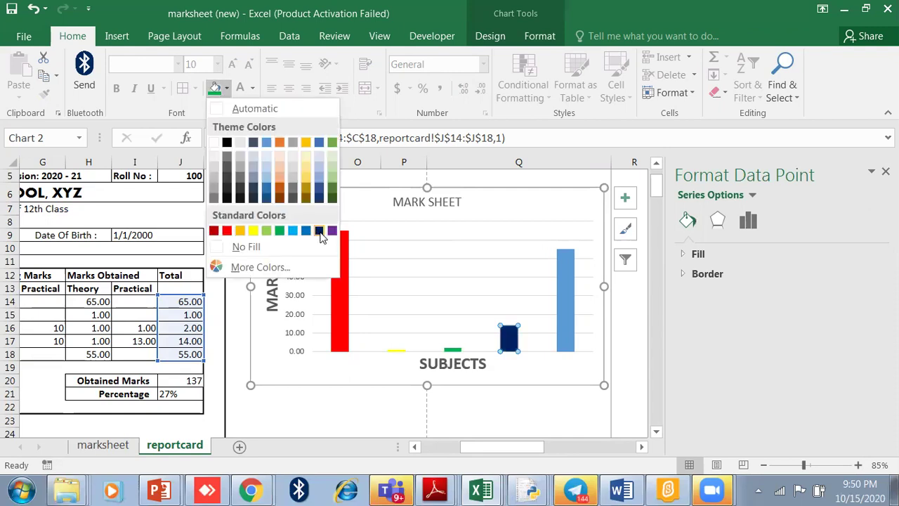
pyautogui.click(320, 232)
pyautogui.click(574, 327)
pyautogui.click(227, 89)
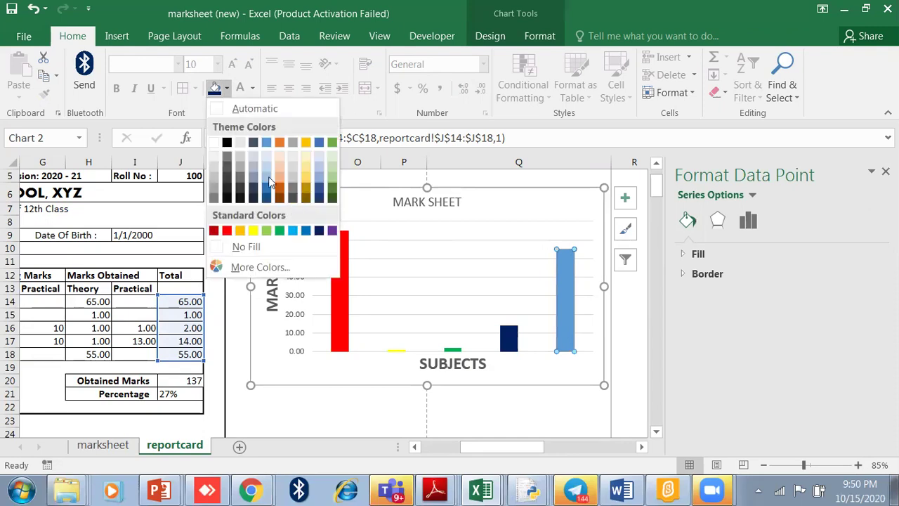
pyautogui.click(332, 231)
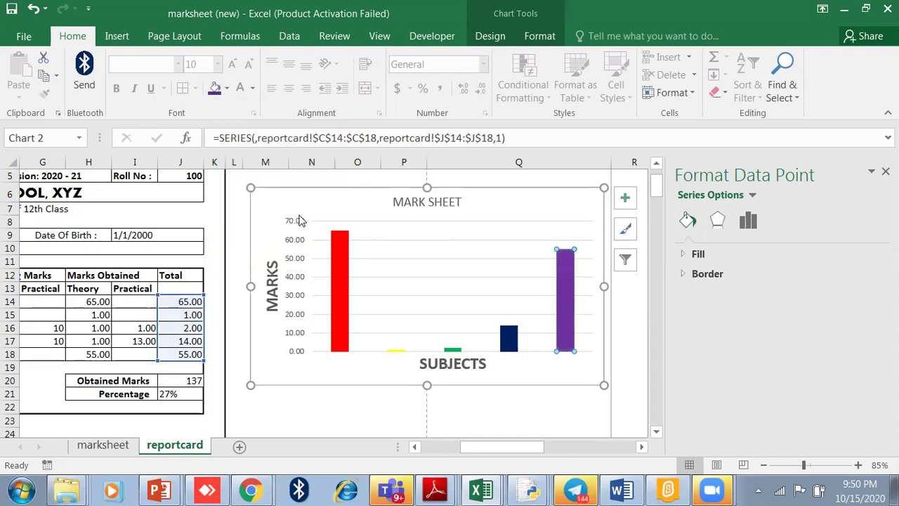
pyautogui.click(320, 415)
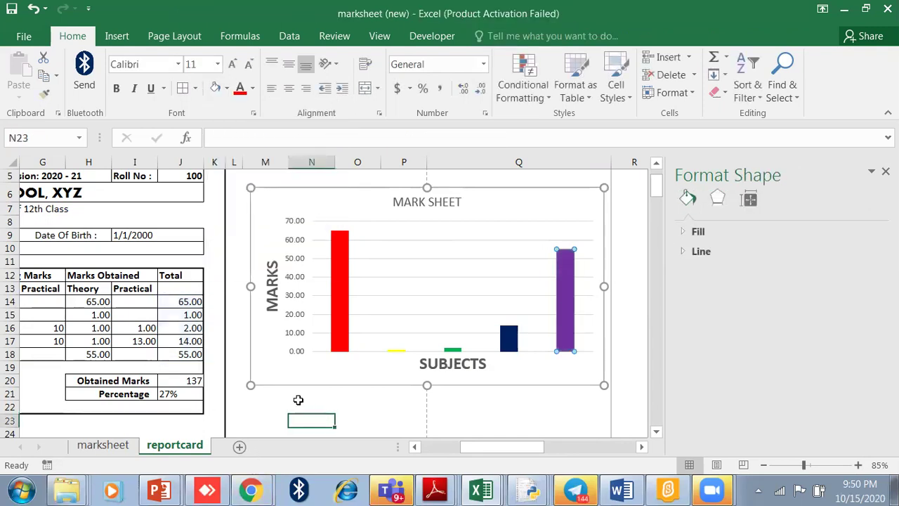
# Change the Roll No in cell J5 to 106
pyautogui.moveTo(515, 446); pyautogui.dragTo(472, 447)
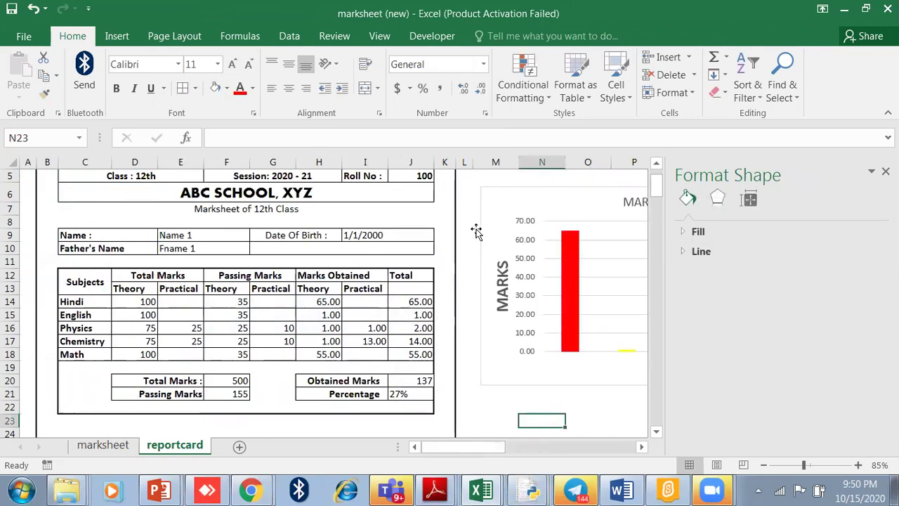
pyautogui.scroll(1, 476, 231)
pyautogui.click(413, 216)
pyautogui.doubleClick(413, 215)
pyautogui.press('BackSpace')
pyautogui.write('6')
pyautogui.press('Return')
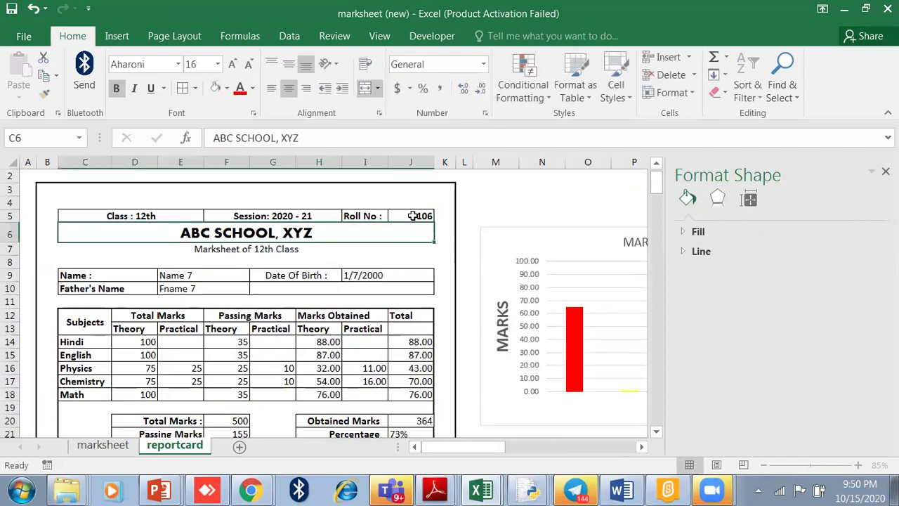
# Check the updated marks, totals and chart, then open the workbook's File Info page
pyautogui.moveTo(464, 447); pyautogui.dragTo(495, 444)
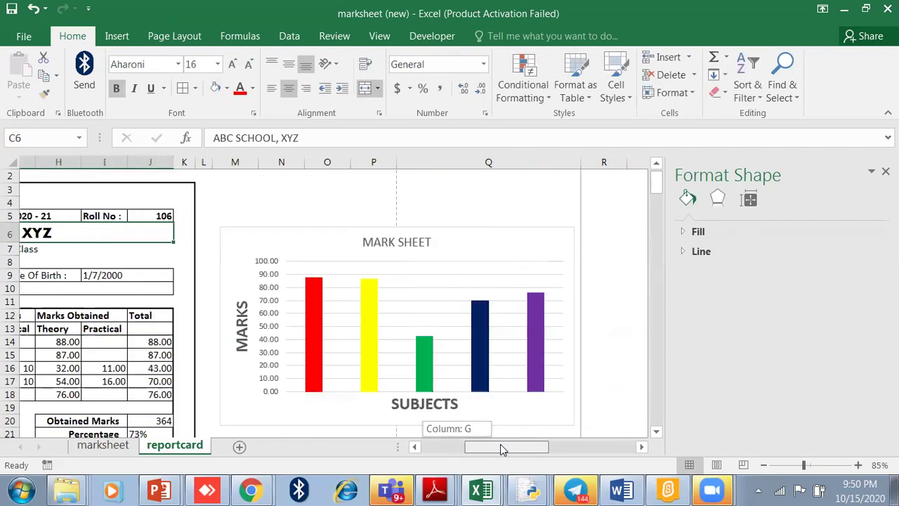
pyautogui.keyDown('ctrl'); pyautogui.scroll(-1, 198, 359); pyautogui.keyUp('ctrl')
pyautogui.keyDown('ctrl'); pyautogui.scroll(-1, 198, 360); pyautogui.keyUp('ctrl')
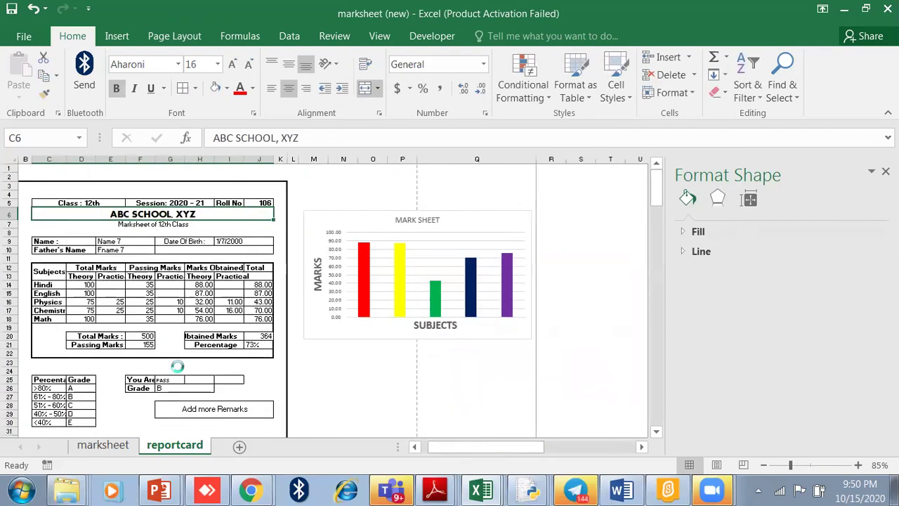
pyautogui.keyDown('ctrl'); pyautogui.scroll(-1, 198, 360); pyautogui.keyUp('ctrl')
pyautogui.keyDown('ctrl'); pyautogui.scroll(1, 312, 430); pyautogui.keyUp('ctrl')
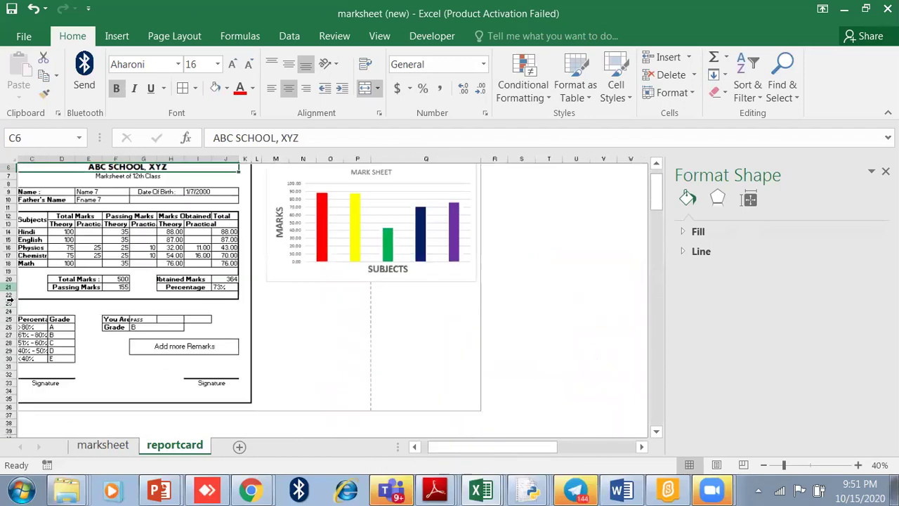
pyautogui.keyDown('ctrl'); pyautogui.scroll(1, 312, 430); pyautogui.keyUp('ctrl')
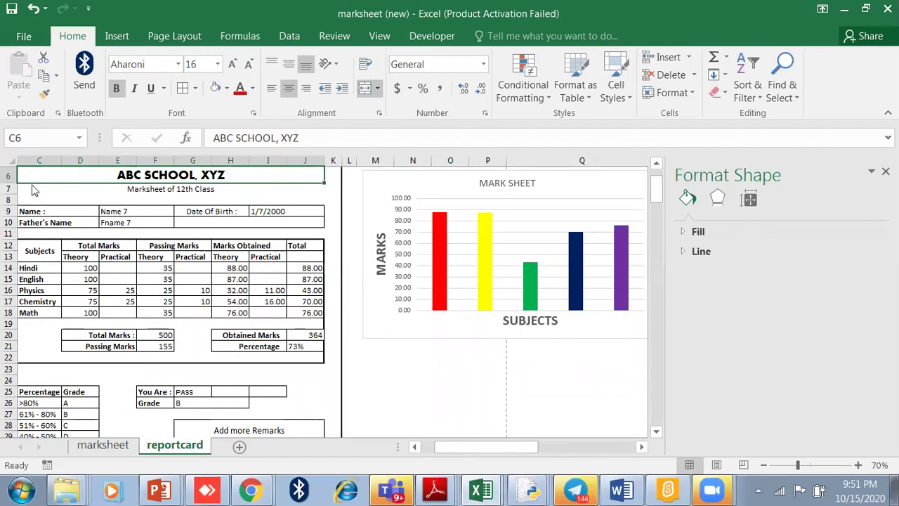
pyautogui.hotkey('alt', 'f')
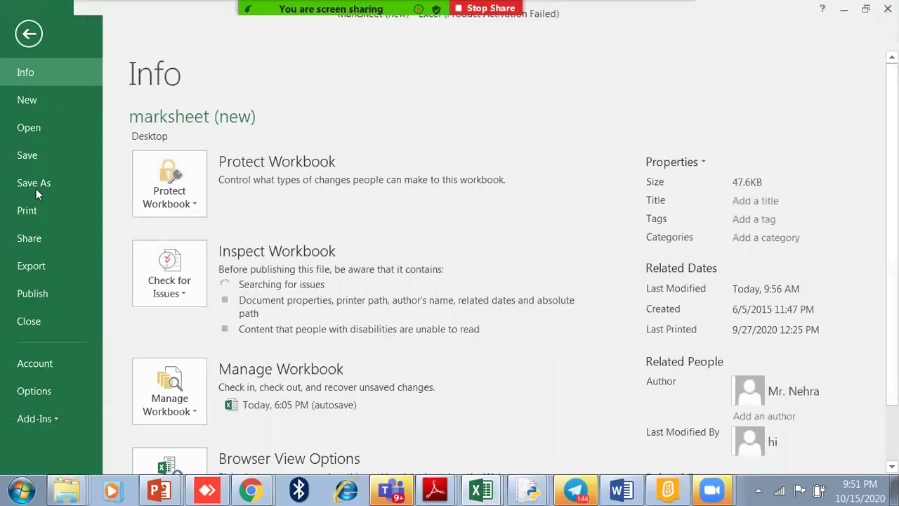
# Save the report card to the Desktop as the PDF 'marksheet (new)', replacing the existing file
pyautogui.click(38, 176)
pyautogui.click(178, 277)
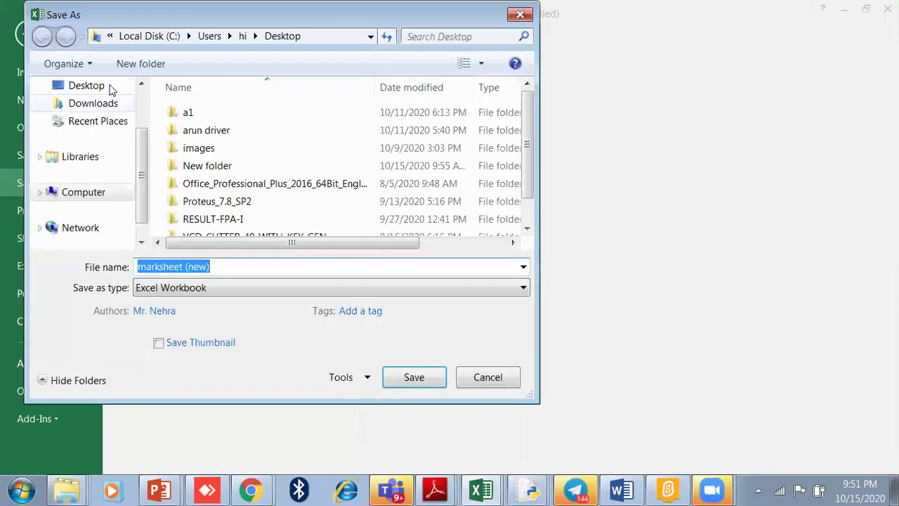
pyautogui.scroll(-2, 105, 90)
pyautogui.moveTo(144, 178); pyautogui.dragTo(141, 116)
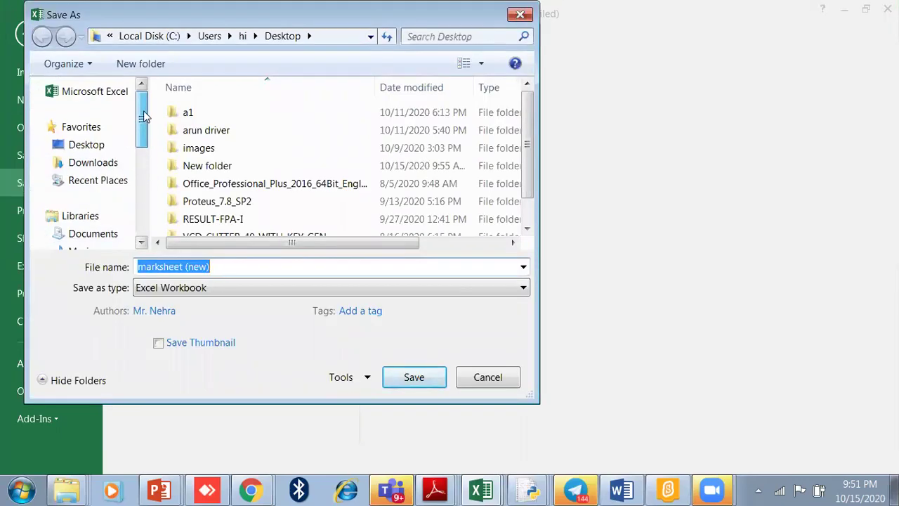
pyautogui.click(98, 144)
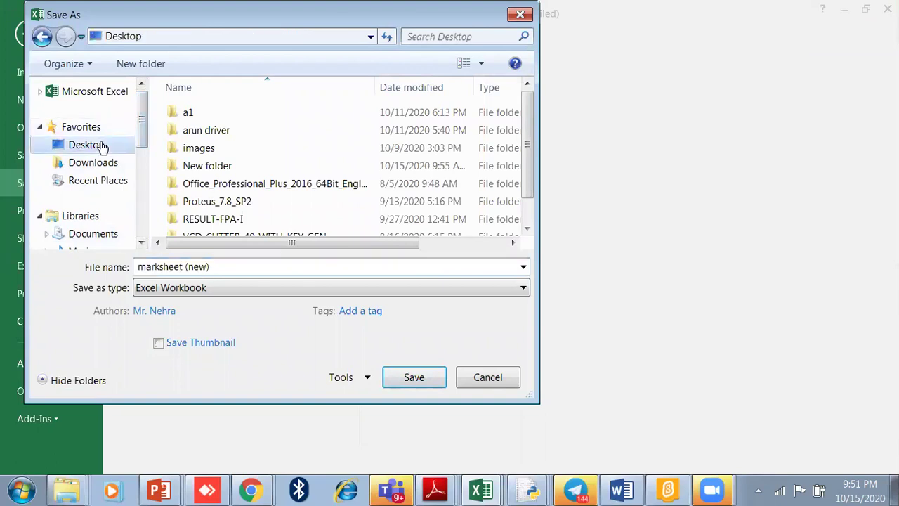
pyautogui.click(197, 289)
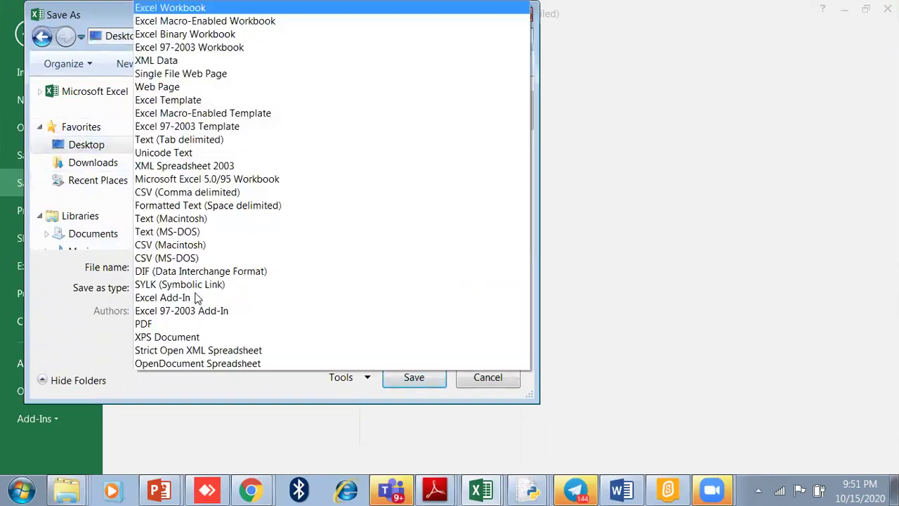
pyautogui.click(168, 323)
pyautogui.click(407, 446)
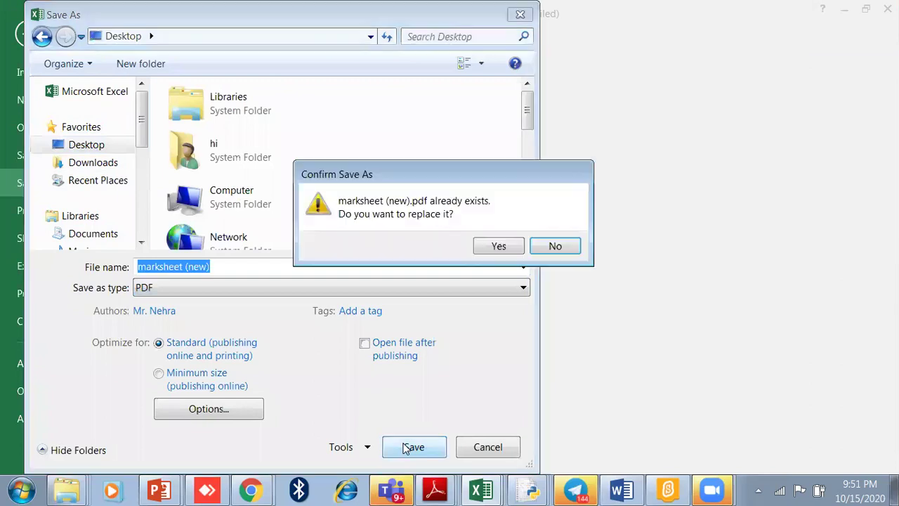
pyautogui.click(479, 246)
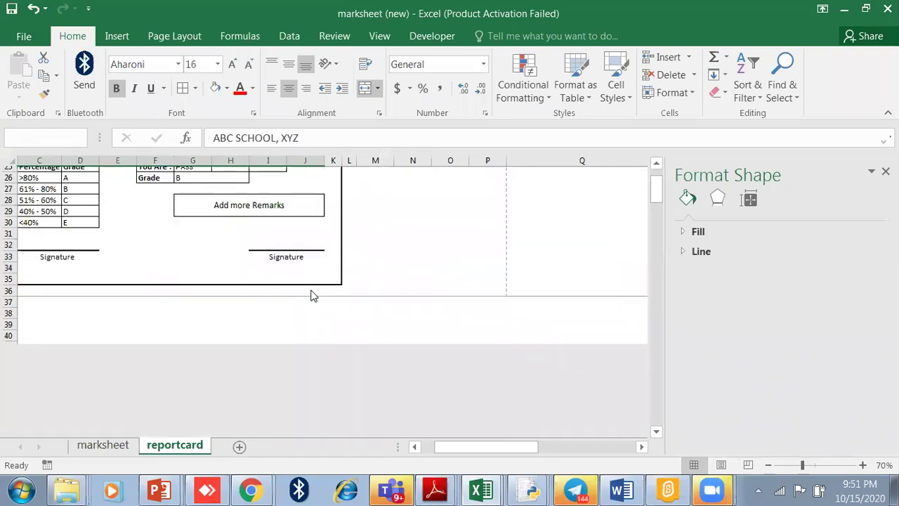
# Zoom over the finished roll-106 report card and chart, then show File Explorer's recent locations
pyautogui.keyDown('ctrl'); pyautogui.scroll(-2, 390, 274); pyautogui.keyUp('ctrl')
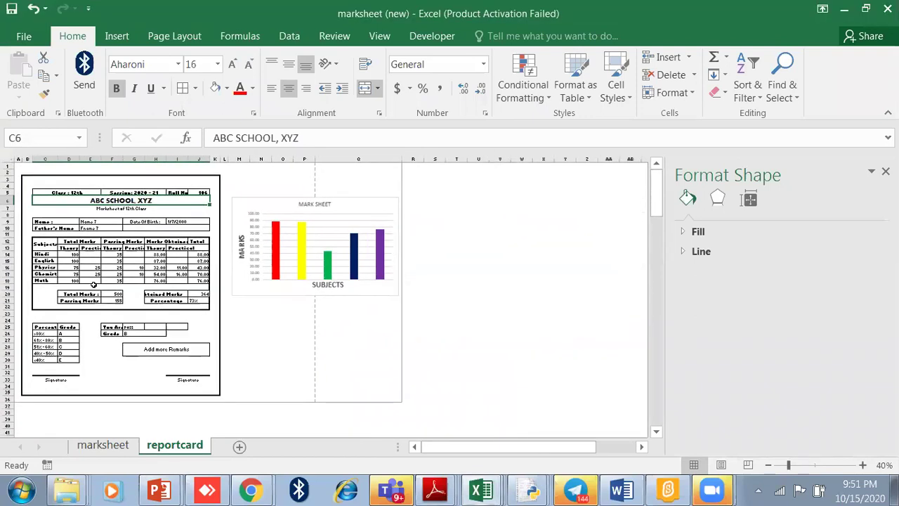
pyautogui.keyDown('ctrl'); pyautogui.scroll(3, 125, 241); pyautogui.keyUp('ctrl')
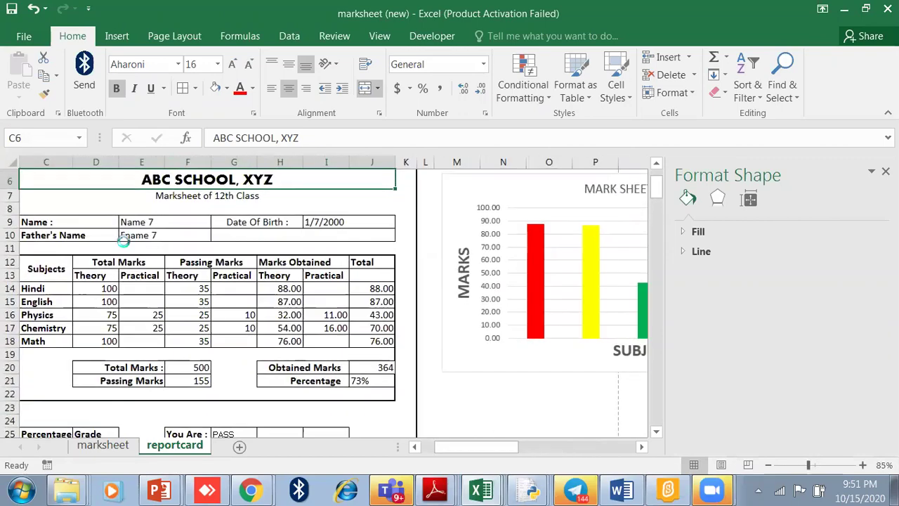
pyautogui.keyDown('ctrl'); pyautogui.scroll(-2, 123, 241); pyautogui.keyUp('ctrl')
pyautogui.scroll(-1, 211, 277)
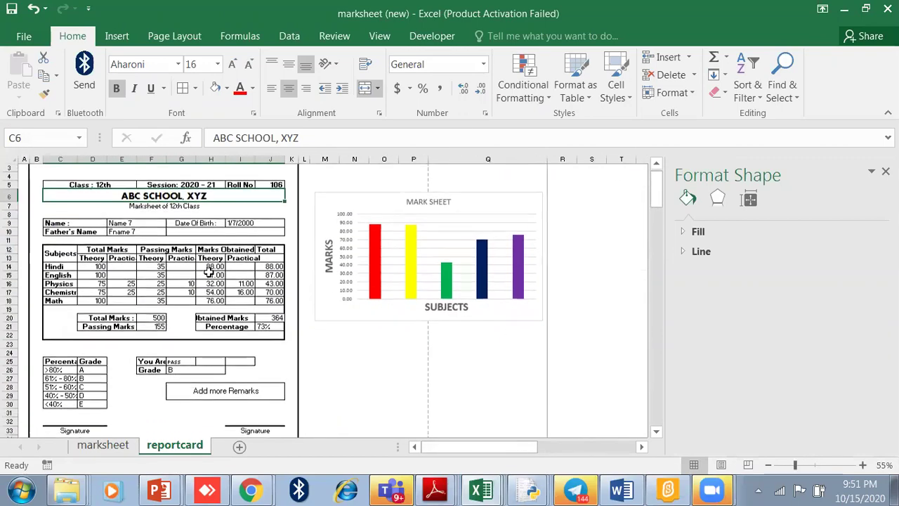
pyautogui.scroll(-5, 210, 271)
pyautogui.scroll(4, 199, 302)
pyautogui.scroll(1, 224, 301)
pyautogui.scroll(1, 225, 301)
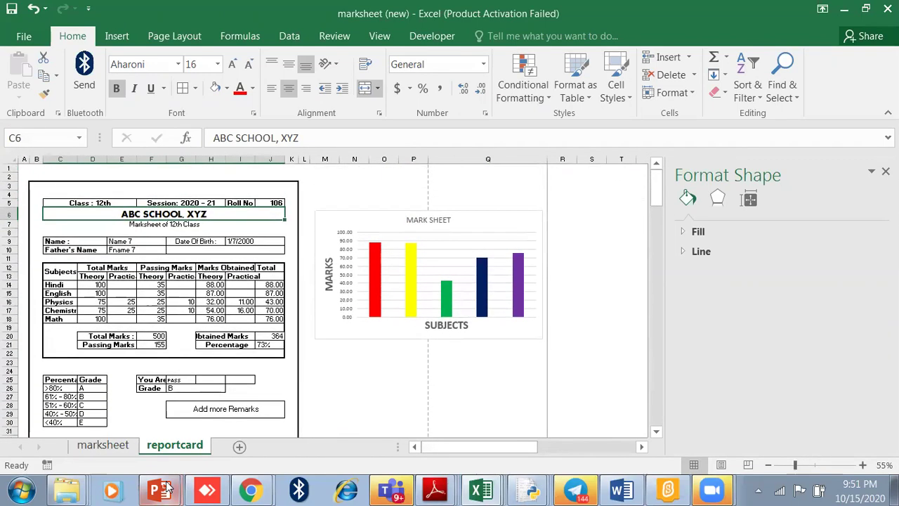
pyautogui.rightClick(67, 489)
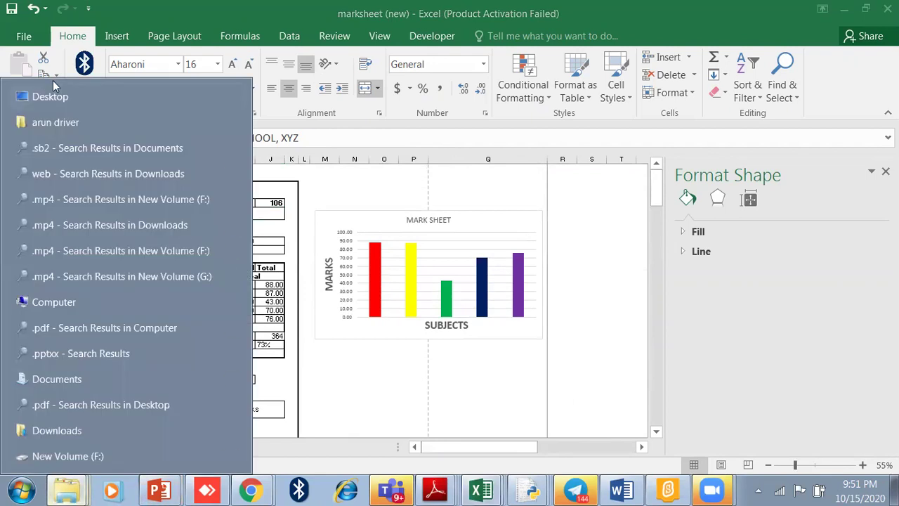
# Open marksheet (new).pdf from the Desktop in Adobe Reader to check it, then close it
pyautogui.click(50, 96)
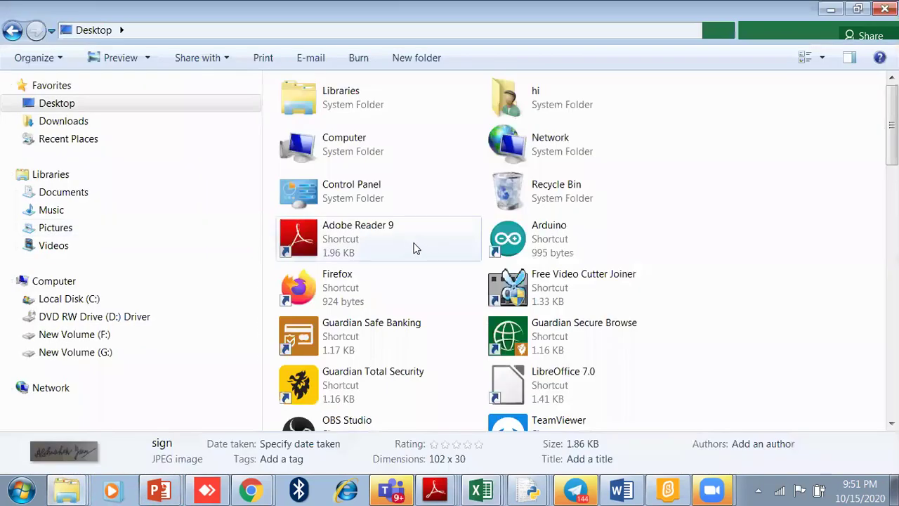
pyautogui.click(414, 247)
pyautogui.press('m')
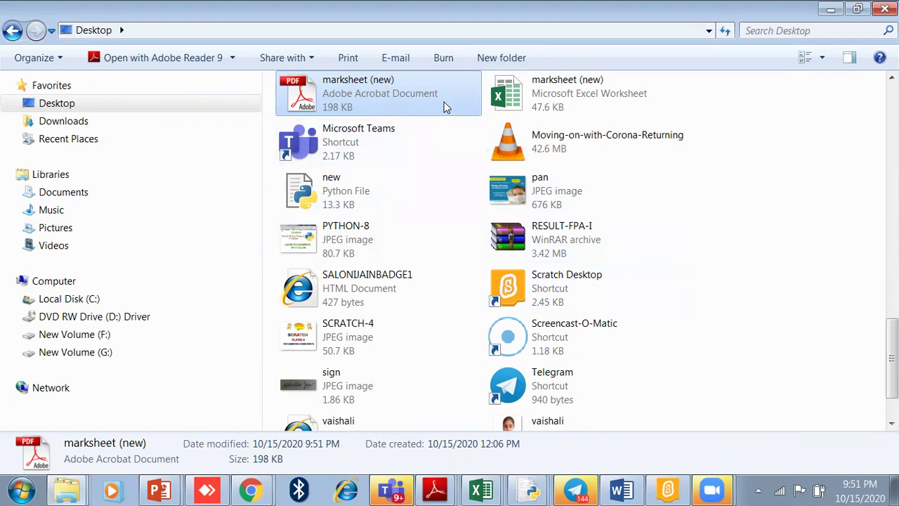
pyautogui.rightClick(386, 90)
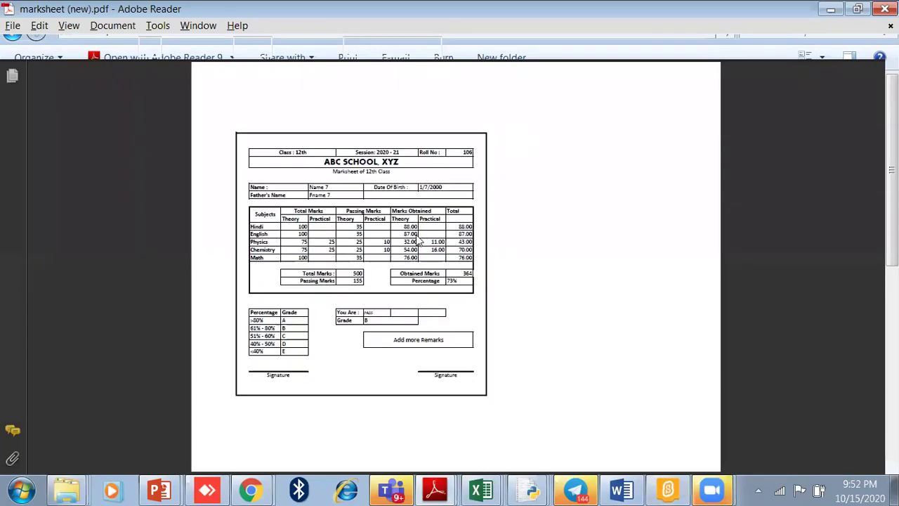
pyautogui.click(885, 9)
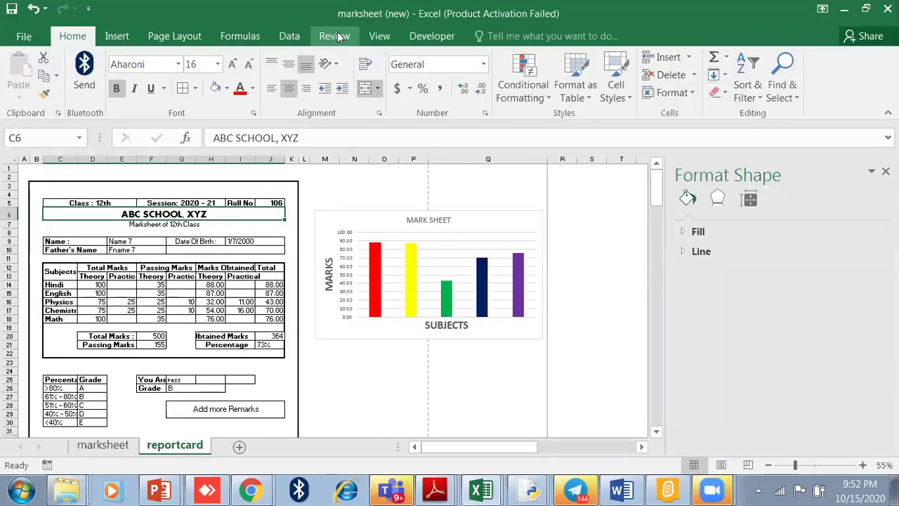
# Switch to Page Break Preview and extend page one to include the chart
pyautogui.click(377, 35)
pyautogui.click(67, 81)
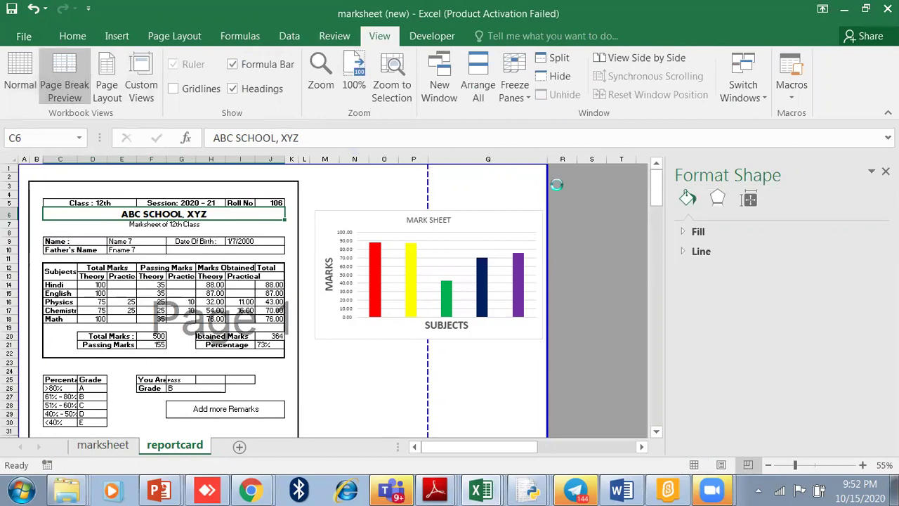
pyautogui.moveTo(545, 181); pyautogui.dragTo(547, 181)
# Export the workbook as marksheet (new).pdf on the Desktop, replacing the existing PDF
pyautogui.click(35, 28)
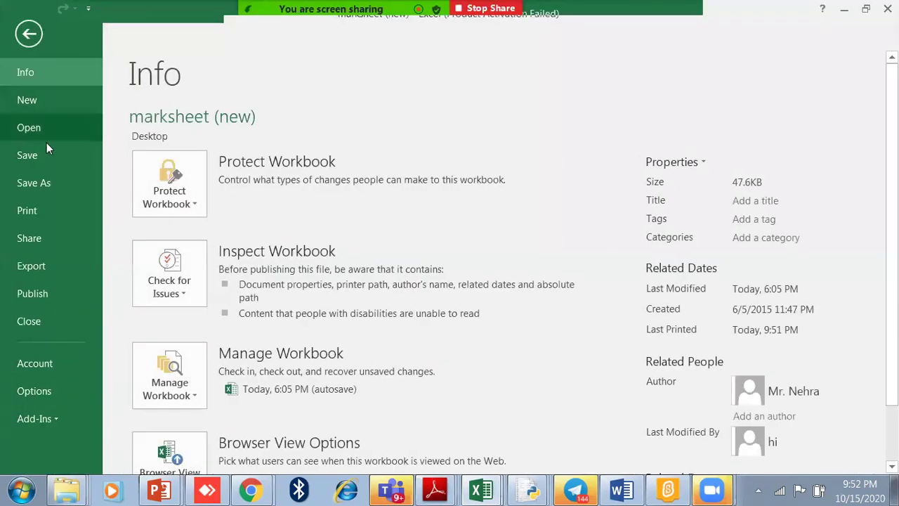
pyautogui.click(46, 183)
pyautogui.click(190, 261)
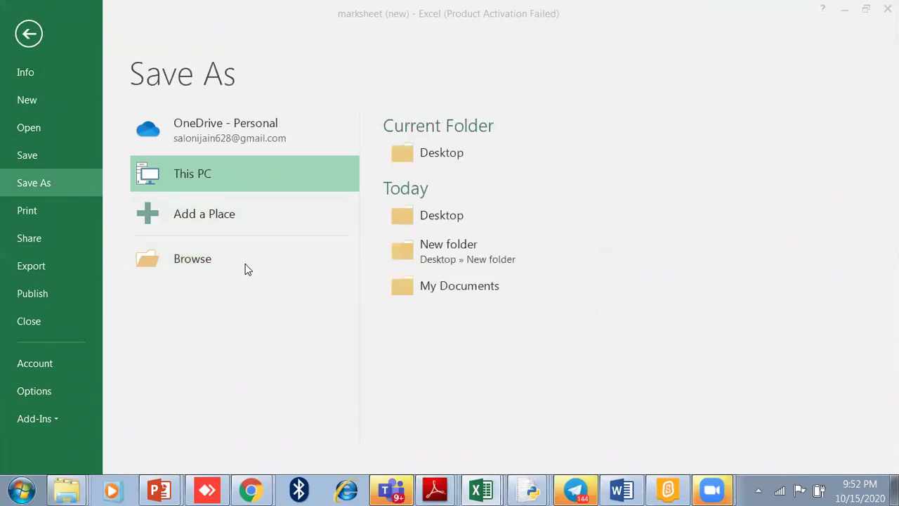
pyautogui.click(295, 287)
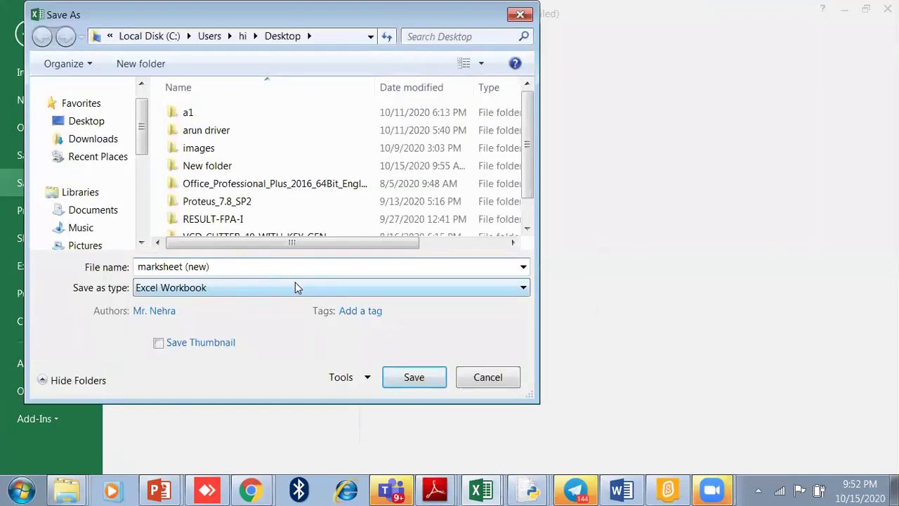
pyautogui.click(294, 325)
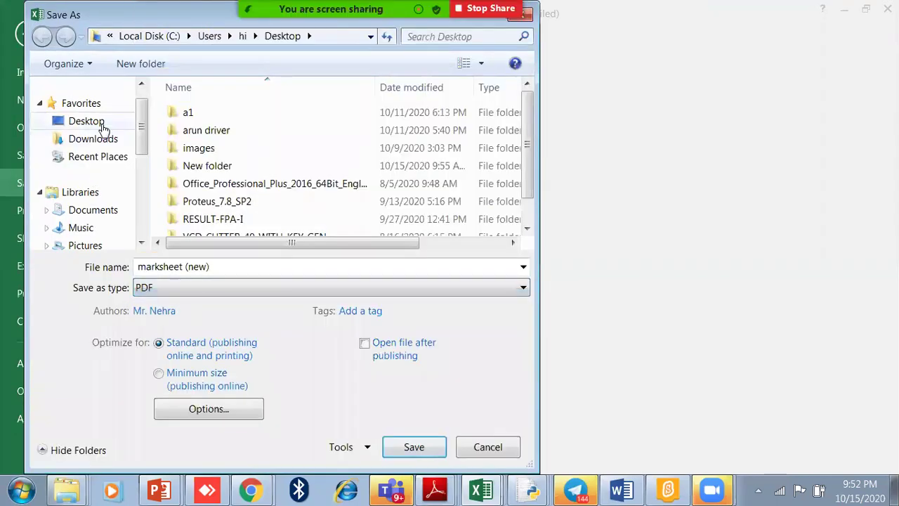
pyautogui.click(98, 123)
pyautogui.click(440, 449)
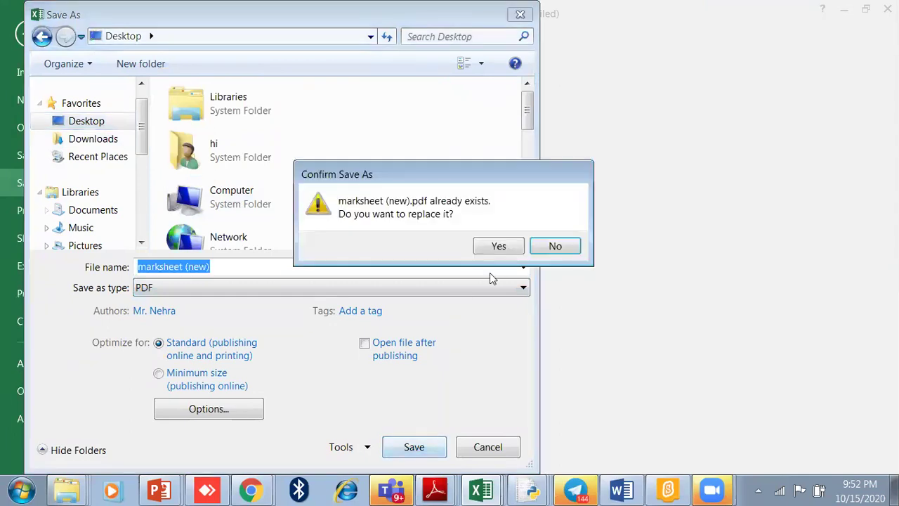
pyautogui.click(503, 245)
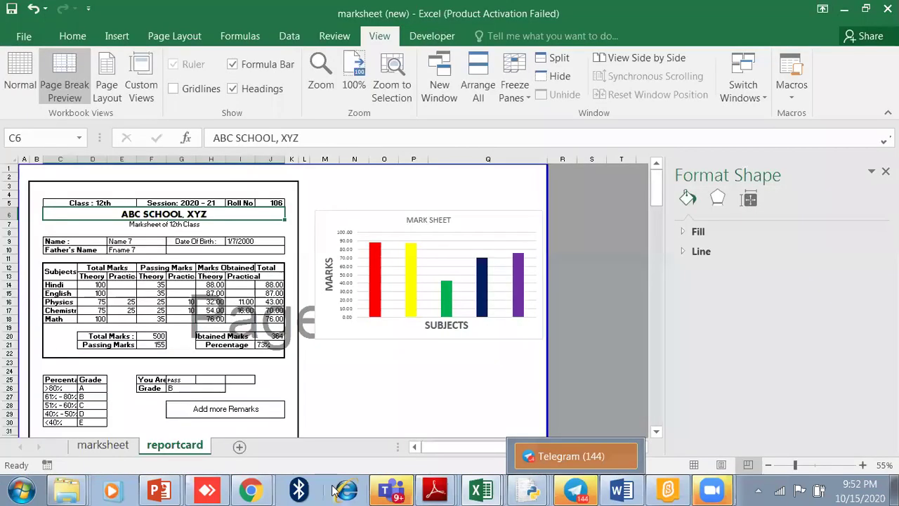
# Open marksheet (new).pdf from the Desktop and view the full page width to check it
pyautogui.rightClick(67, 489)
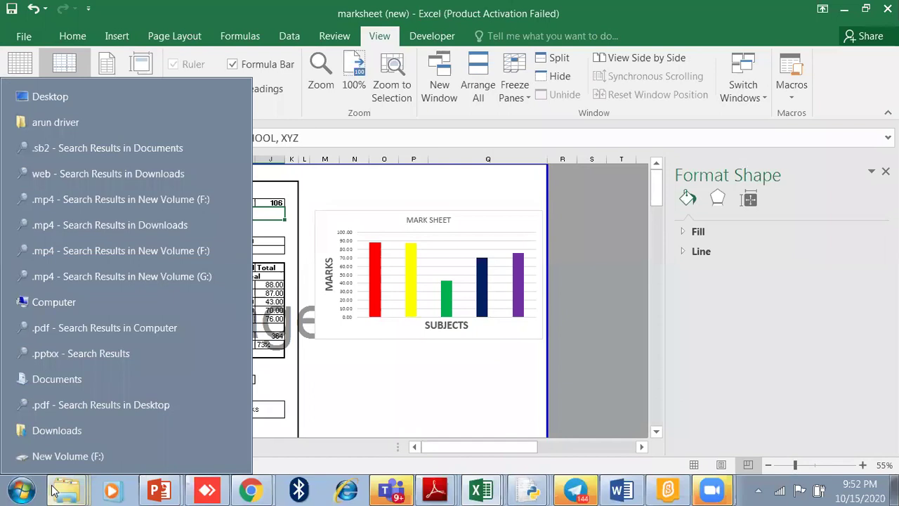
pyautogui.click(28, 96)
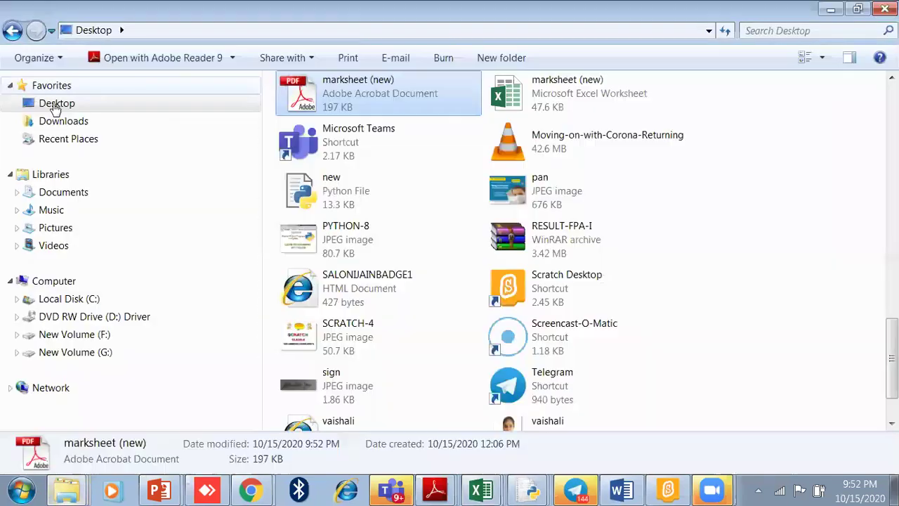
pyautogui.doubleClick(393, 110)
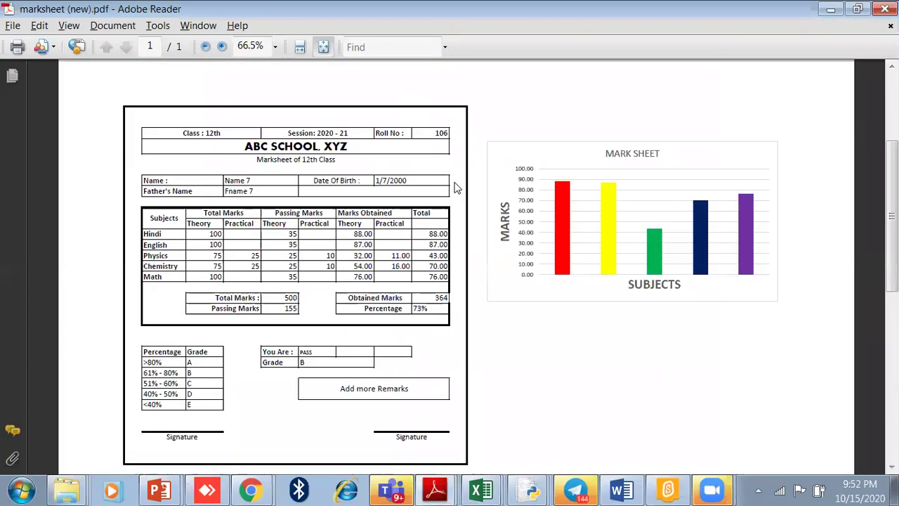
pyautogui.scroll(2, 452, 134)
pyautogui.scroll(1, 439, 147)
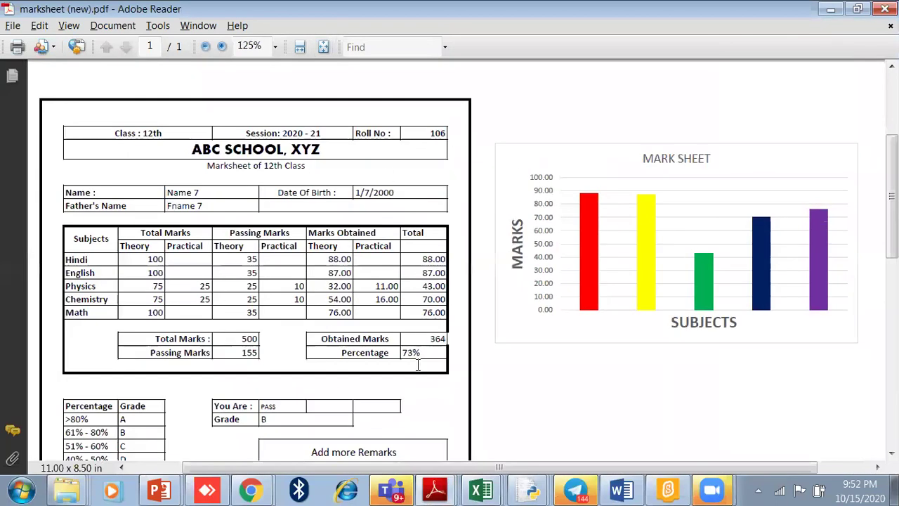
pyautogui.scroll(-1, 610, 288)
pyautogui.hotkey('ctrl', '2')
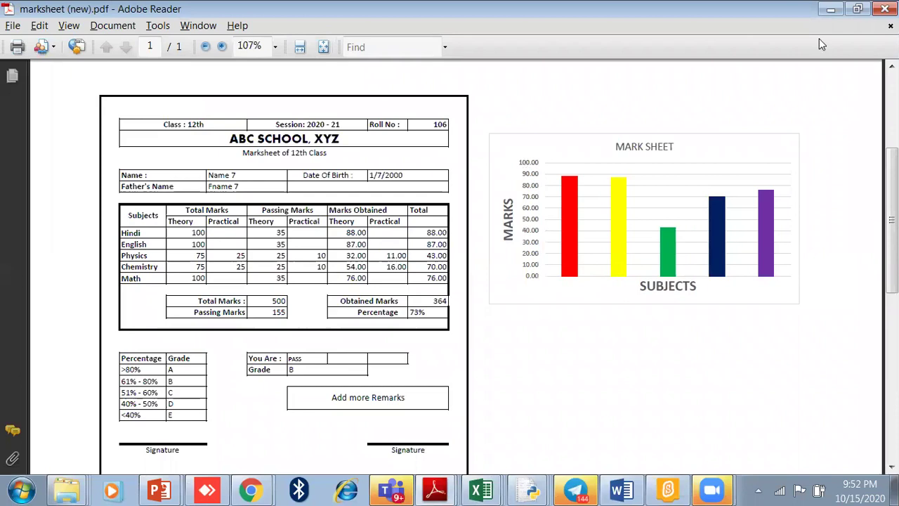
# Close Adobe Reader and return to the Excel workbook
pyautogui.click(885, 8)
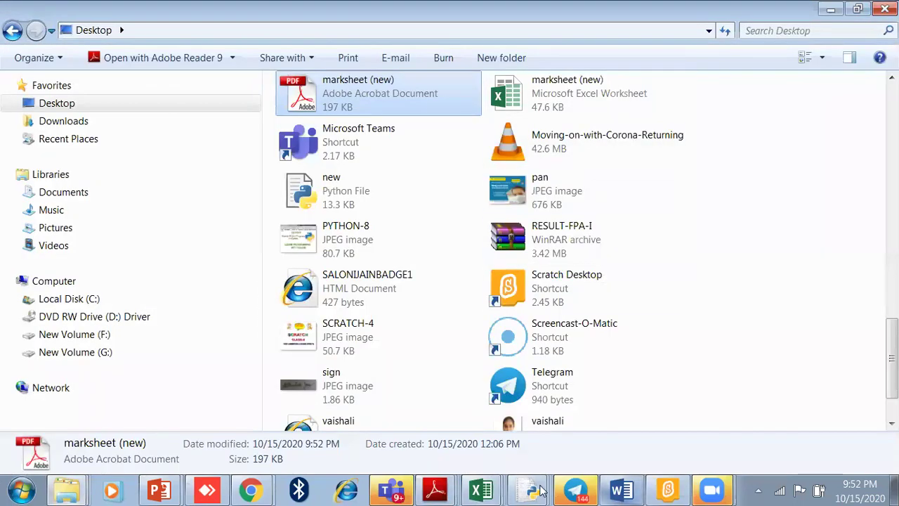
pyautogui.click(472, 490)
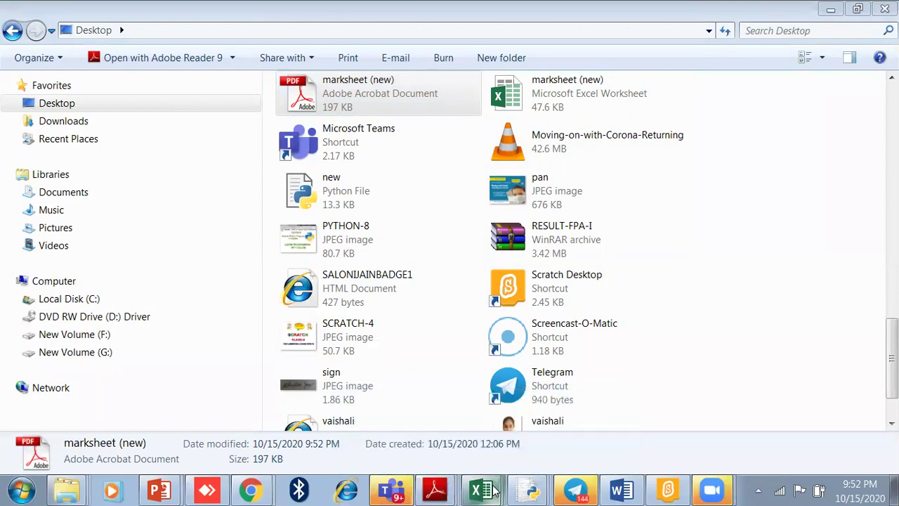
pyautogui.click(830, 8)
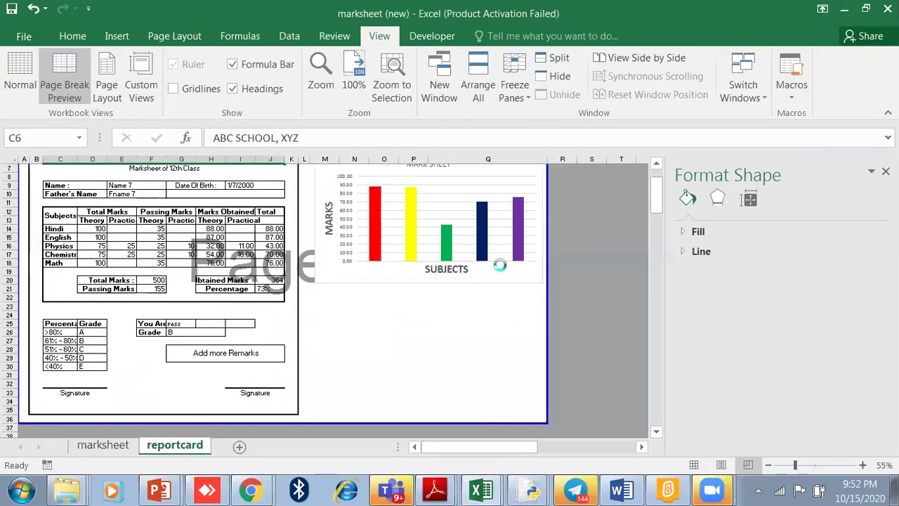
pyautogui.scroll(2, 483, 202)
pyautogui.scroll(3, 451, 244)
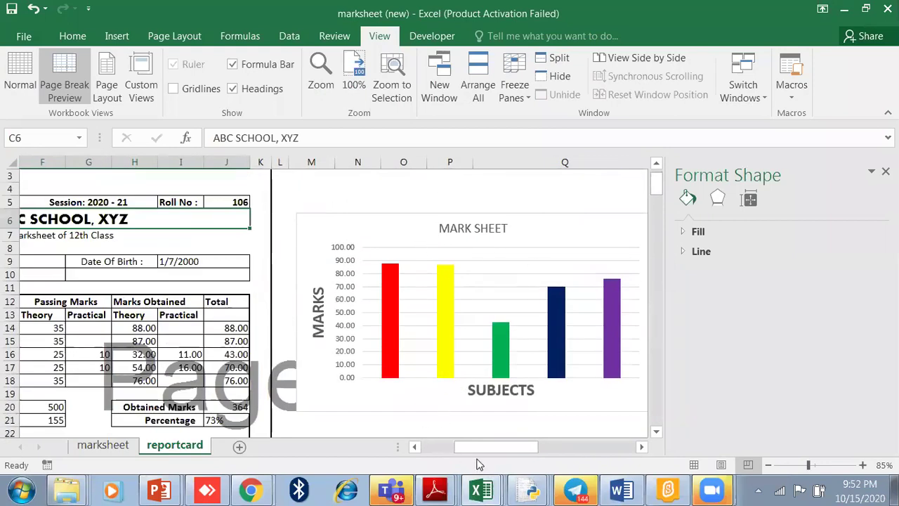
pyautogui.moveTo(478, 447); pyautogui.dragTo(455, 449)
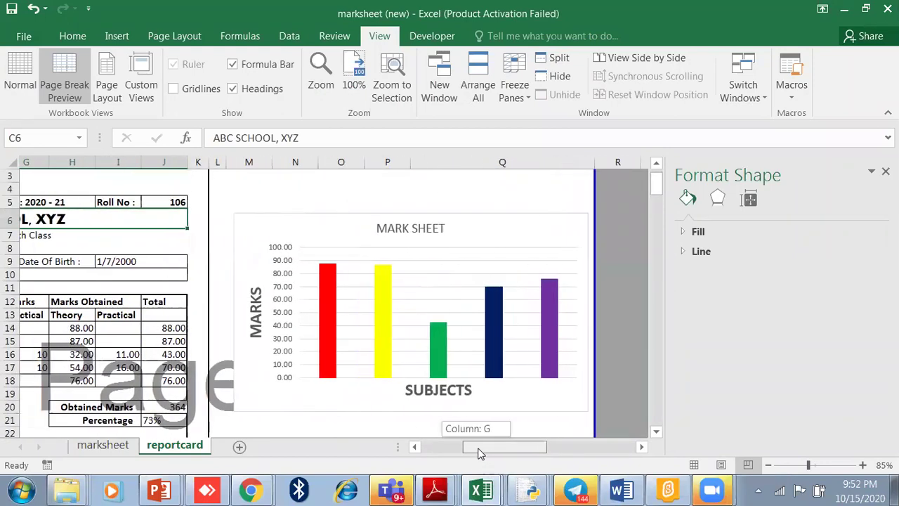
pyautogui.scroll(-2, 171, 258)
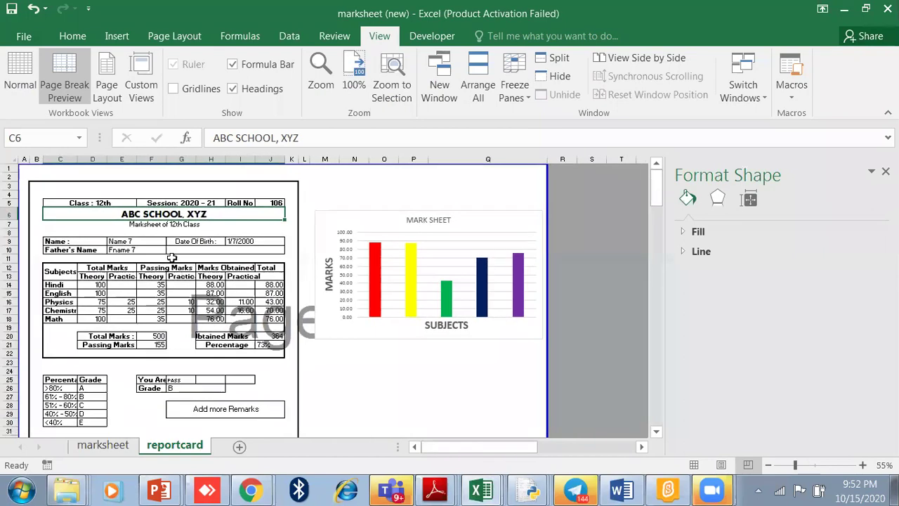
# Change the Roll No in J5 to 108, then 109, then 110
pyautogui.click(278, 203)
pyautogui.write('108')
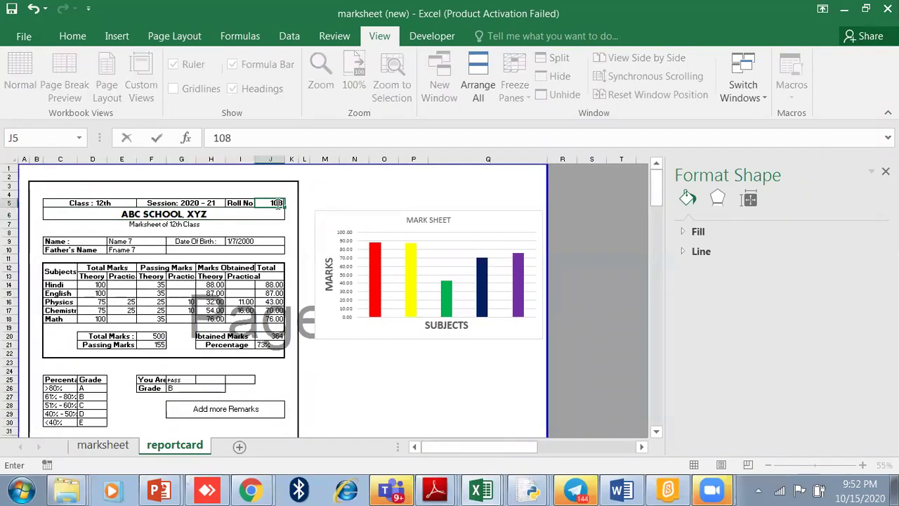
pyautogui.press('Return')
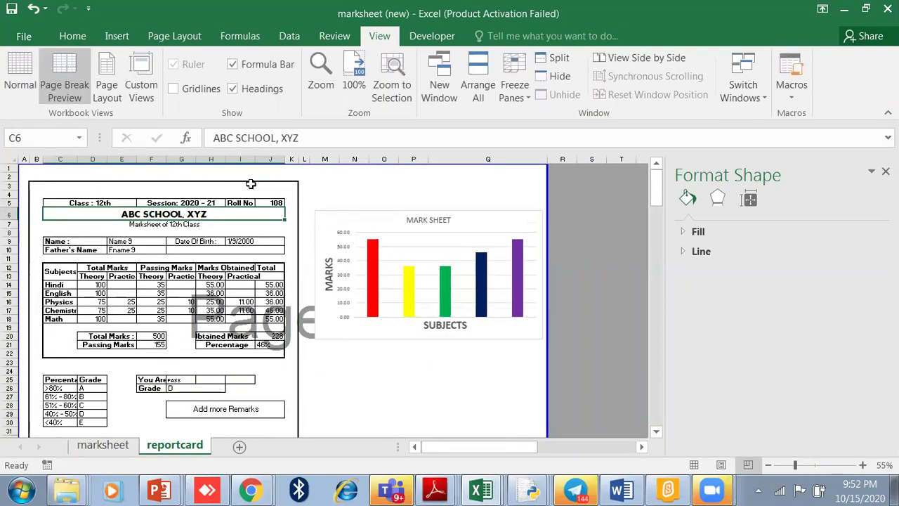
pyautogui.click(268, 201)
pyautogui.write('1')
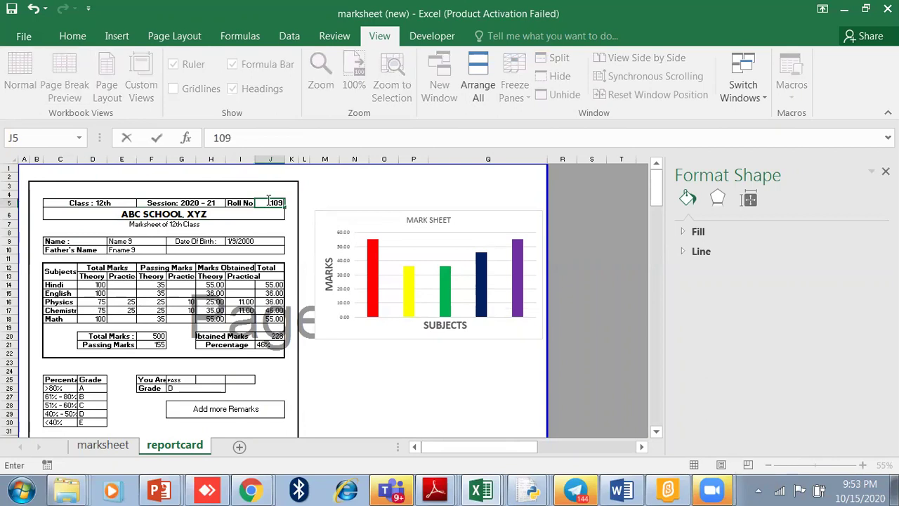
pyautogui.press('Return')
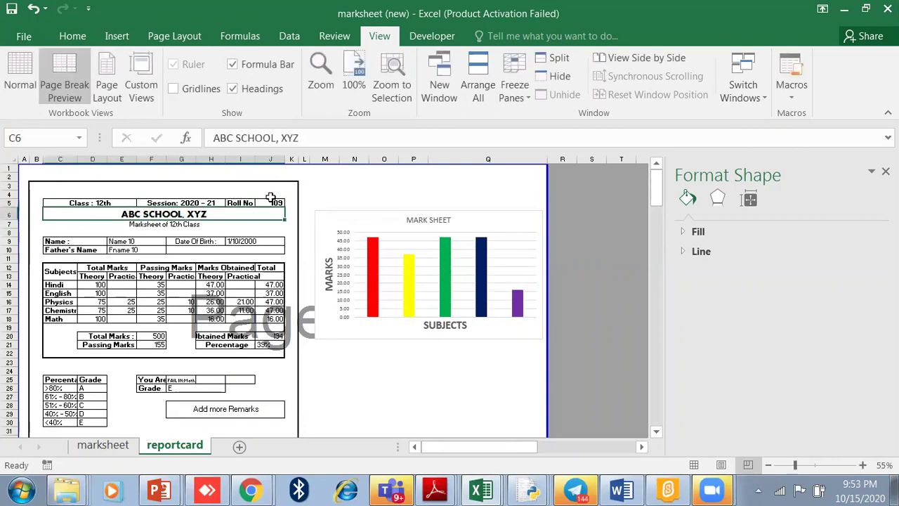
pyautogui.click(270, 200)
pyautogui.write('110')
pyautogui.press('Return')
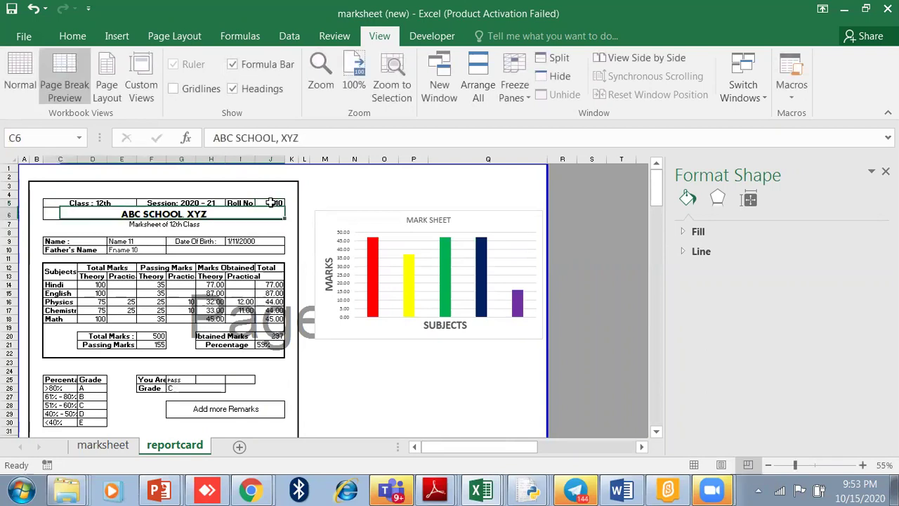
# Review roll 110's updated report card and chart, glancing at the marksheet sheet before returning
pyautogui.scroll(-3, 368, 276)
pyautogui.scroll(-2, 368, 291)
pyautogui.scroll(5, 364, 299)
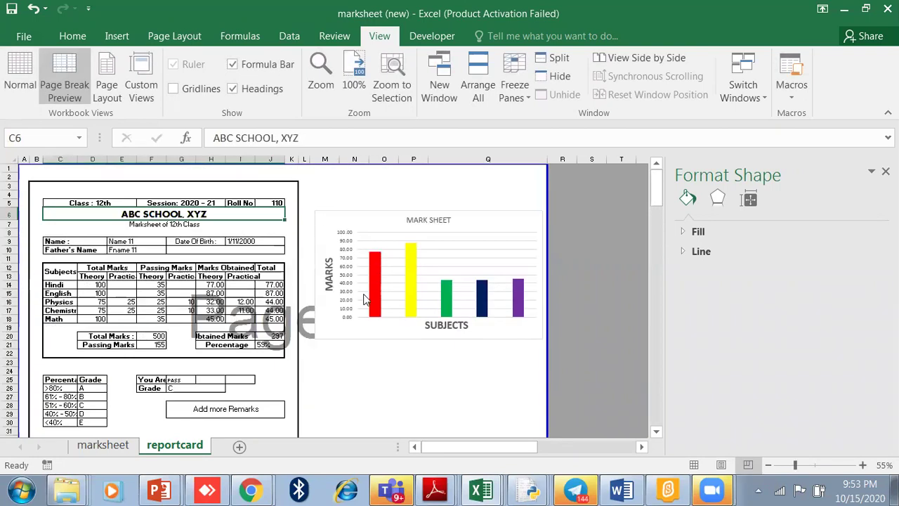
pyautogui.scroll(2, 364, 299)
pyautogui.scroll(2, 364, 299)
pyautogui.scroll(-4, 388, 263)
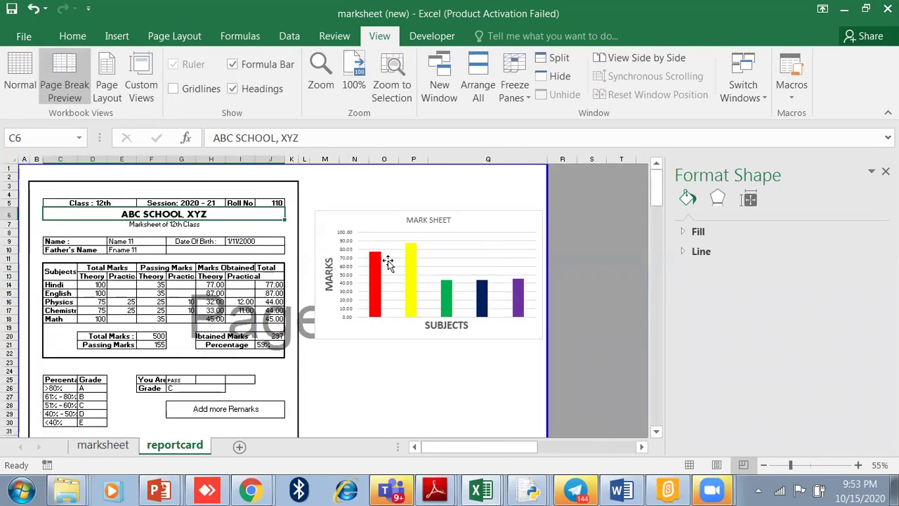
pyautogui.scroll(-2, 388, 263)
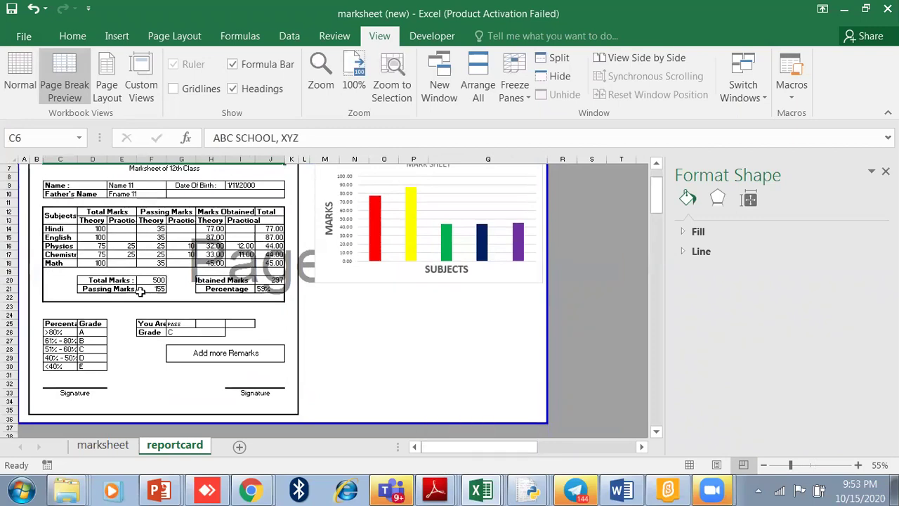
pyautogui.scroll(2, 140, 292)
pyautogui.scroll(1, 140, 290)
pyautogui.scroll(-2, 140, 291)
pyautogui.scroll(-1, 141, 290)
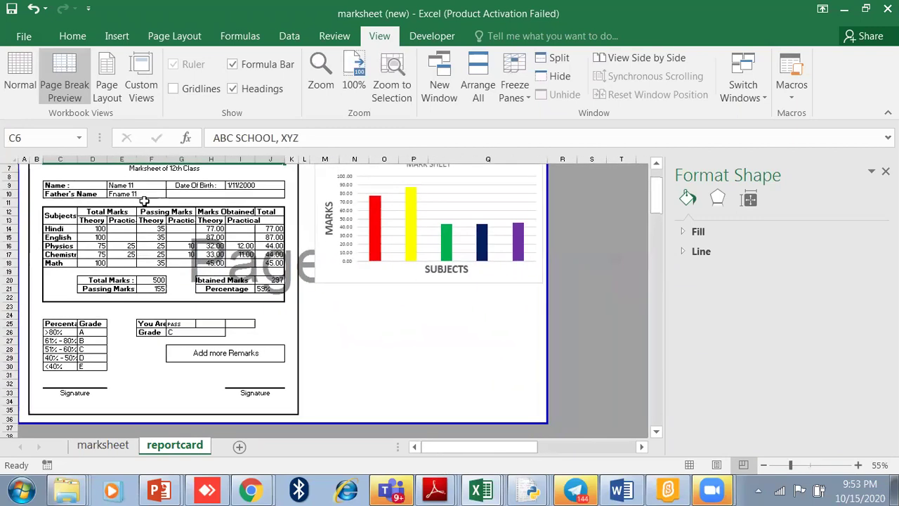
pyautogui.scroll(2, 457, 309)
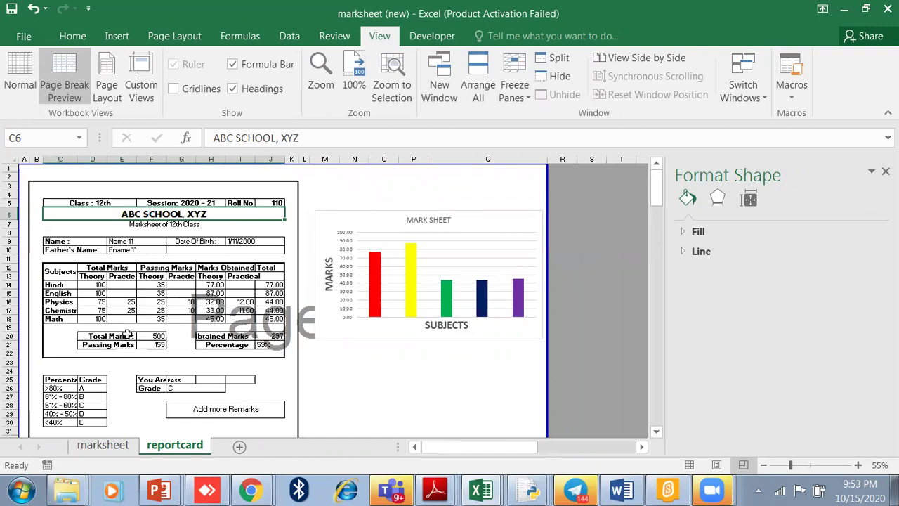
pyautogui.click(103, 444)
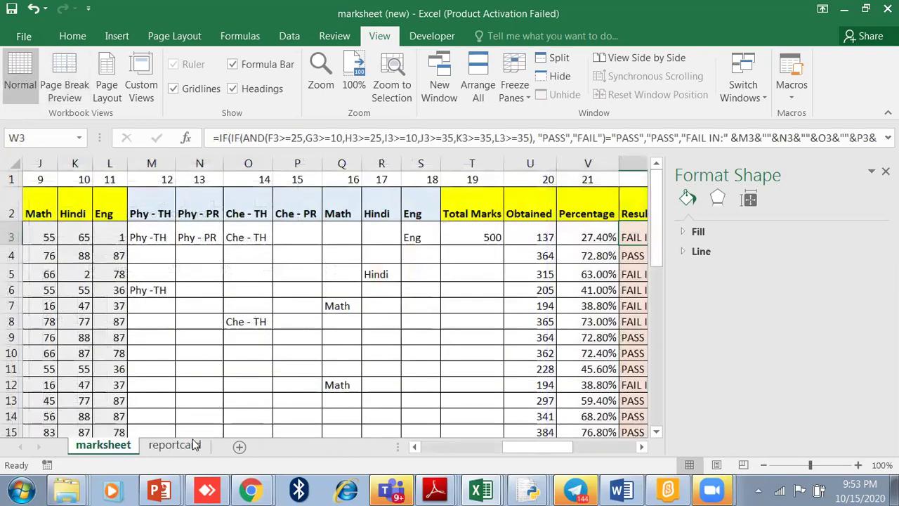
pyautogui.click(193, 444)
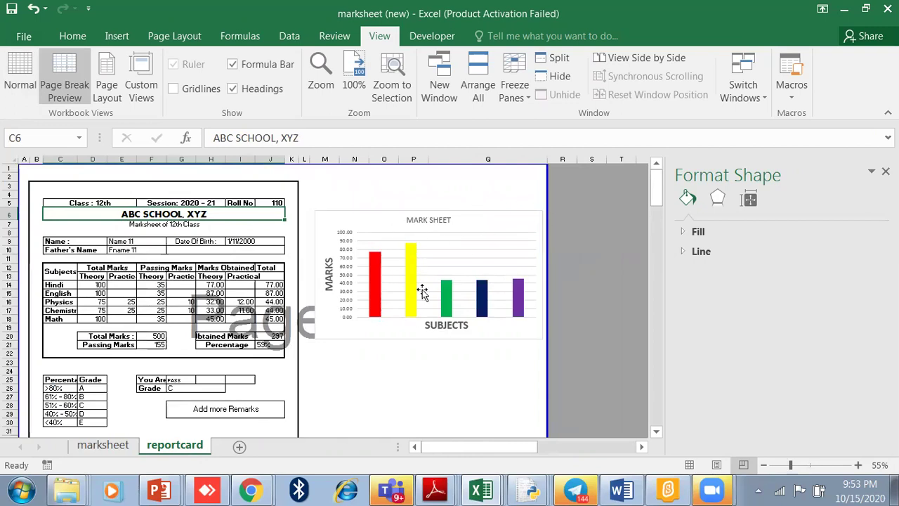
pyautogui.scroll(-2, 203, 371)
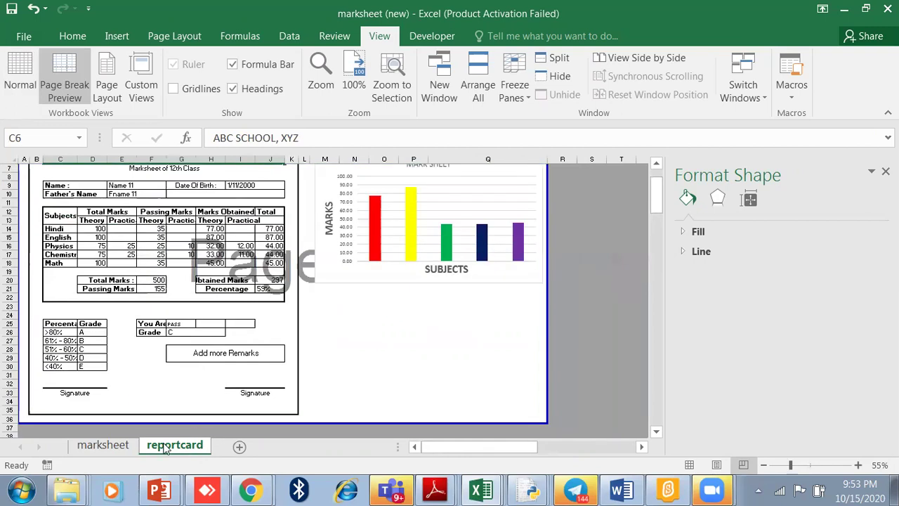